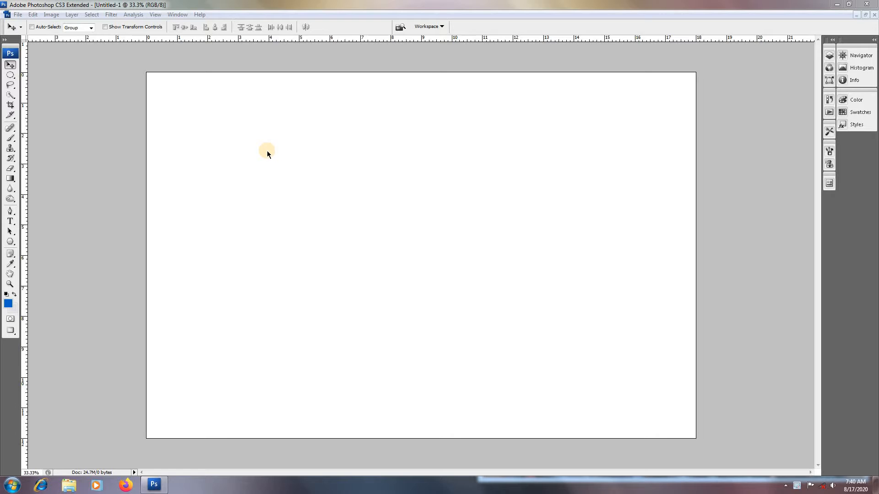
- Open the images w, wer (2), wer, wrt and ww together from the class 24 folder
click(18, 17)
click(21, 32)
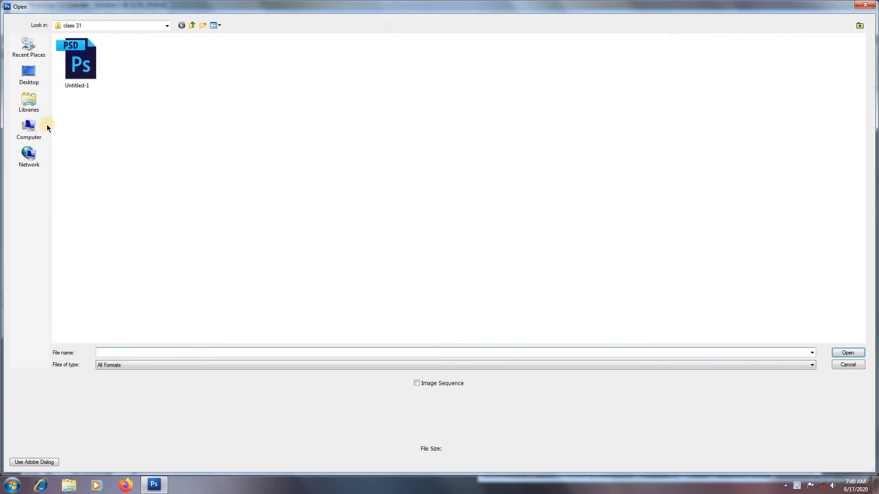
click(193, 26)
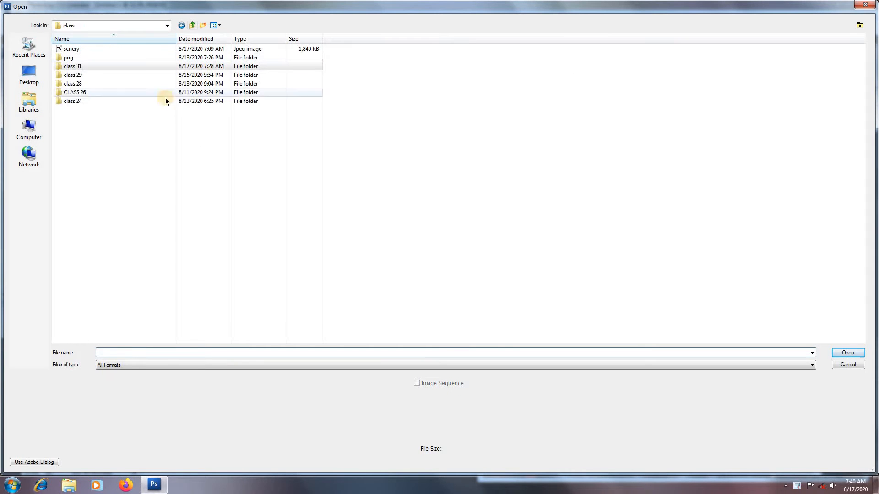
double_click(84, 99)
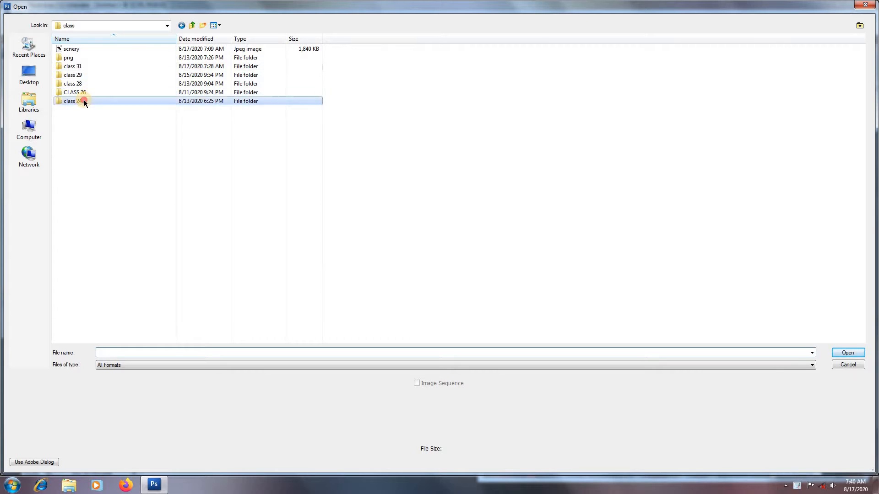
click(565, 73)
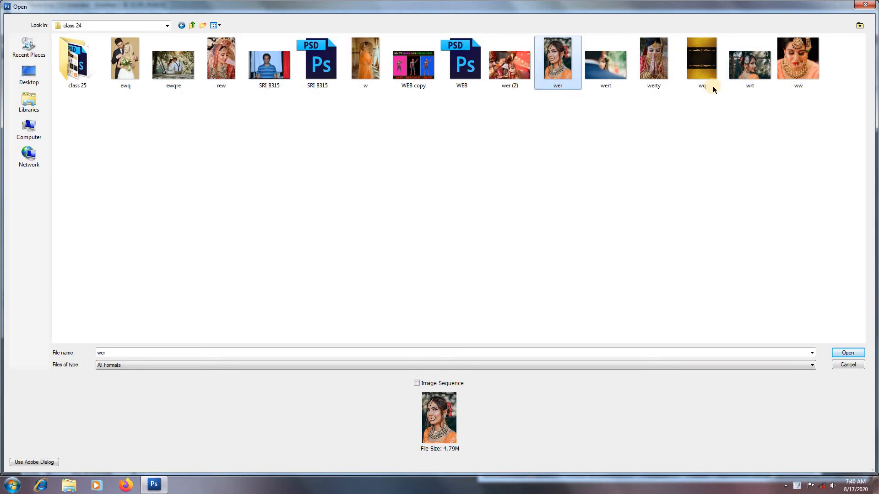
ctrl+click(798, 75)
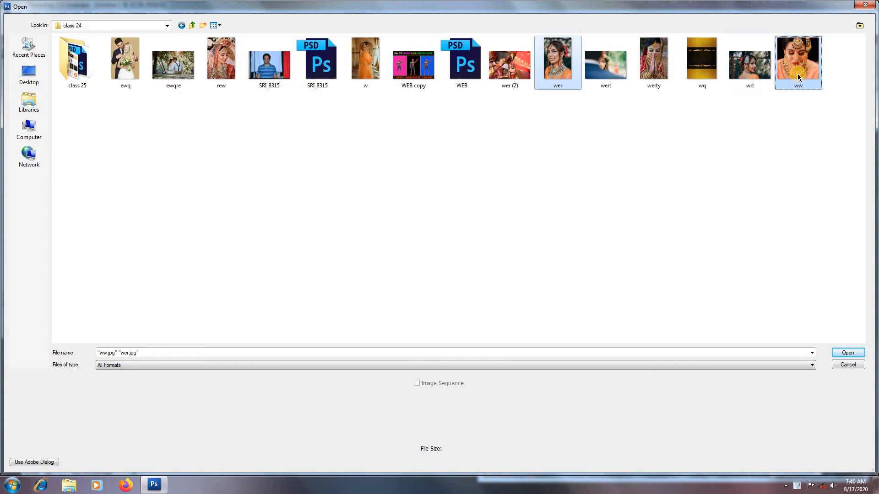
ctrl+click(750, 64)
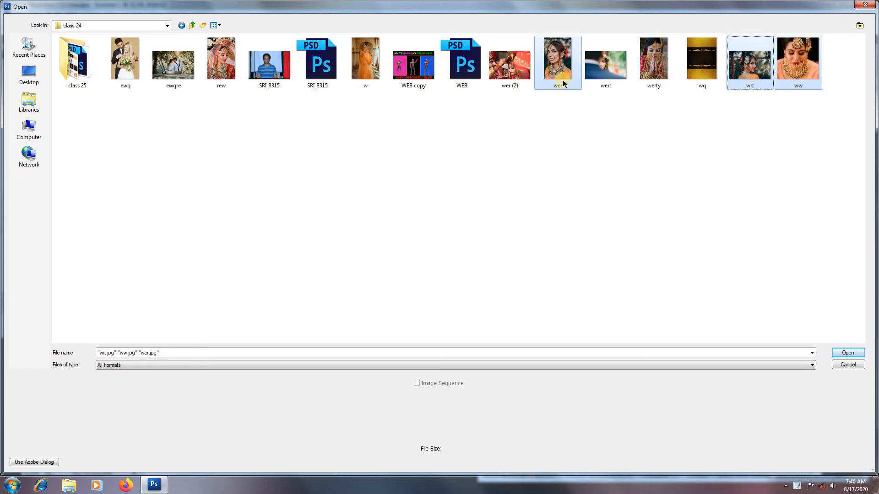
ctrl+click(521, 69)
ctrl+click(363, 68)
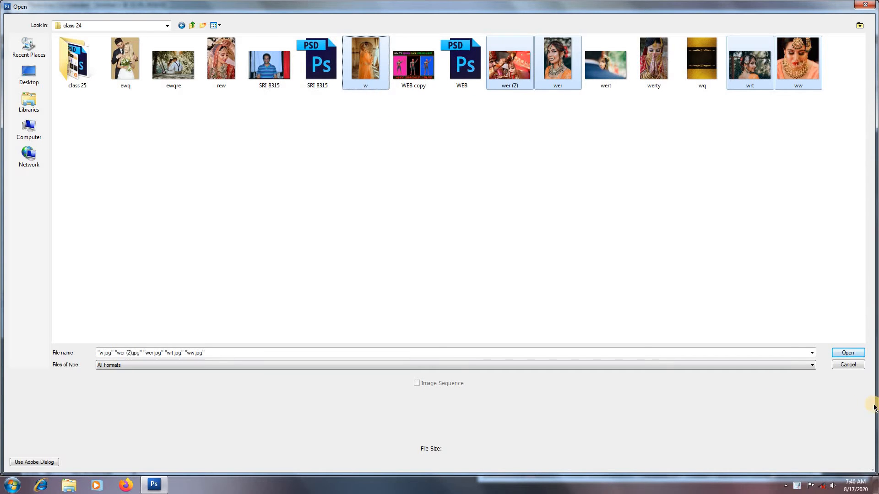
click(863, 356)
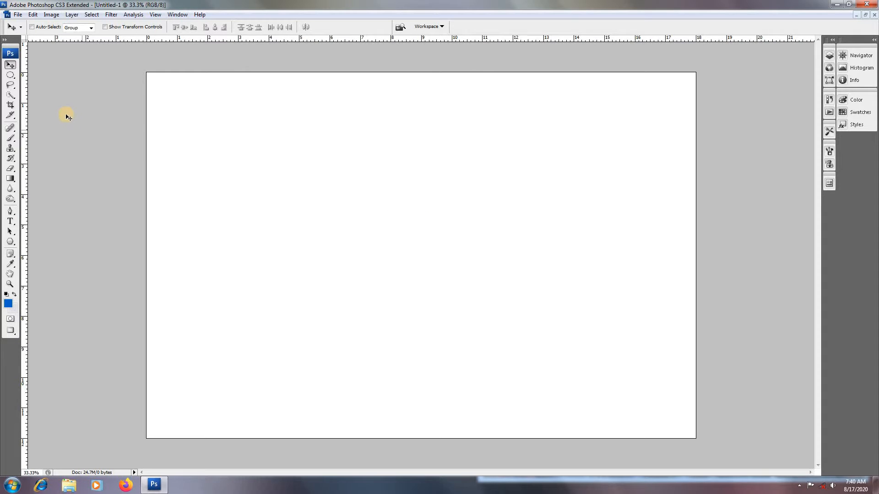
- Try drawing circular and oval selections on the canvas with the Elliptical Marquee tool, and clear them
click(9, 76)
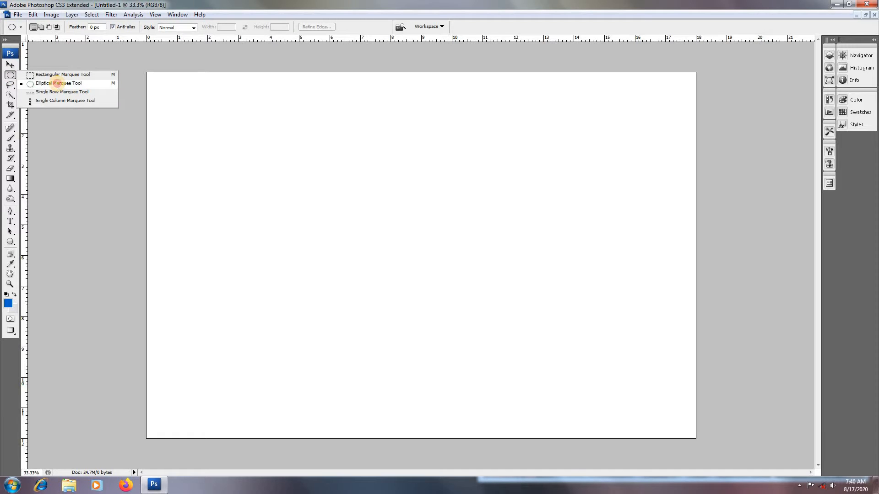
click(57, 83)
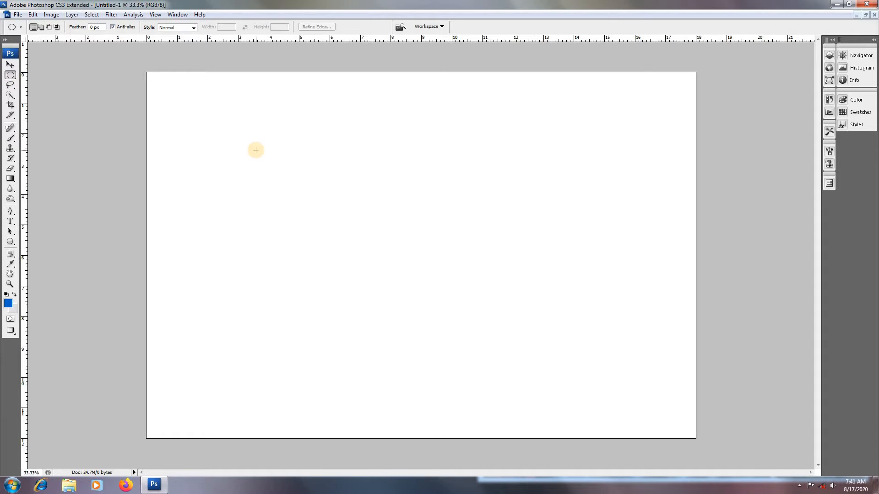
drag(256, 150, 387, 297)
drag(277, 167, 331, 247)
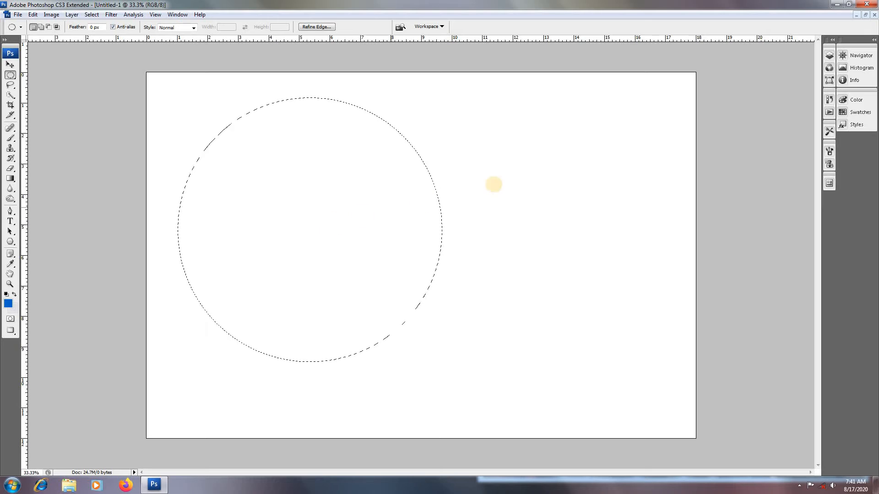
drag(497, 175, 606, 313)
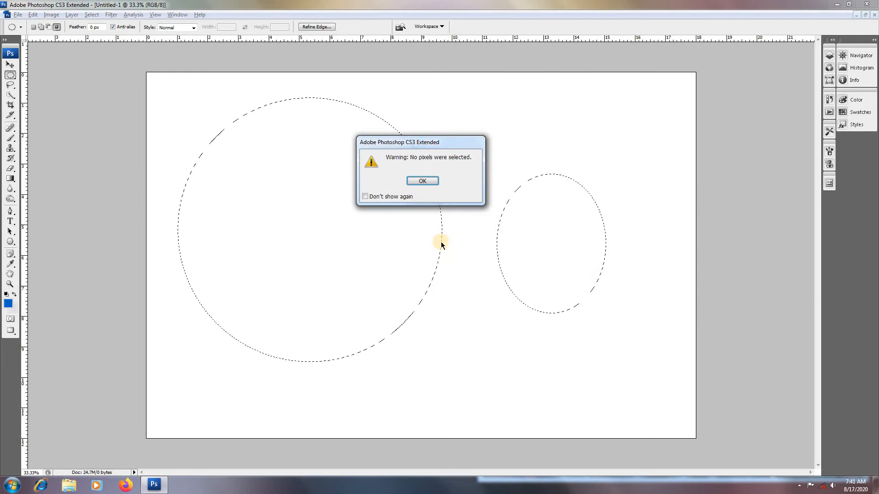
click(434, 182)
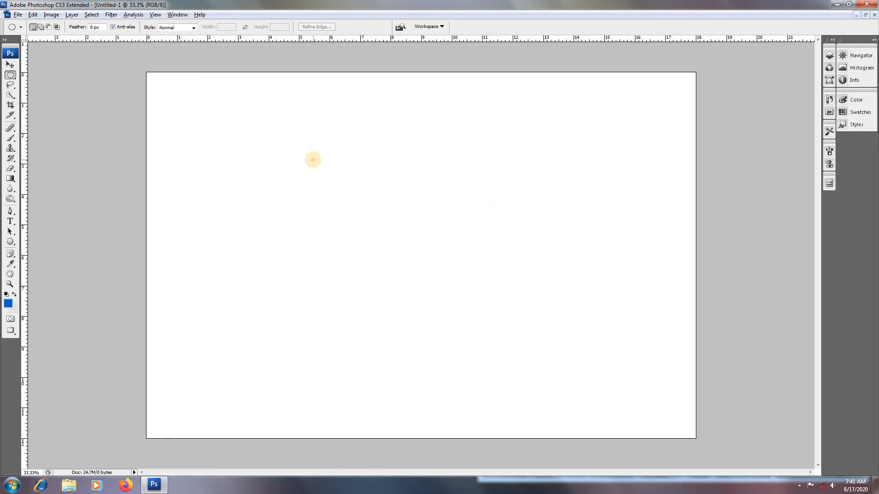
drag(314, 158, 412, 232)
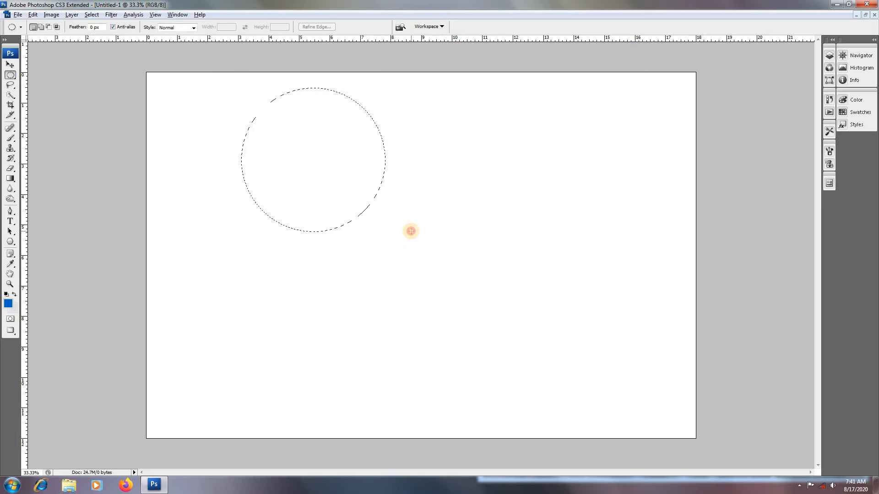
click(442, 214)
- Draw a circular selection about 3 inches wide just right of the canvas centre and fill it with blue on a new layer
drag(443, 214, 451, 278)
drag(528, 321, 526, 318)
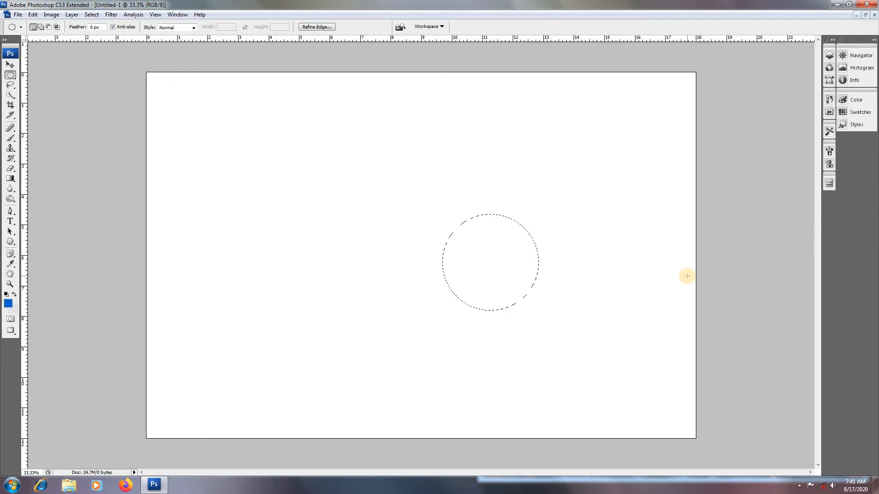
key(ctrl+shift+n)
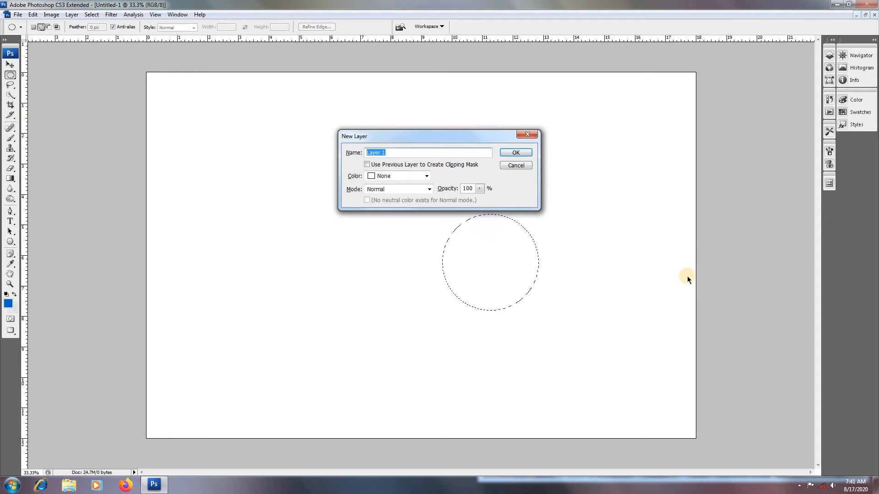
key(Return)
key(alt+BackSpace)
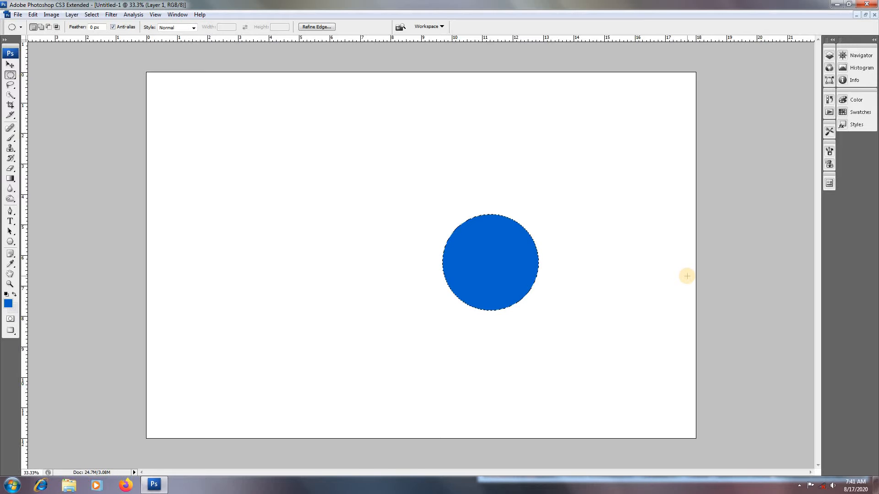
- Scale the blue circle to about 174%, place it partly outside the canvas's upper-left corner, and merge it into the Background layer
key(ctrl+t)
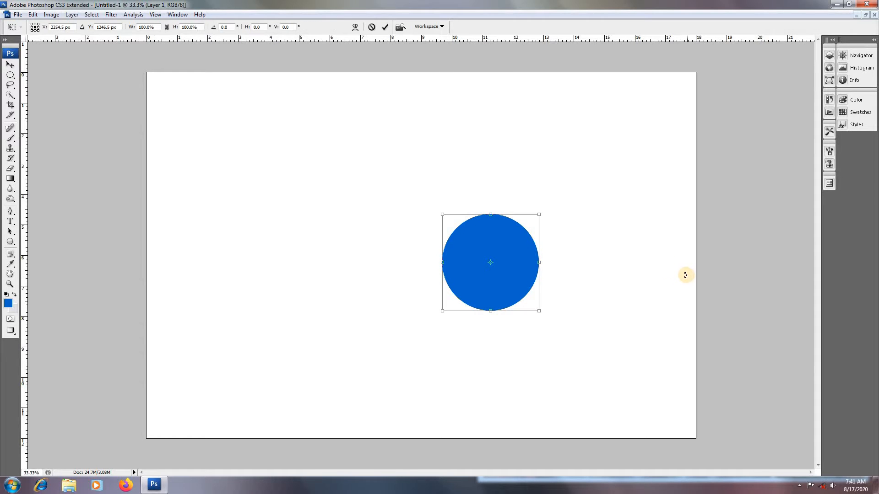
drag(543, 212, 565, 187)
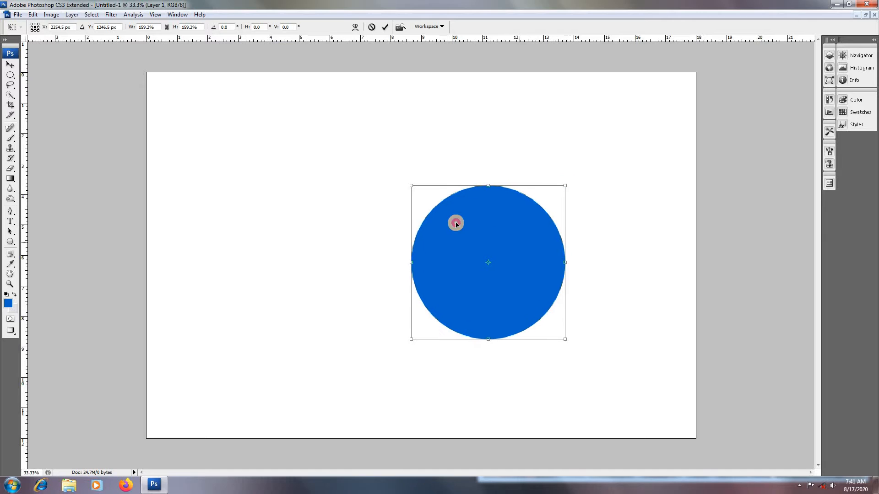
drag(455, 219, 223, 106)
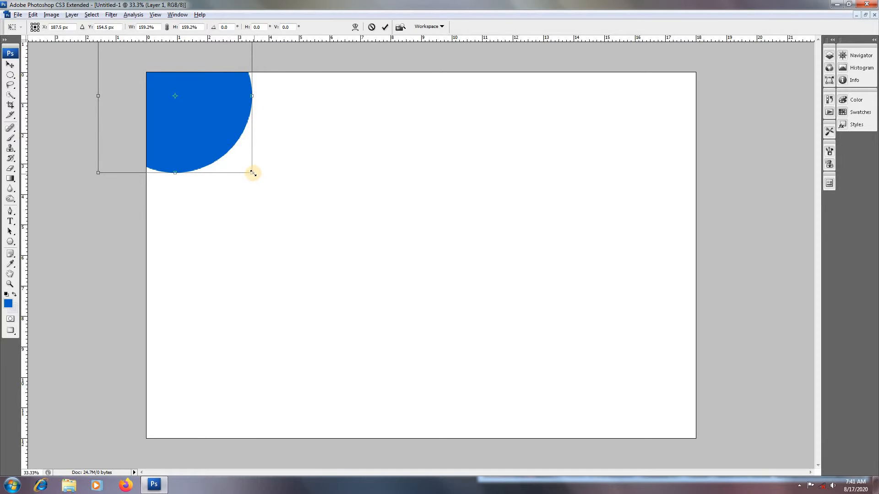
drag(253, 173, 261, 178)
drag(240, 137, 240, 135)
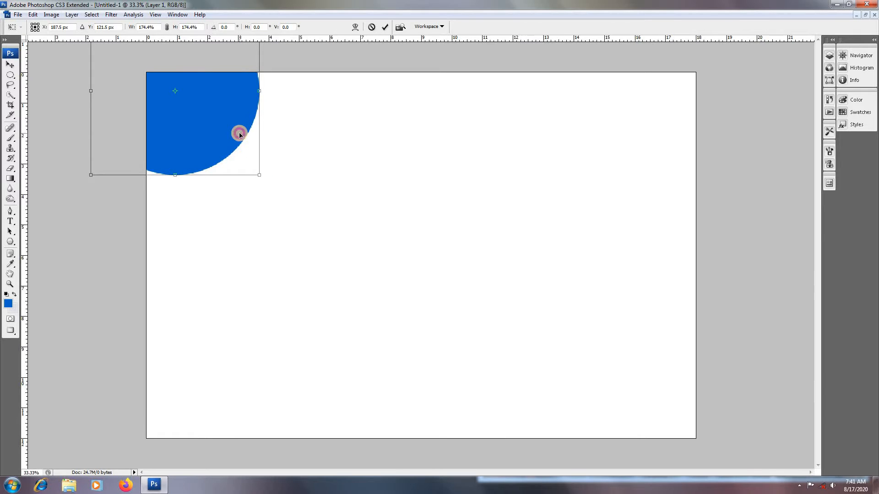
key(Return)
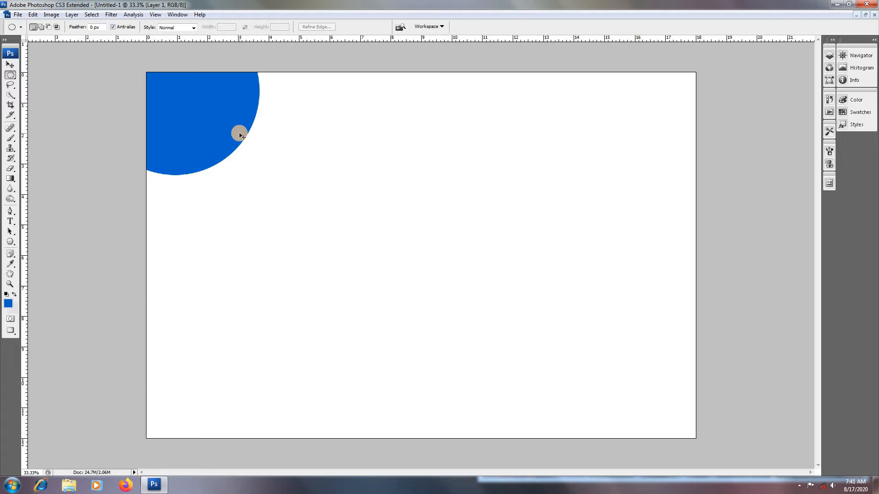
key(ctrl+e)
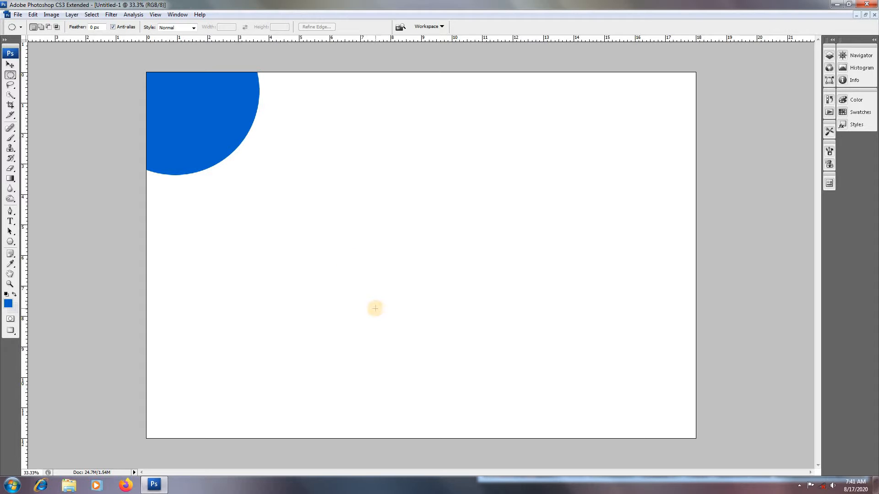
- Show the layers and select the blue circle by picking the white area with the Magic Wand and inverting the selection
key(F7)
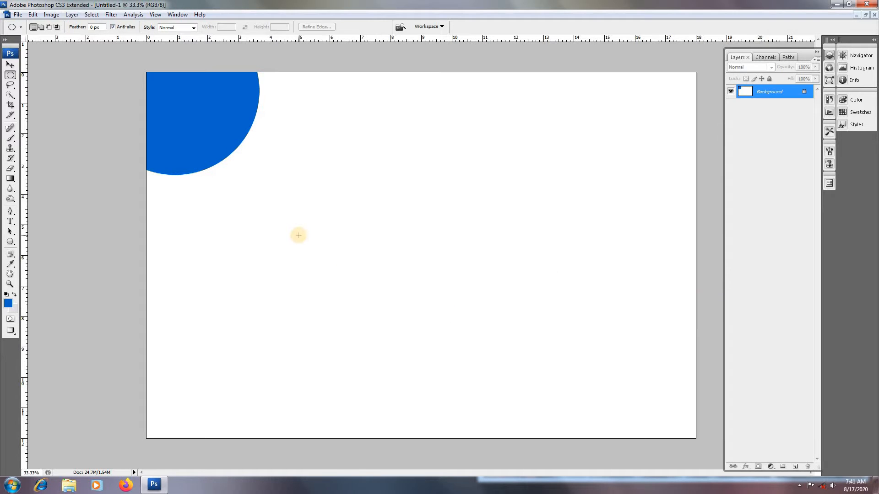
key(w)
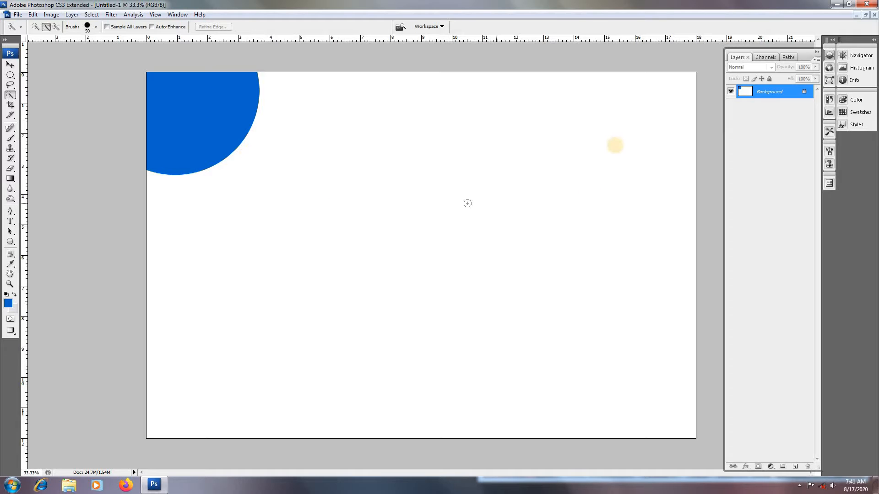
drag(571, 182, 593, 279)
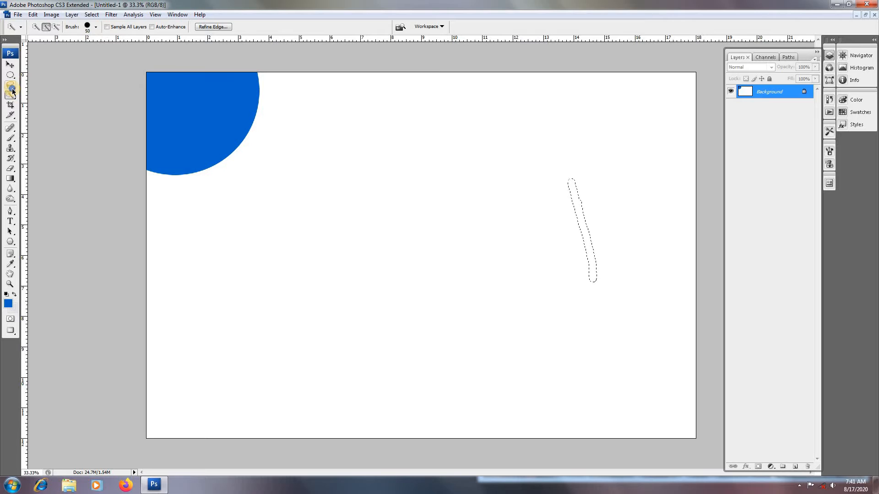
drag(13, 91, 43, 100)
click(358, 220)
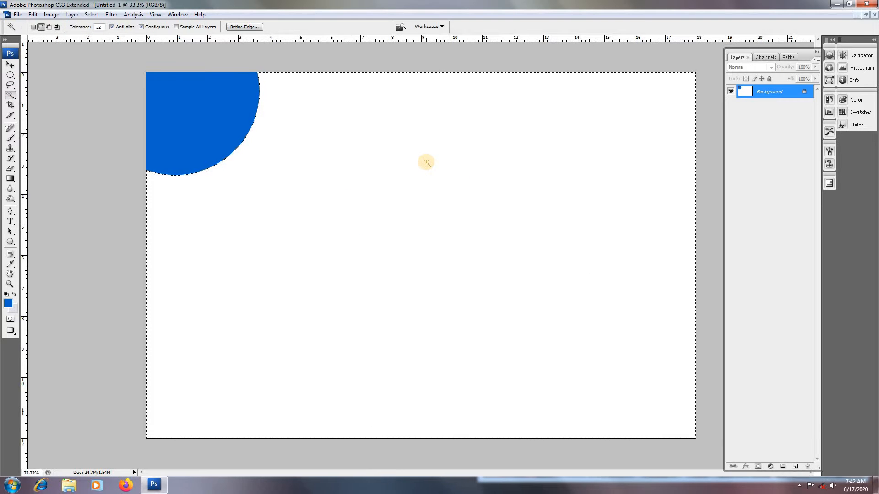
key(ctrl+shift+i)
- Feather the selection around the blue circle and cut the circle out of the Background layer
key(ctrl+alt+d)
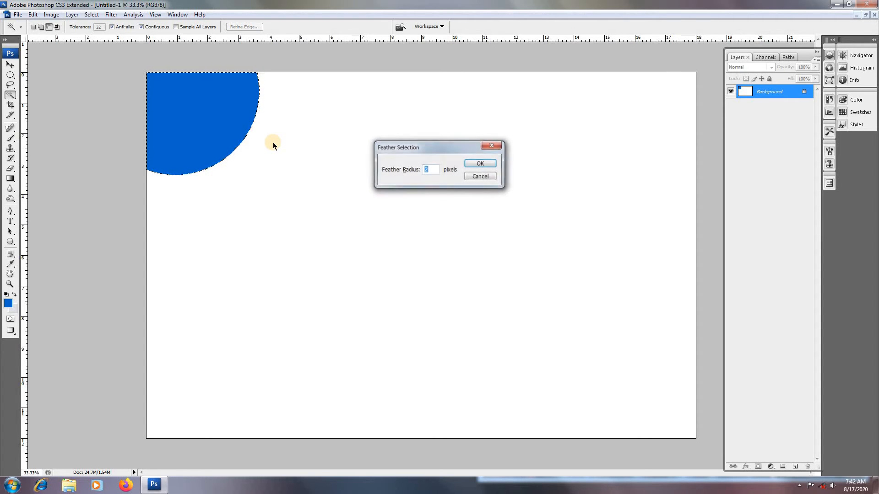
key(Return)
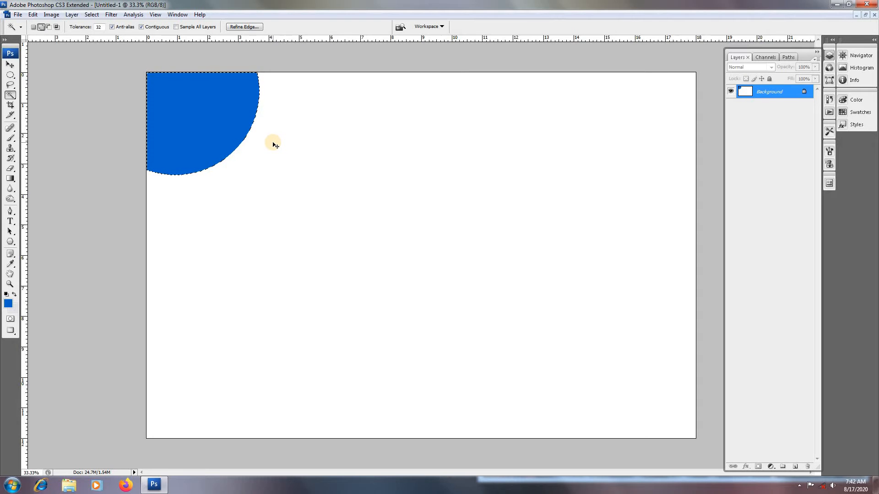
key(ctrl+x)
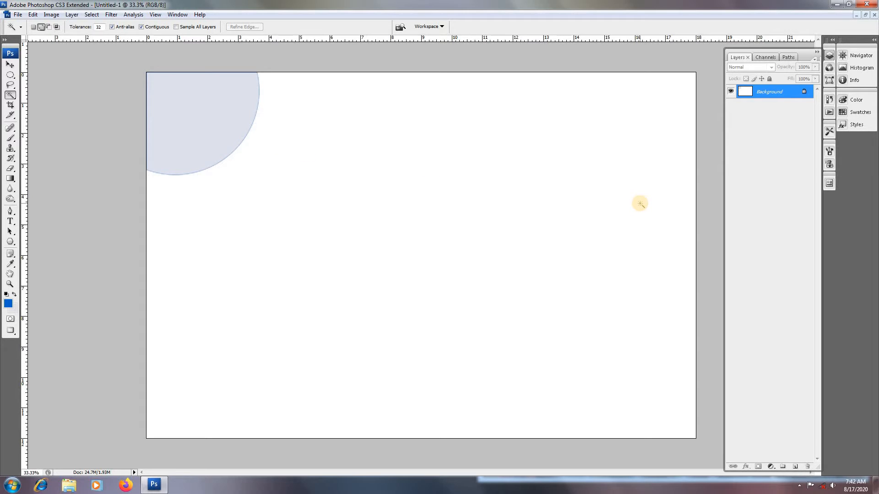
- Set the foreground color to white and fill the whole Background layer with it
key(ctrl+BackSpace)
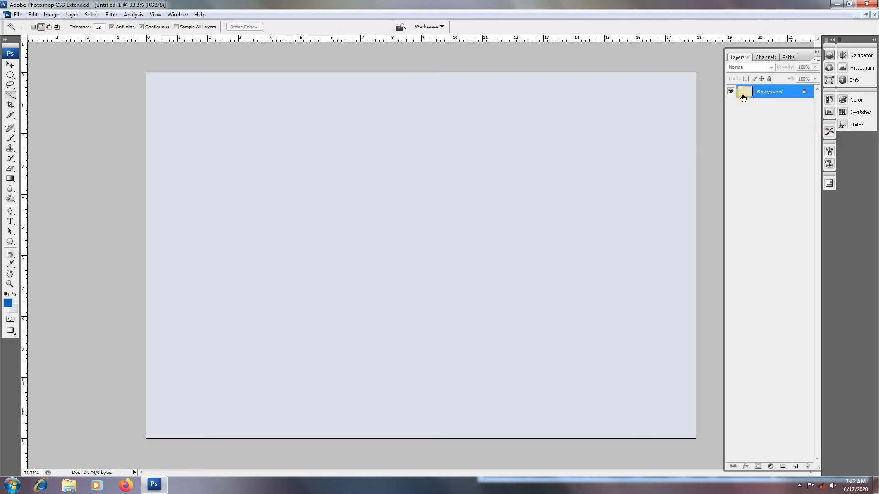
click(8, 303)
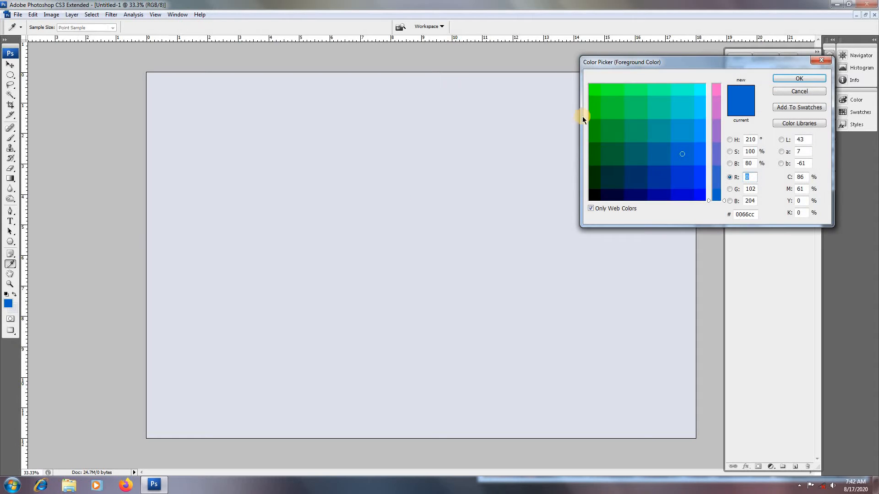
click(730, 140)
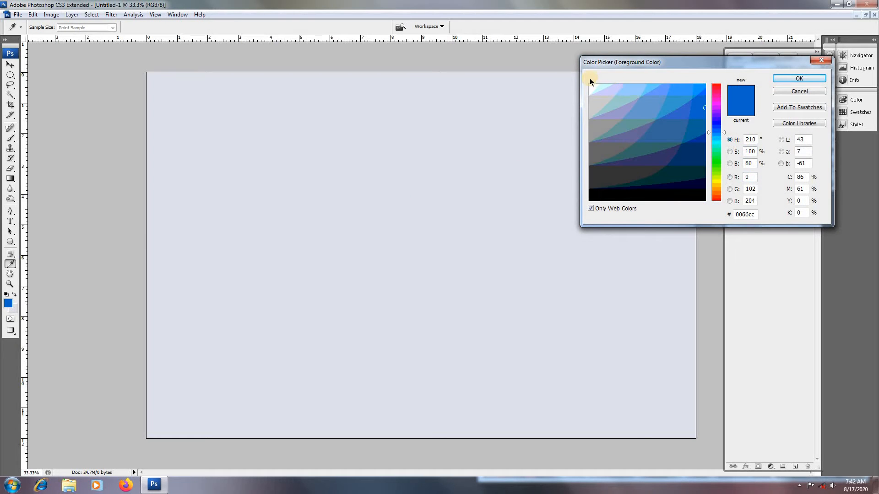
click(590, 85)
click(799, 78)
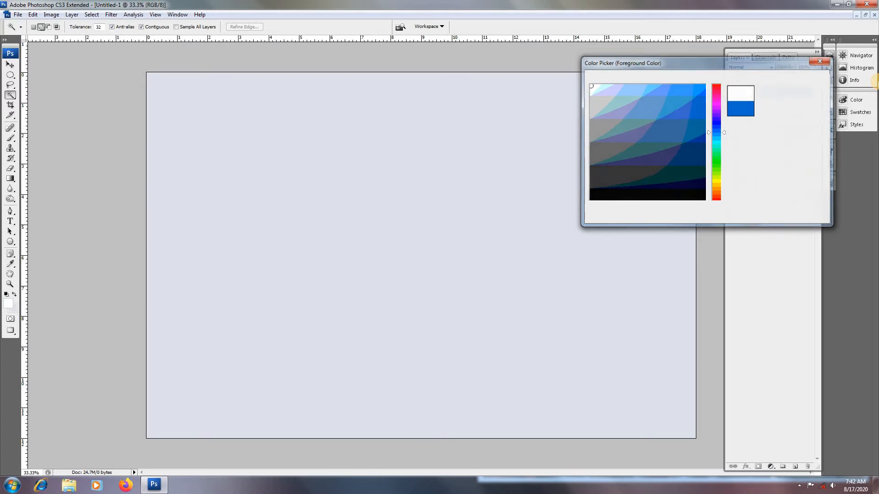
key(alt+BackSpace)
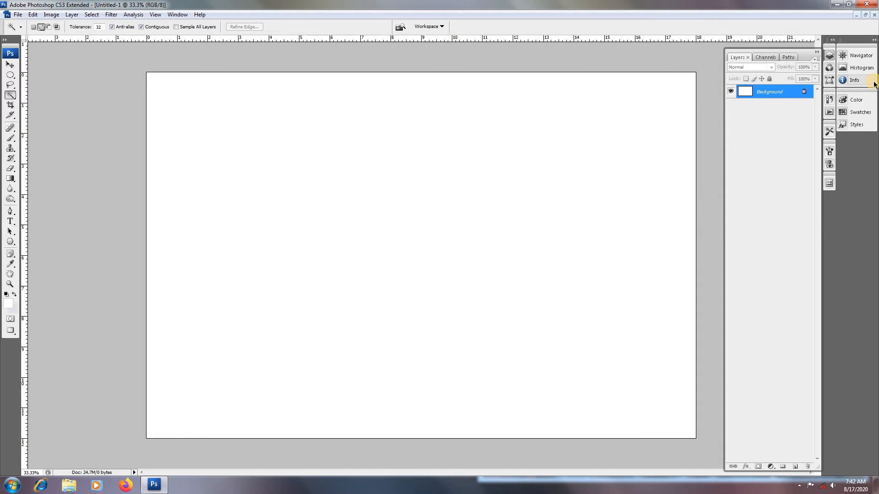
- Paste the cut blue circle as a layer, scale it to about 113.7%, and place it right of the canvas's center
key(ctrl+v)
key(ctrl+t)
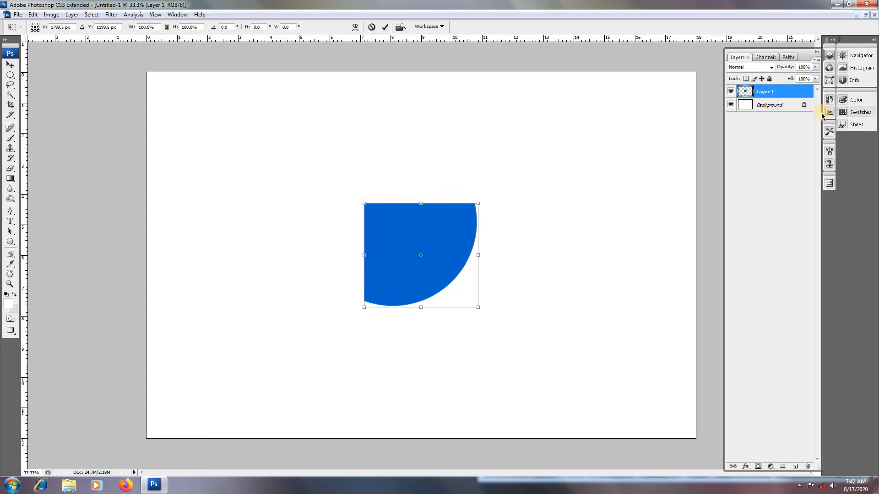
drag(478, 206, 485, 196)
drag(453, 227, 539, 190)
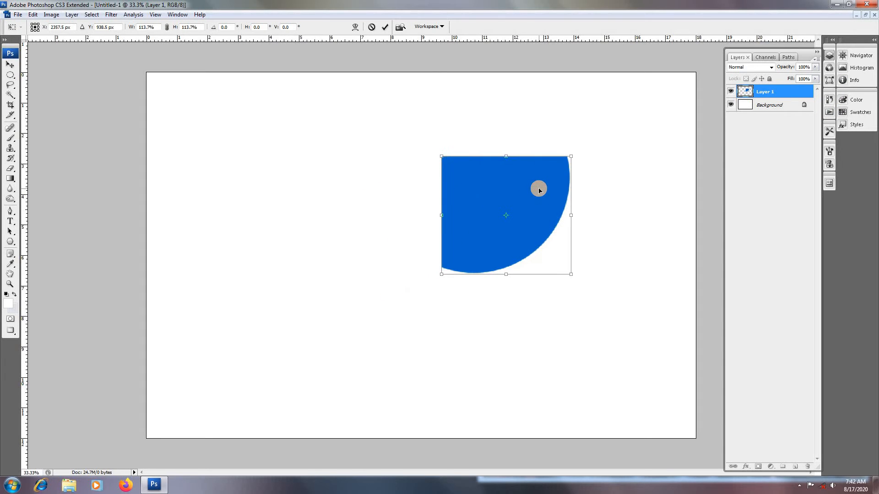
key(Return)
key(w)
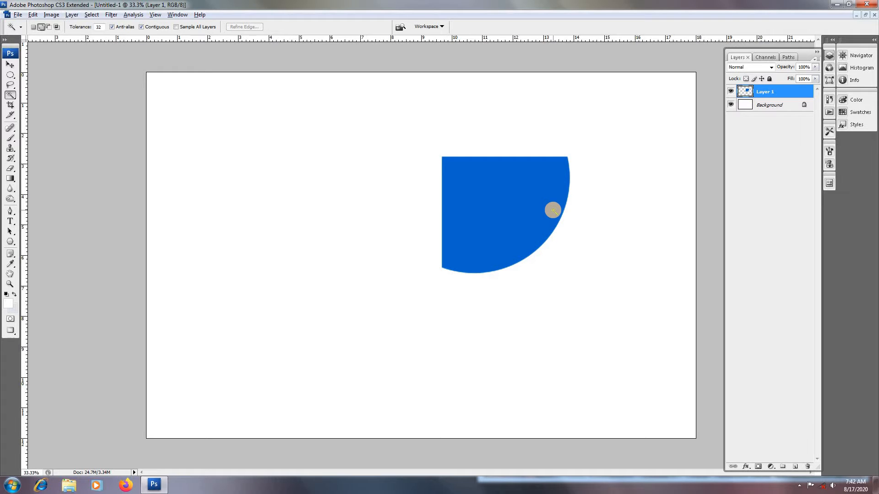
- Add a vertical guide at 9 inches
key(alt+v)
text(e)
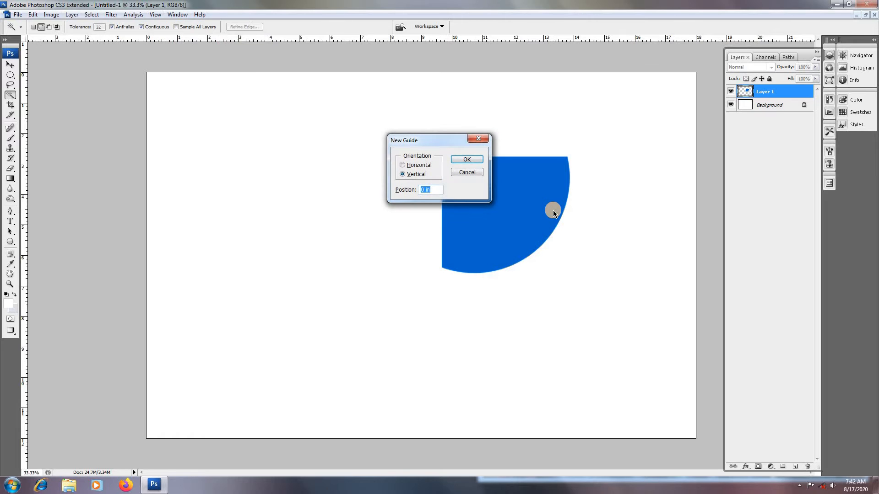
text(18)
key(BackSpace)
key(BackSpace)
text(9)
key(Return)
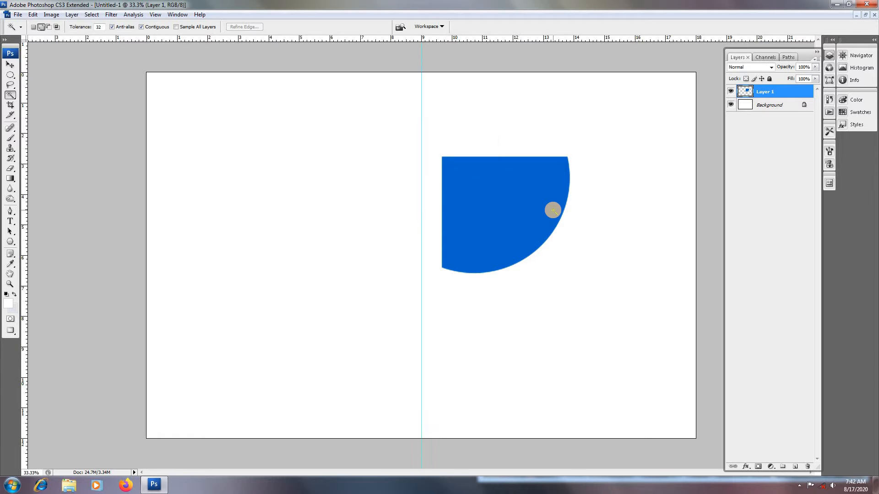
- Move the blue shape against the guide near the canvas's upper edge and place a duplicate of it below
key(v)
right_click(555, 212)
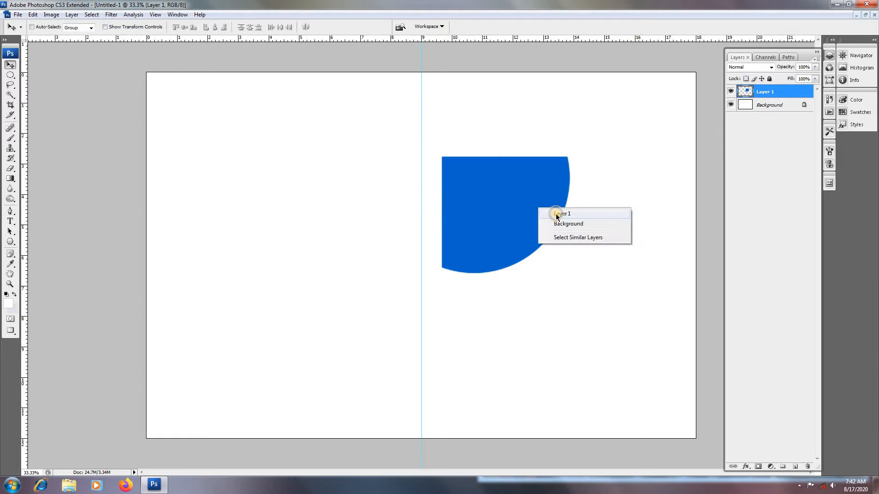
click(559, 214)
drag(536, 206, 525, 274)
- Rotate the duplicated shape 90° clockwise and fit it into the canvas's upper-right corner
key(ctrl+t)
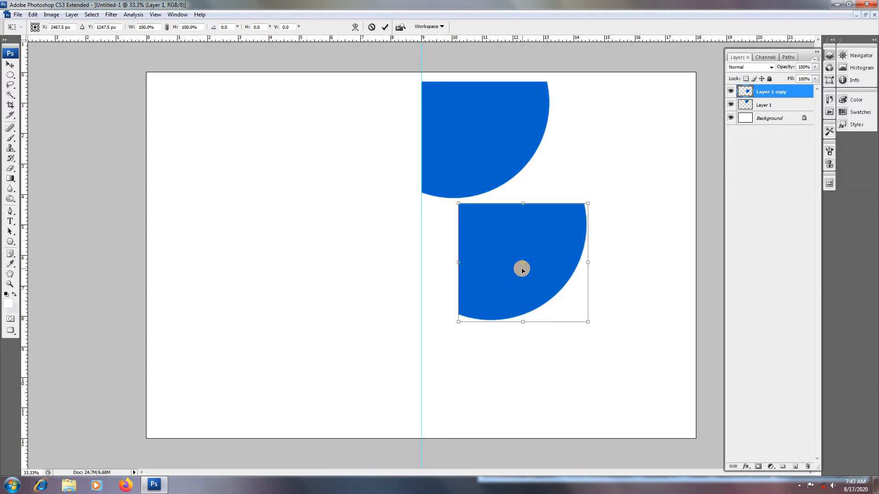
right_click(522, 270)
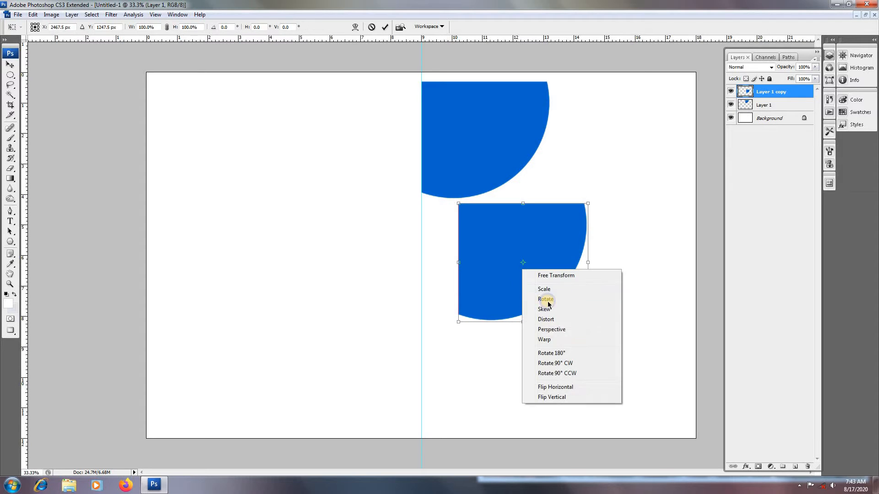
click(558, 242)
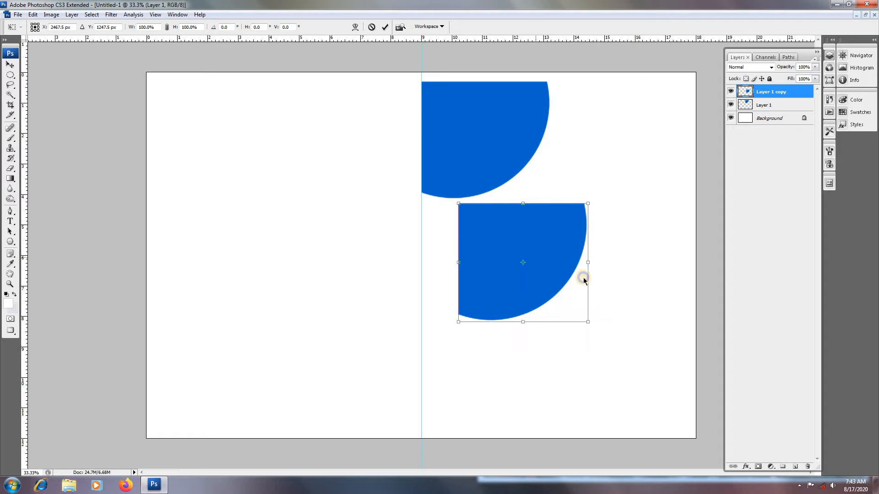
right_click(537, 258)
click(578, 352)
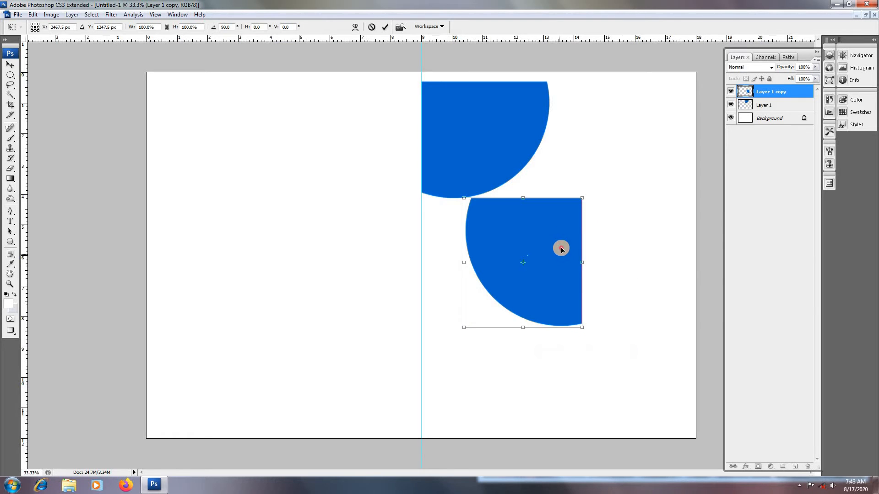
drag(561, 249, 674, 127)
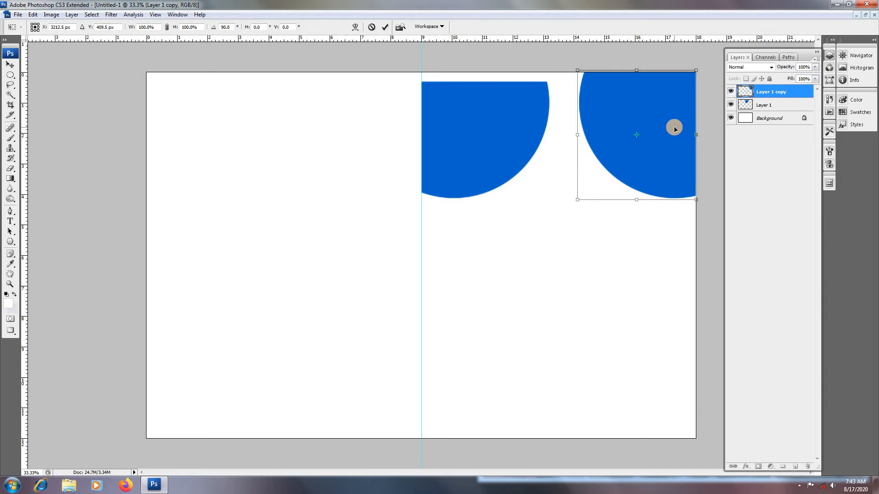
key(Return)
- Rotate the Layer 1 shape beside the guide by 180° and shift it slightly up toward the canvas's upper edge
right_click(478, 155)
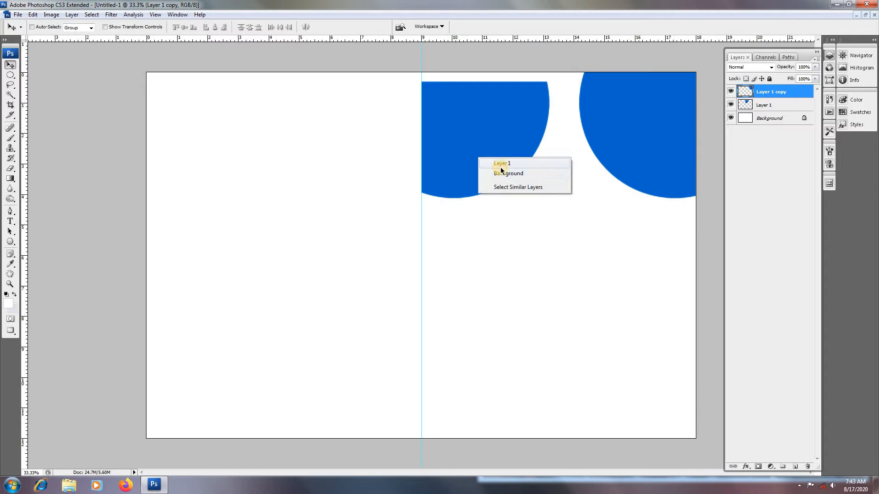
click(549, 165)
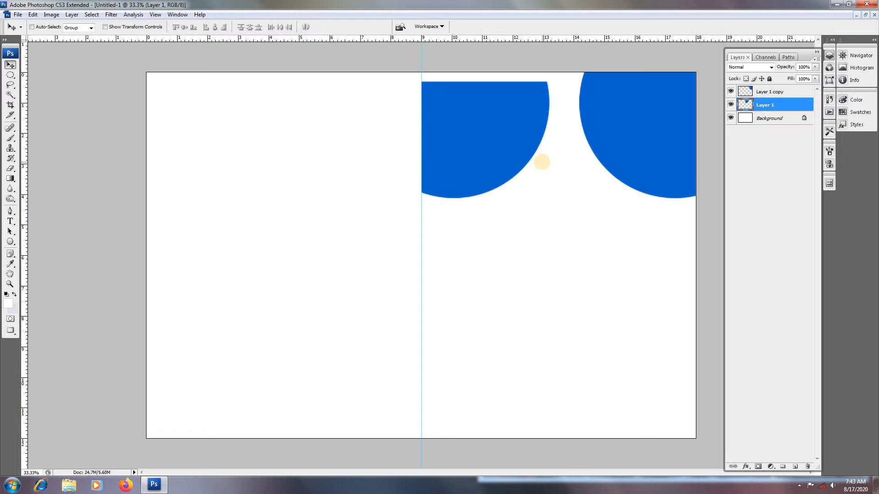
right_click(441, 134)
click(476, 142)
key(ctrl+t)
right_click(480, 143)
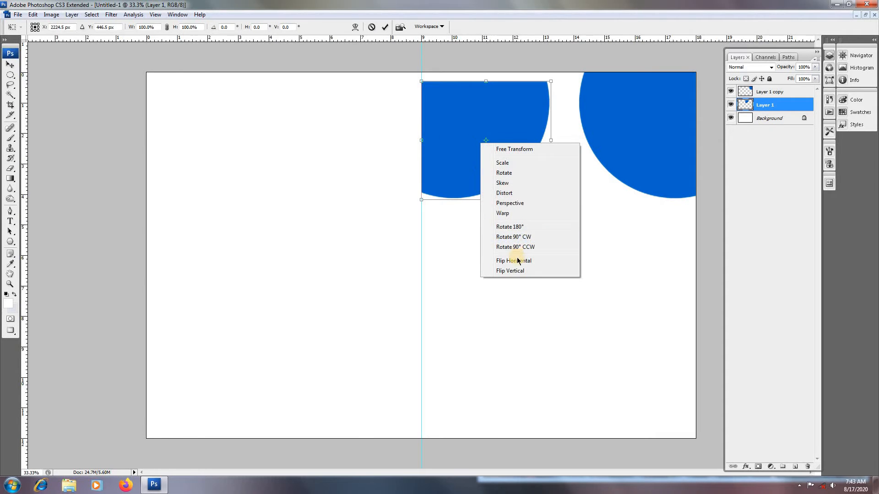
click(518, 226)
drag(512, 175, 512, 167)
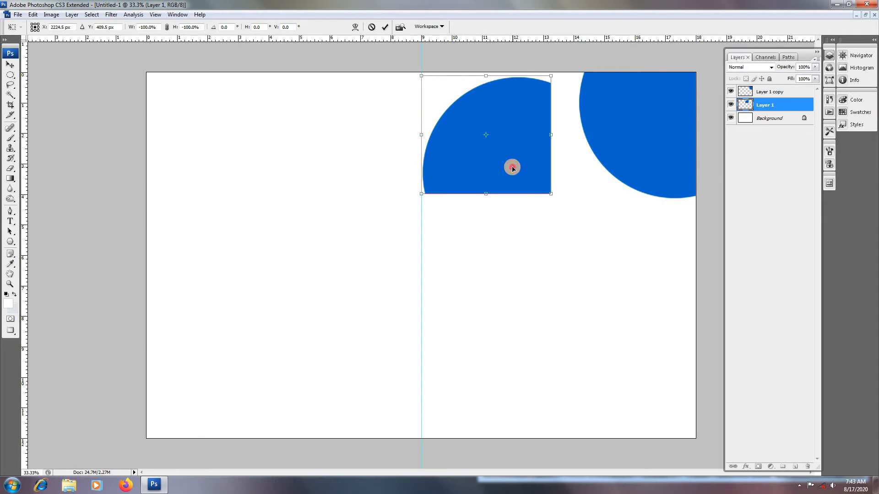
key(Return)
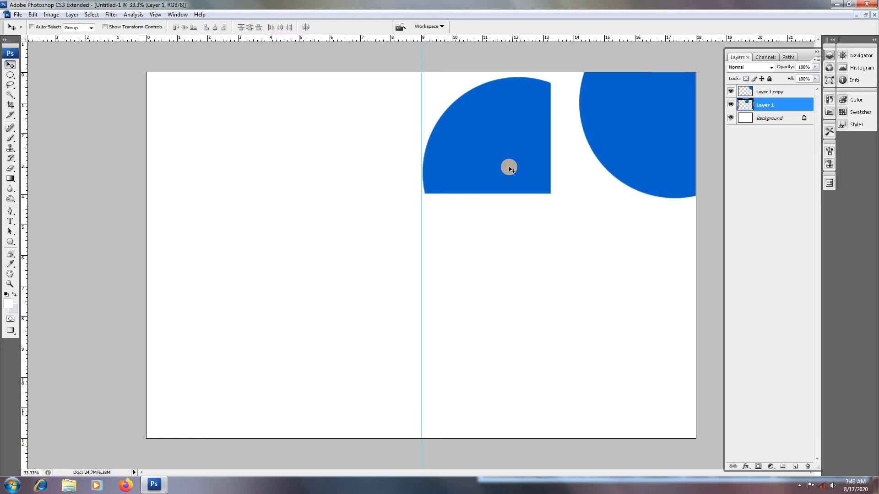
- Duplicate the Layer 1 shape directly below itself and rotate the copy 180°
right_click(493, 160)
click(522, 166)
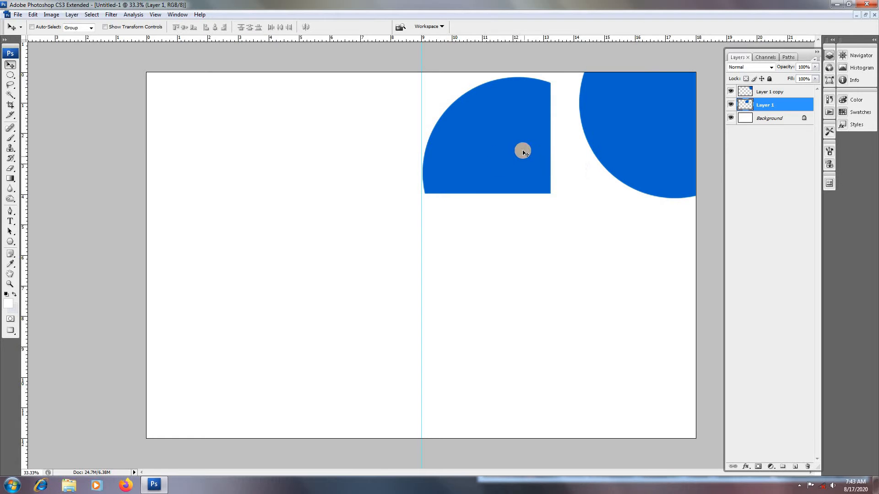
drag(516, 141, 516, 259)
right_click(516, 259)
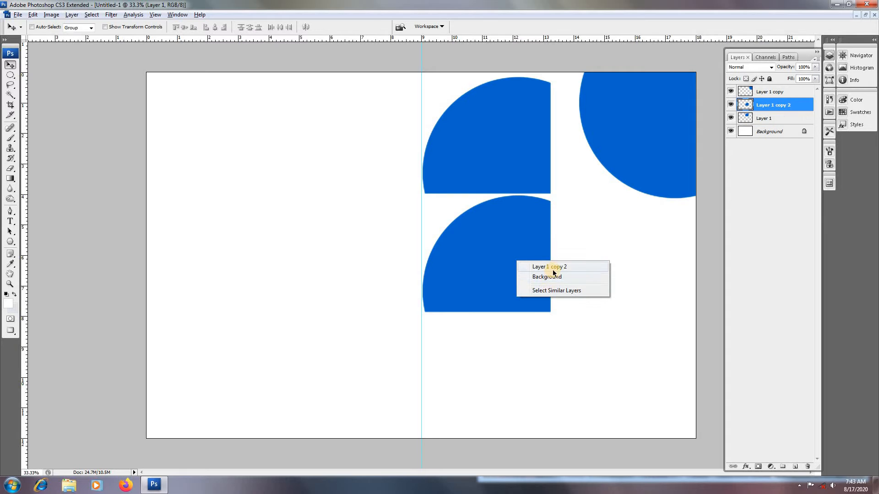
click(529, 232)
key(ctrl+t)
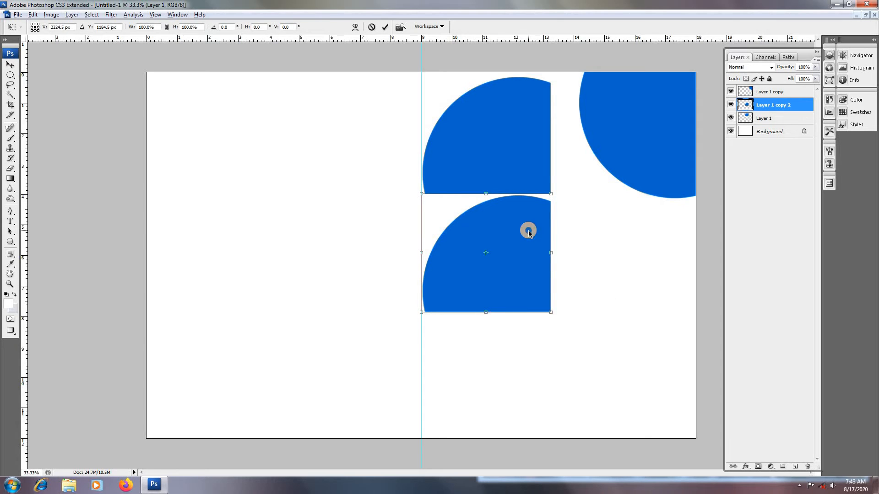
right_click(529, 232)
click(561, 315)
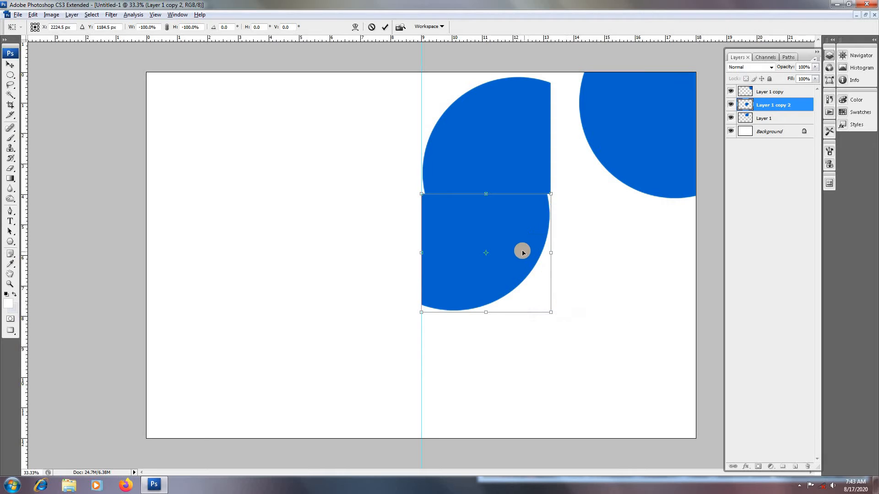
- Nudge the rotated copy beside the guide so a narrow gap separates it from the shape above
drag(523, 254, 530, 260)
key(Left)
key(Left)
key(Left)
key(Left)
key(Left)
key(Left)
key(Left)
key(Left)
key(Left)
key(Left)
key(Left)
key(Left)
key(Left)
key(Left)
key(Left)
key(Left)
key(Left)
key(Left)
key(Left)
key(Left)
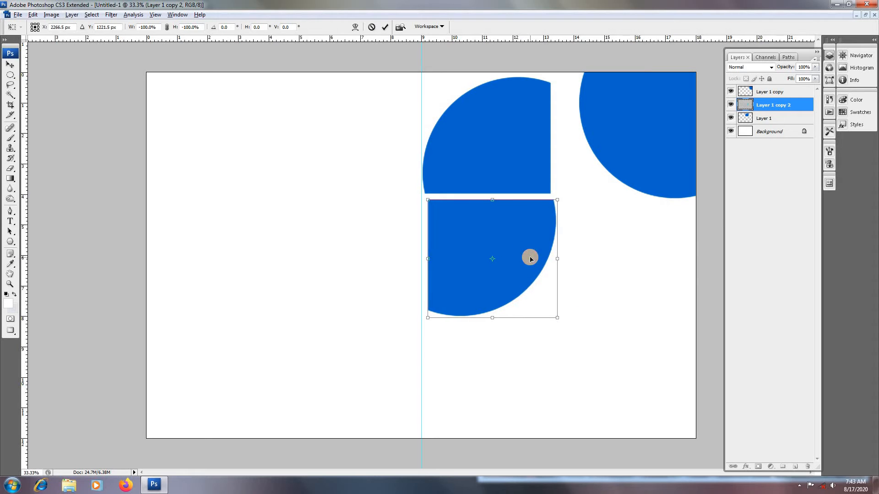
key(Left)
key(Left)
key(Left)
key(Left)
key(Left)
key(Left)
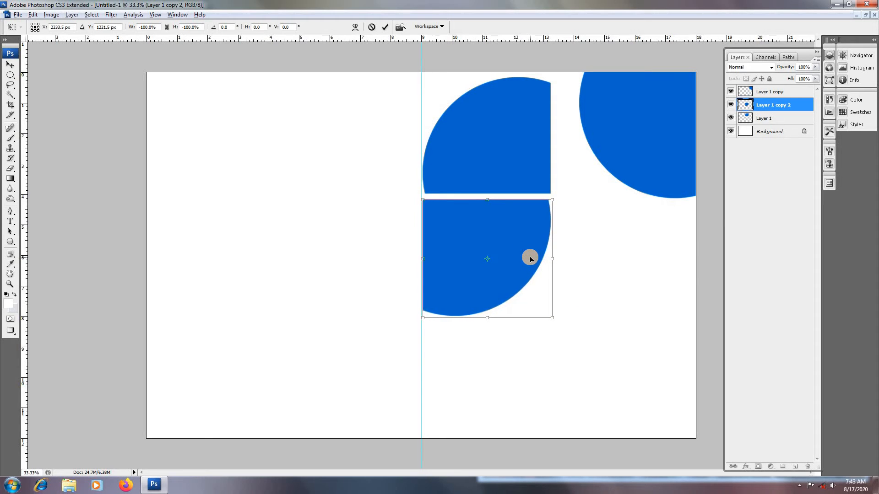
key(Up)
key(Up)
key(Up)
key(Up)
key(Up)
key(Up)
key(Up)
key(Up)
key(Up)
key(Up)
key(Up)
key(Up)
key(Up)
key(Up)
key(Up)
key(Up)
key(Up)
key(Up)
key(Up)
key(Up)
key(Up)
key(Up)
key(Up)
key(Up)
key(Up)
key(Up)
key(Up)
key(Up)
key(Up)
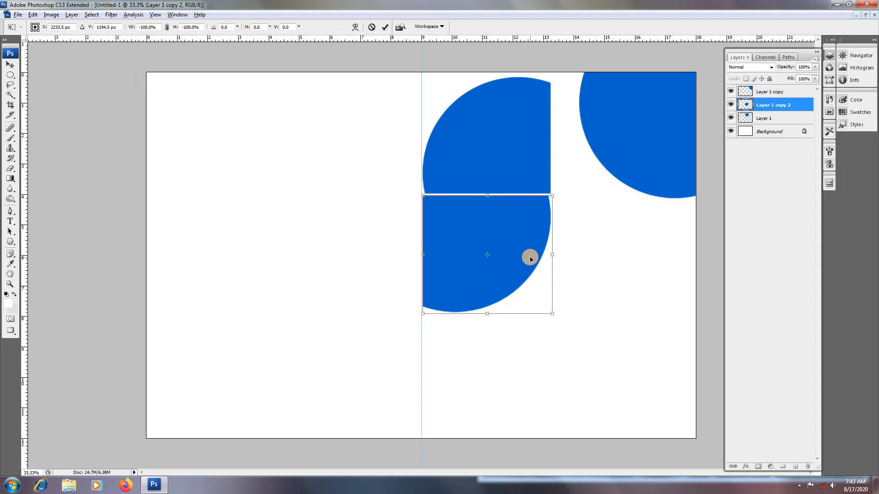
key(Right)
key(Right)
key(Right)
key(Right)
key(Right)
key(Right)
key(Right)
key(Right)
key(Right)
key(Left)
key(Left)
key(Left)
key(Left)
key(Left)
key(Left)
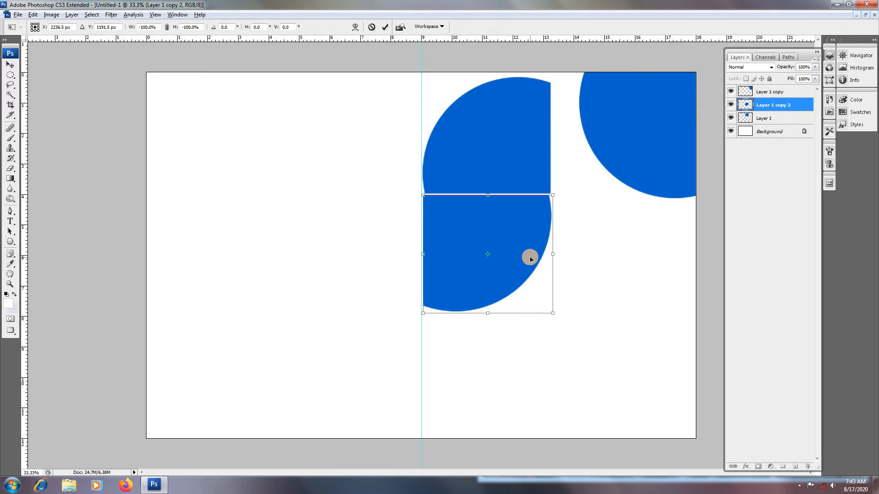
key(Up)
key(Up)
key(Up)
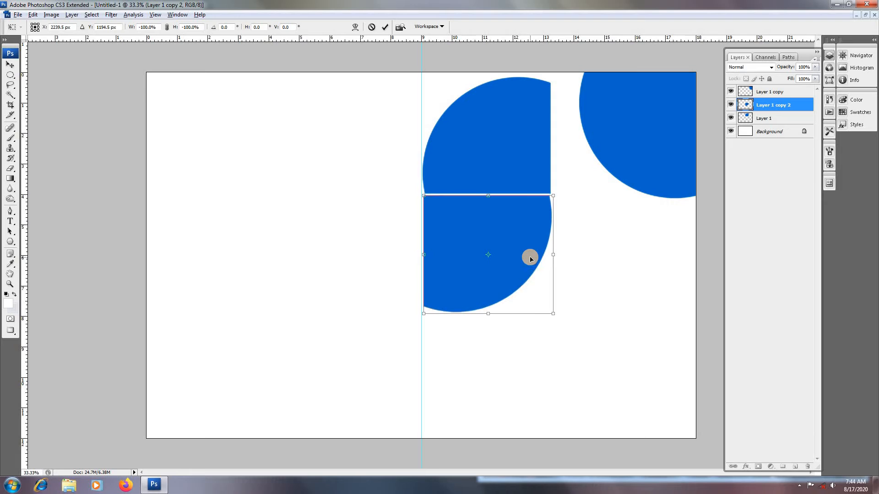
key(Return)
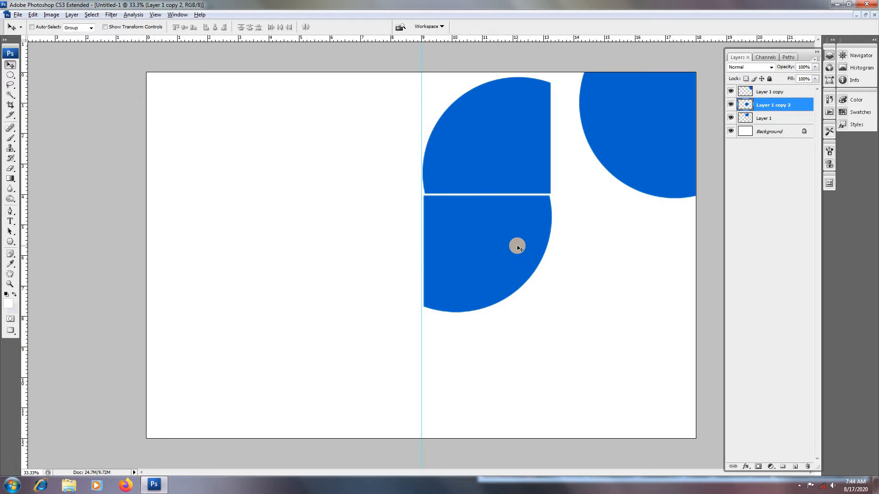
- Duplicate the lower shape beside the guide and place the copy in the canvas's lower-right area
right_click(517, 246)
click(541, 254)
drag(512, 243, 633, 328)
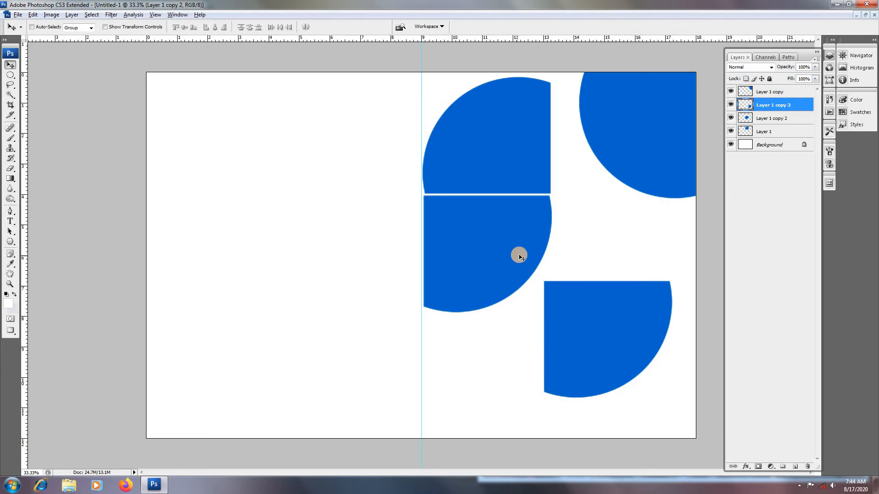
right_click(623, 337)
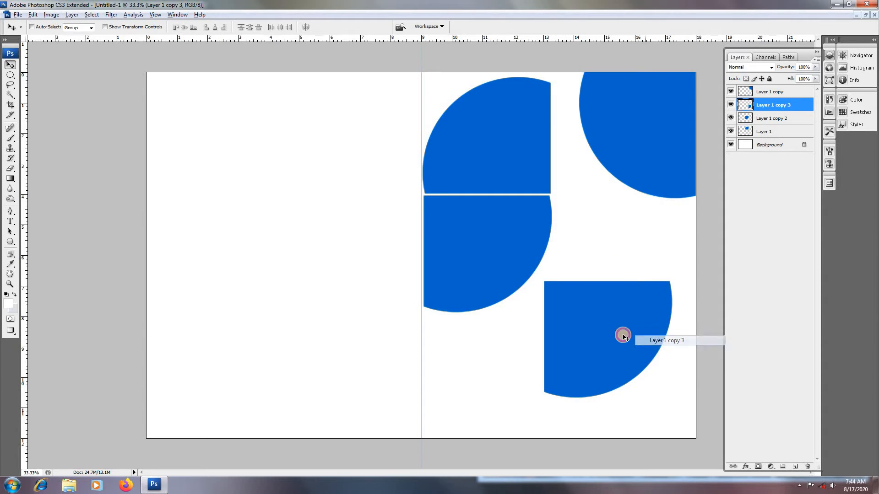
drag(623, 337, 631, 324)
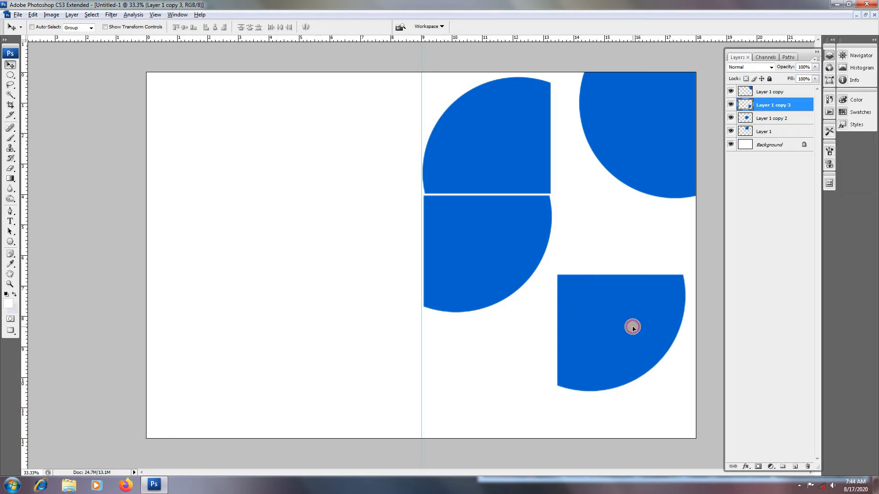
- Select the Background layer and open the picture scnery.jpg from the parent folder
right_click(333, 233)
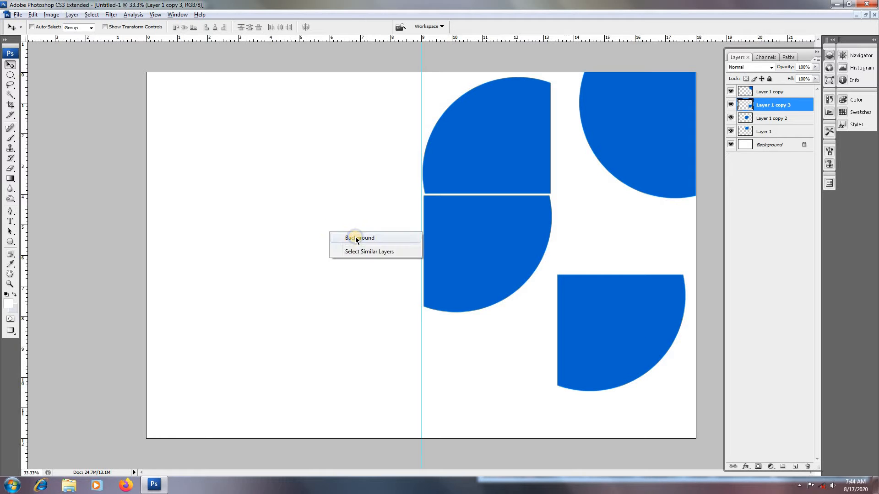
click(356, 237)
click(17, 15)
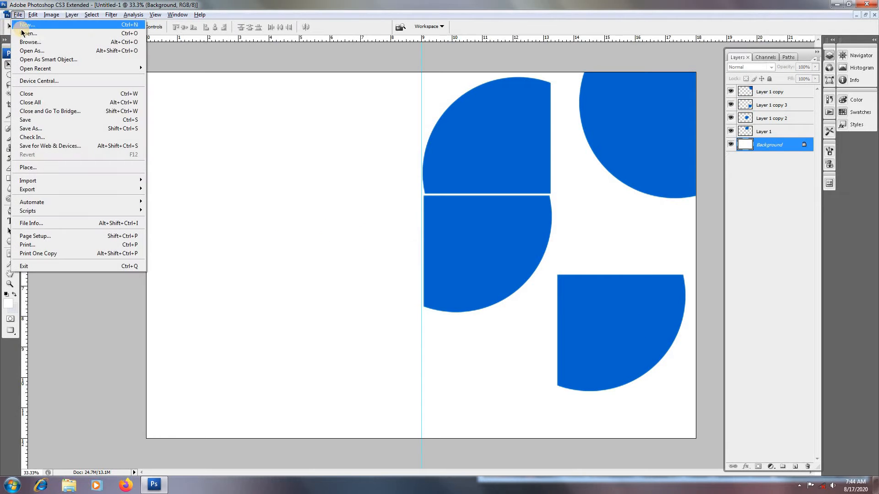
click(28, 33)
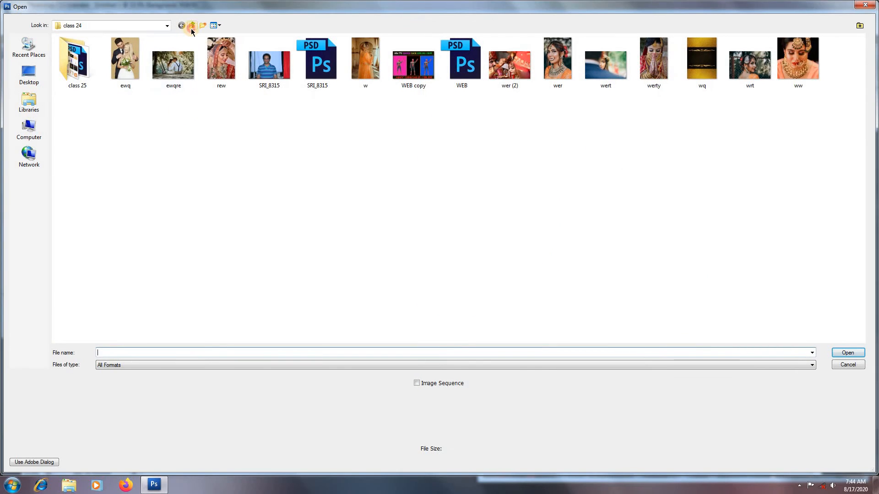
click(191, 25)
double_click(112, 48)
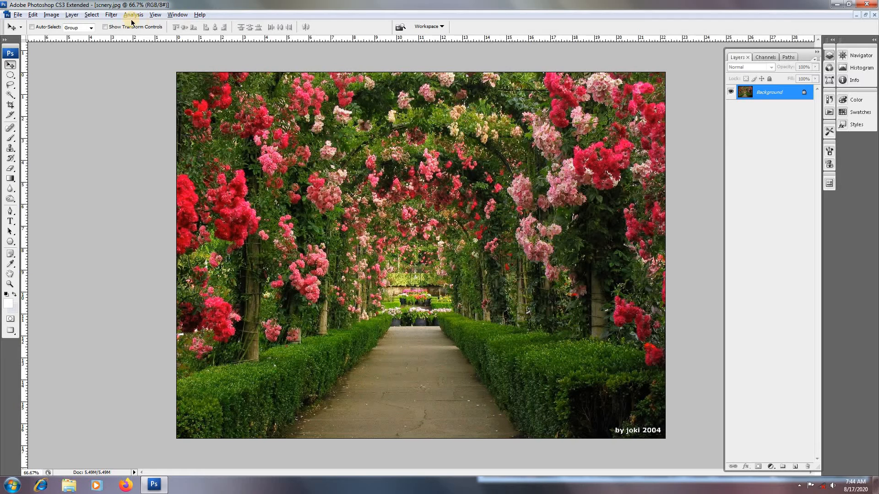
- Blur the whole scnery.jpg picture with Gaussian Blur at the radius already entered
click(111, 16)
mouse_move(123, 108)
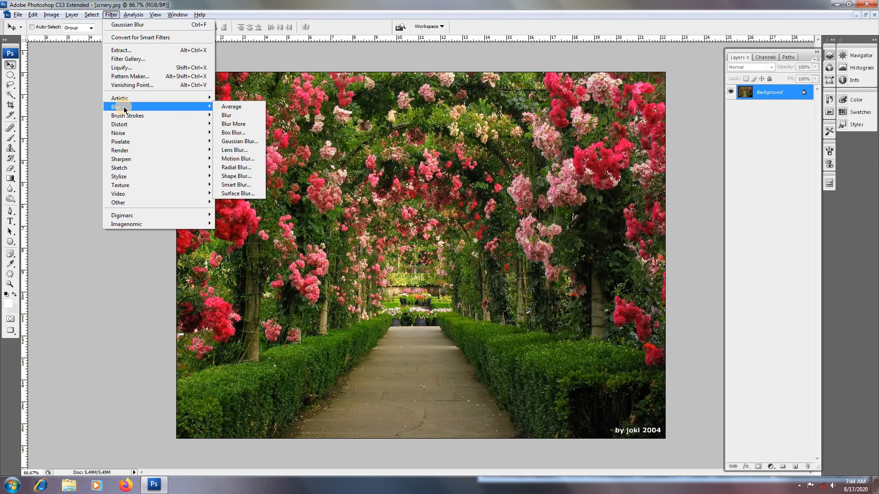
click(243, 142)
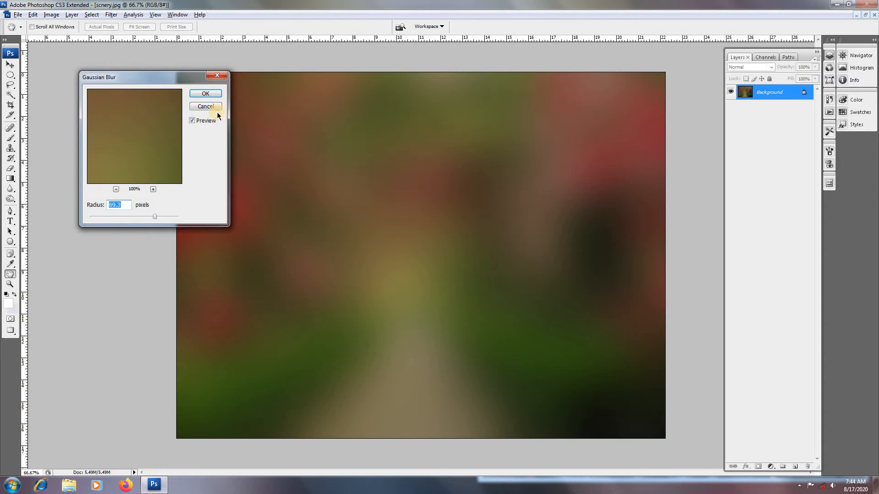
click(210, 95)
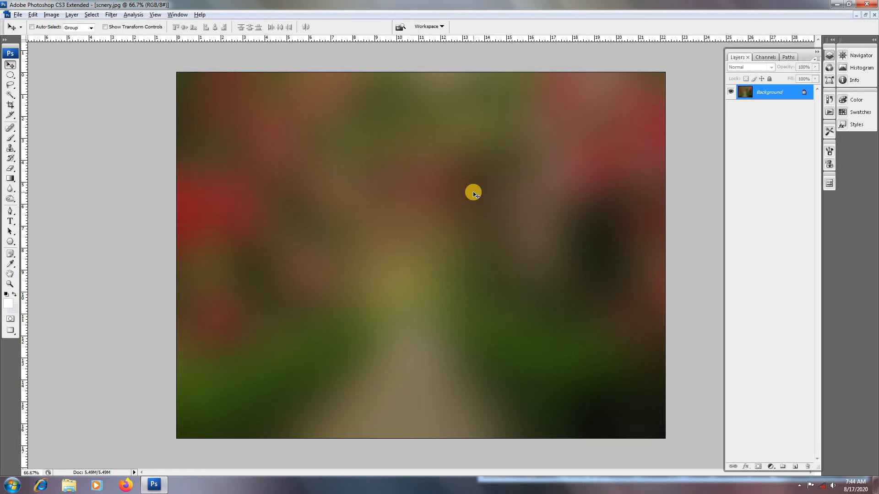
- Copy the whole blurred picture, close scnery.jpg without saving, and paste it directly above the layout's Background layer
key(ctrl+w)
click(434, 182)
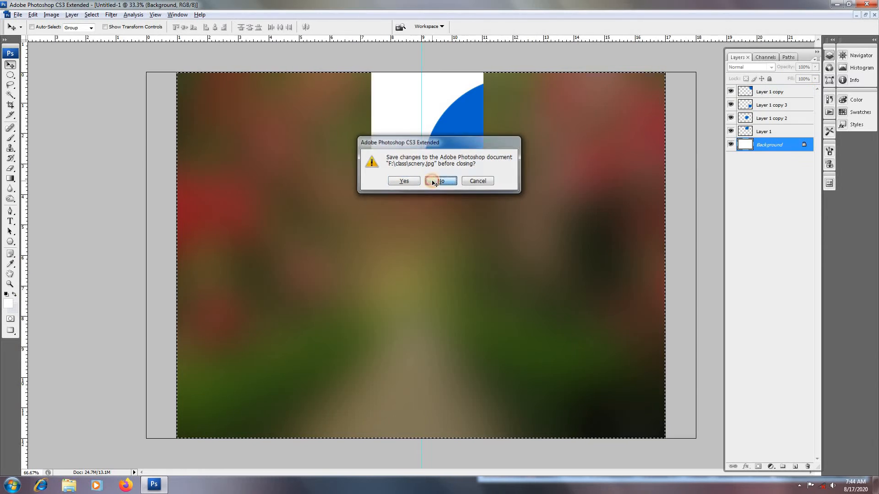
key(ctrl+v)
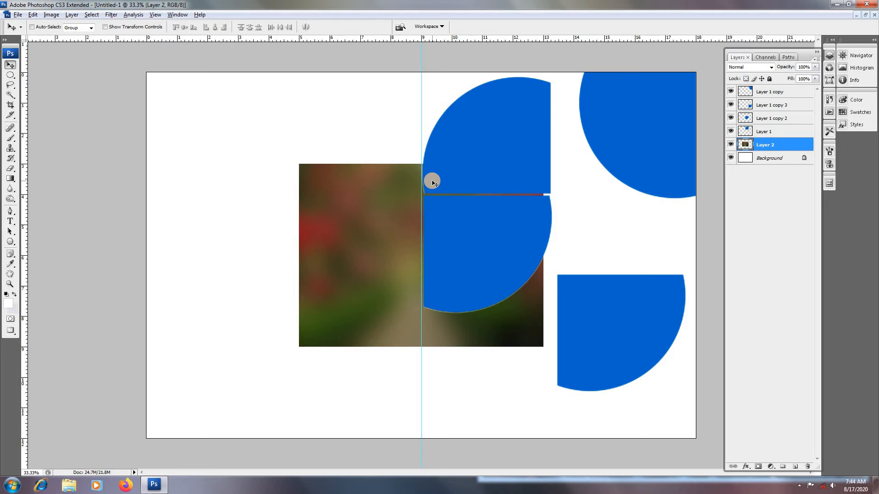
- Enlarge the pasted blurred picture proportionally to 239.5% and position it to cover the entire canvas behind the blue shapes
key(ctrl+t)
drag(545, 164, 695, 95)
drag(639, 157, 654, 155)
drag(694, 56, 727, 35)
drag(632, 161, 617, 164)
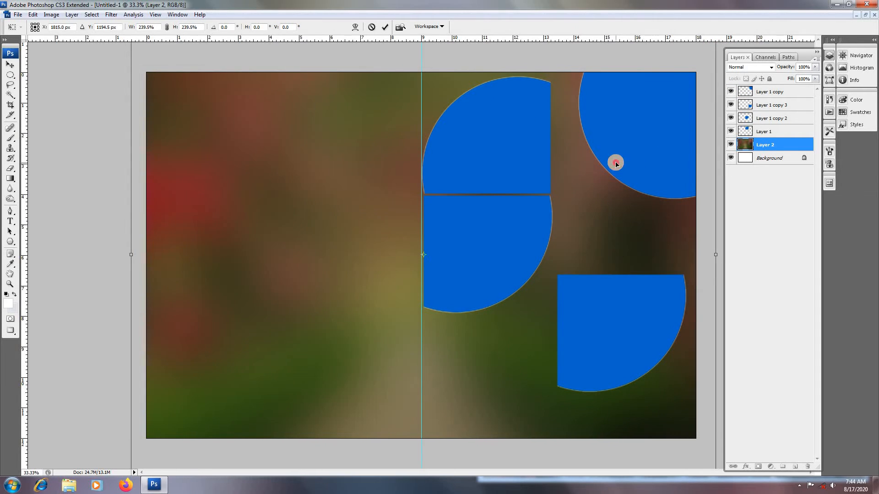
key(Return)
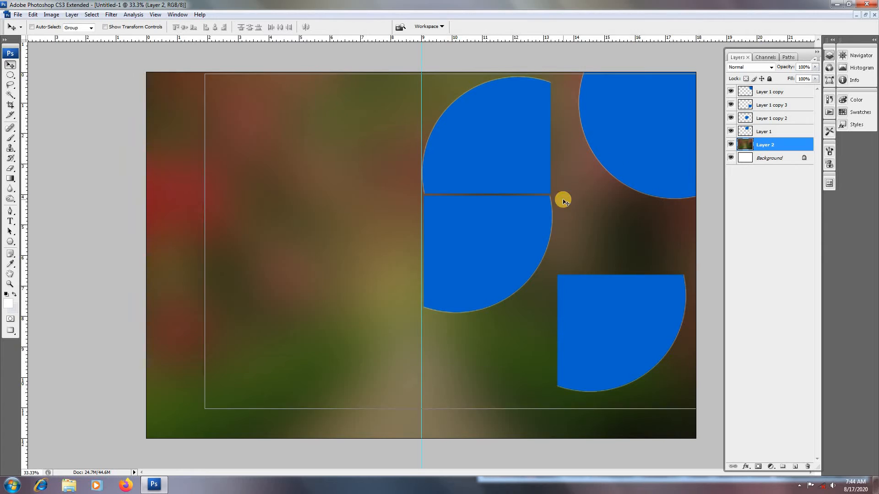
- Select Layer 1 in the layout and bring up the bride photo w.jpg
scroll(563, 199, up, 1)
right_click(570, 163)
click(583, 168)
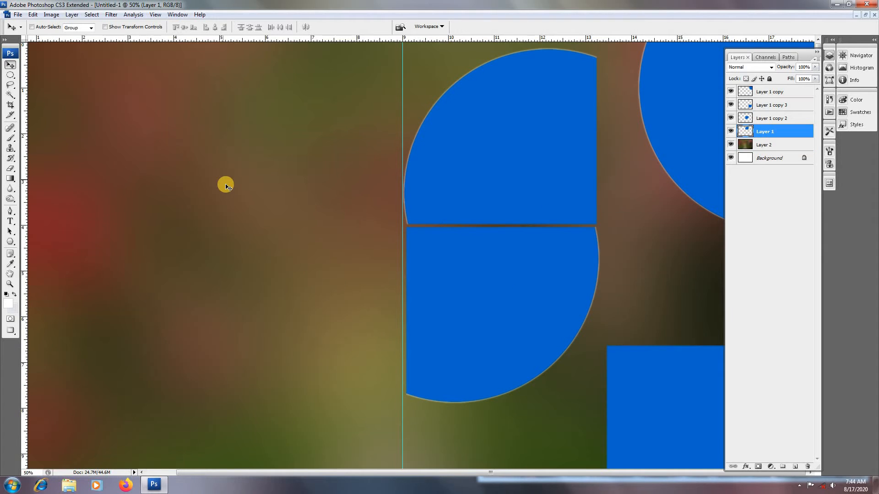
key(ctrl+Tab)
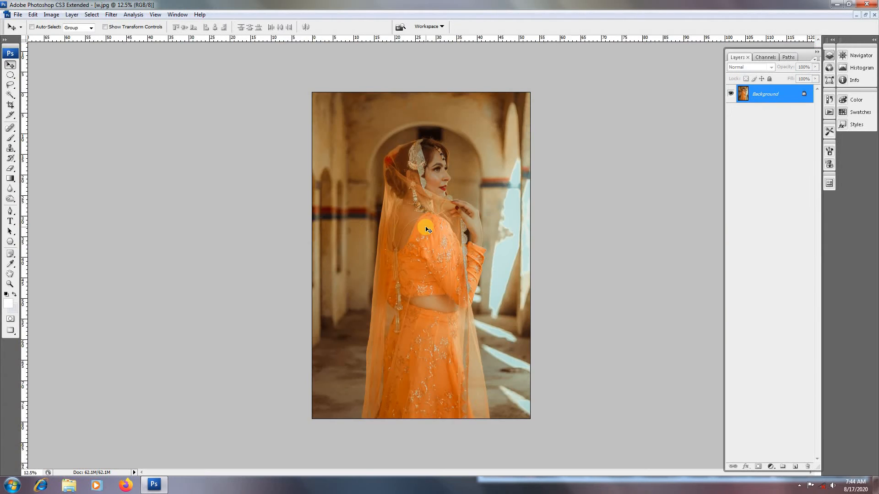
scroll(428, 233, up, 1)
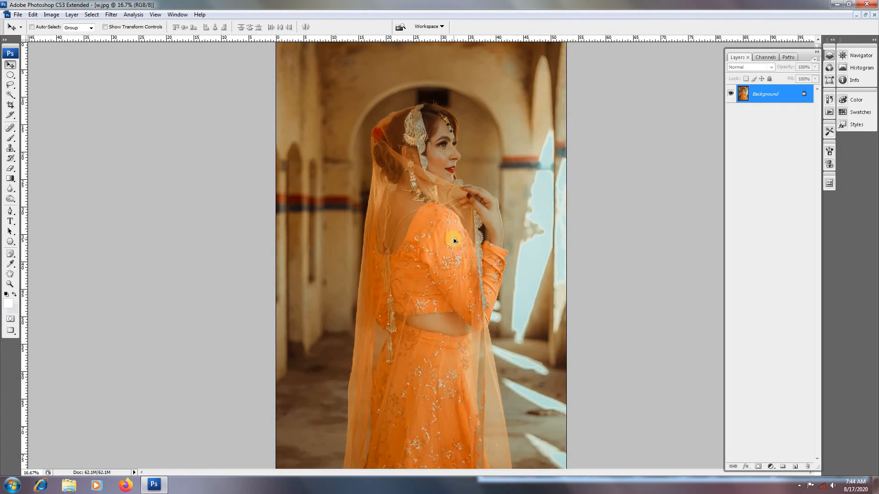
key(ctrl+m)
key(Escape)
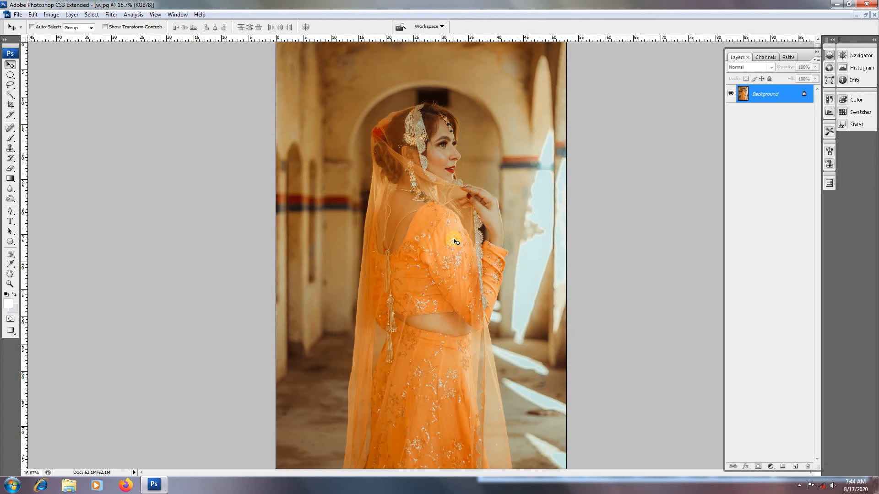
- Select the bride in w.jpg from her veil down to her skirt with the Quick Selection Tool
drag(12, 98, 45, 98)
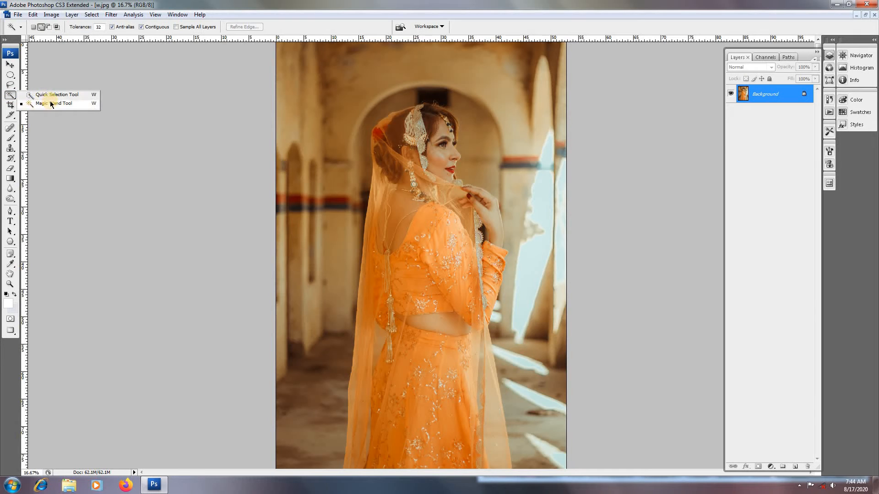
click(49, 96)
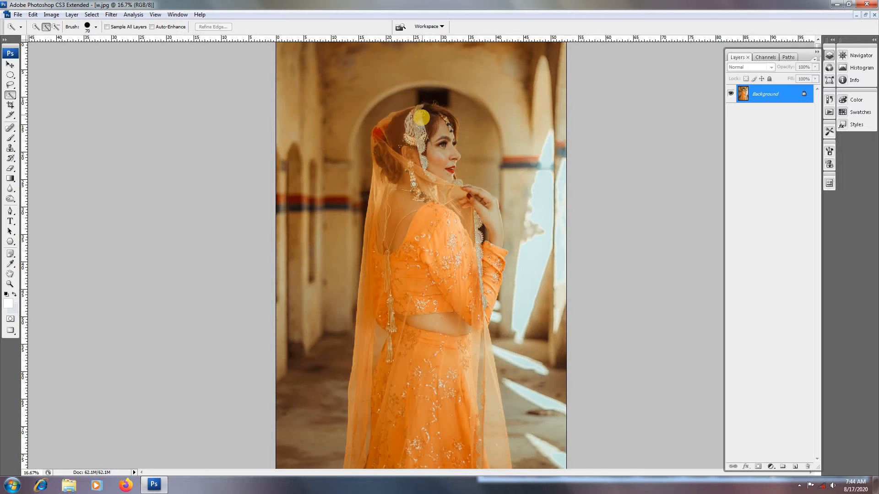
mouse_move(423, 110)
mouse_down()
mouse_move(416, 209)
mouse_move(409, 198)
mouse_move(393, 148)
mouse_move(426, 115)
mouse_move(407, 111)
mouse_move(421, 107)
mouse_move(447, 128)
mouse_move(455, 199)
mouse_move(471, 195)
mouse_move(498, 224)
mouse_move(490, 271)
mouse_move(478, 244)
mouse_up()
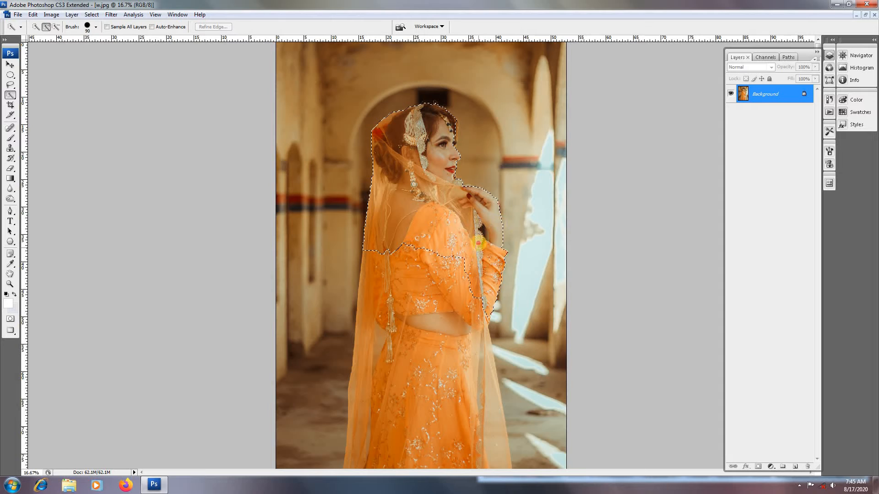
mouse_move(432, 310)
mouse_down()
mouse_move(406, 269)
mouse_move(393, 298)
mouse_move(381, 255)
mouse_move(380, 456)
mouse_up()
mouse_move(440, 406)
mouse_down()
mouse_move(479, 462)
mouse_move(495, 433)
mouse_up()
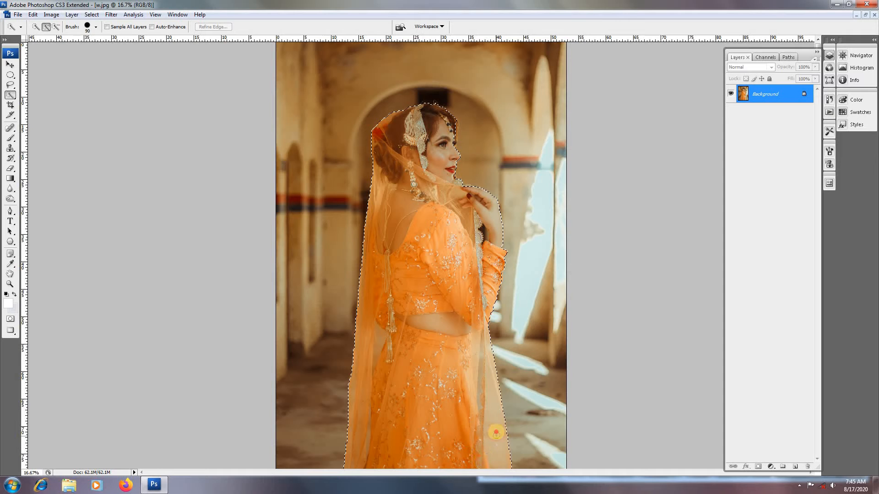
- Refine the bride selection along the veil's lace edge beside her raised hand
ctrl+click(482, 187)
ctrl+click(481, 218)
ctrl+click(481, 218)
scroll(476, 275, down, 2)
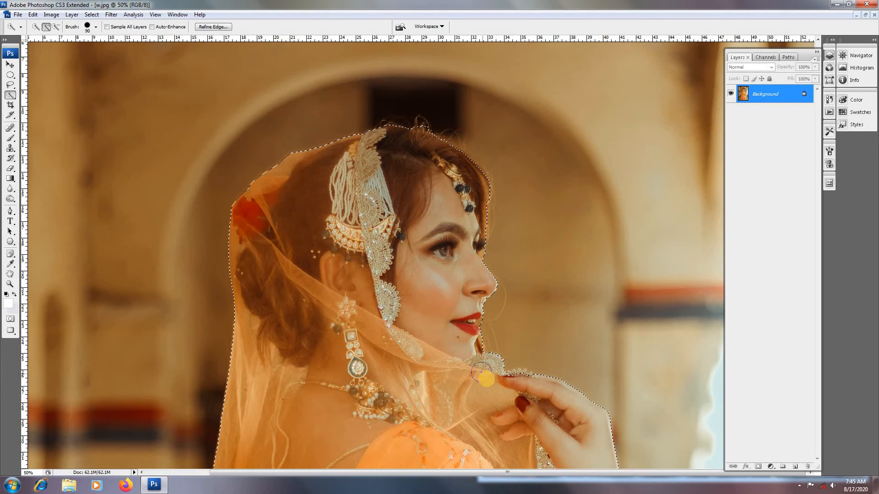
click(518, 382)
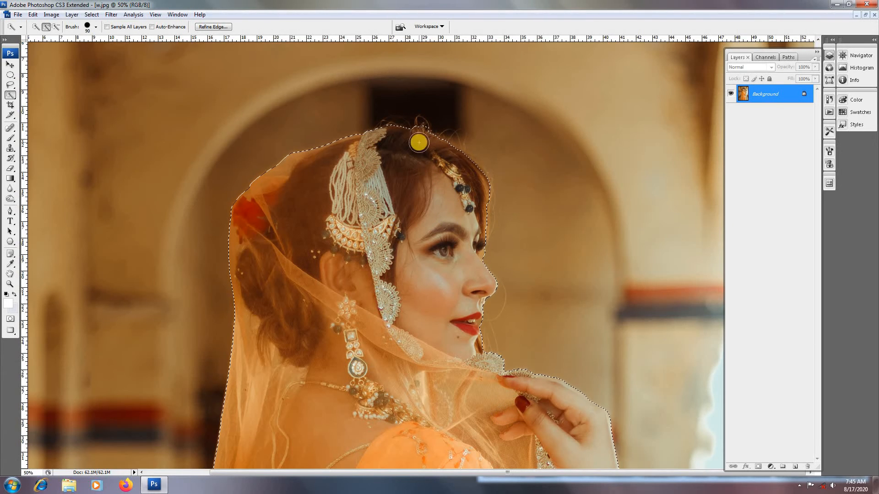
key(ctrl+minus)
drag(365, 225, 371, 77)
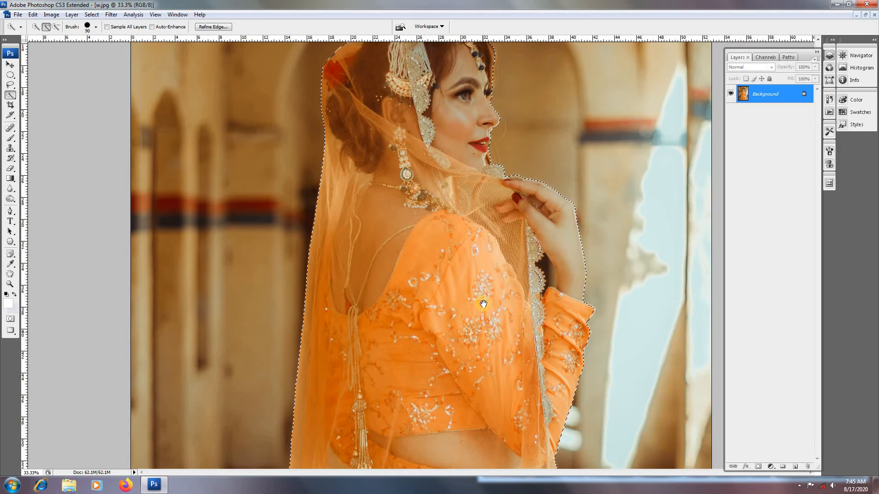
drag(484, 304, 481, 276)
key(ctrl+minus)
key(ctrl+minus)
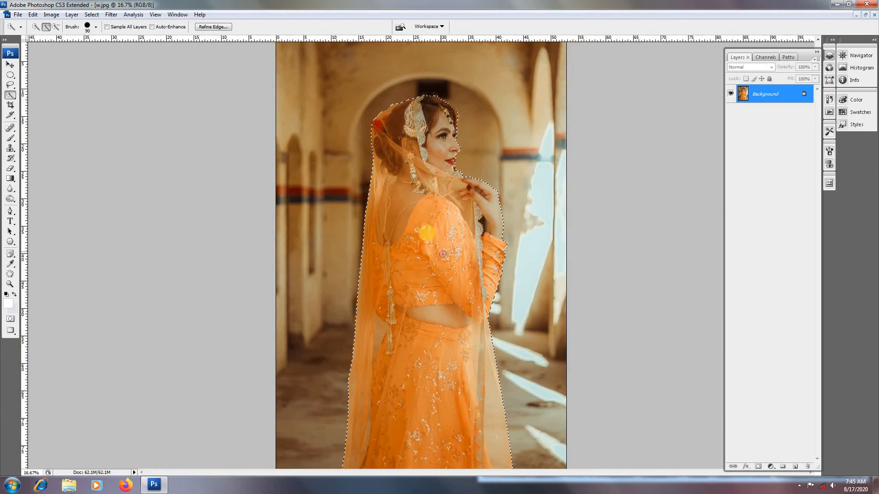
- Contract the bride selection by 2 pixels and feather it by 2 pixels
click(92, 14)
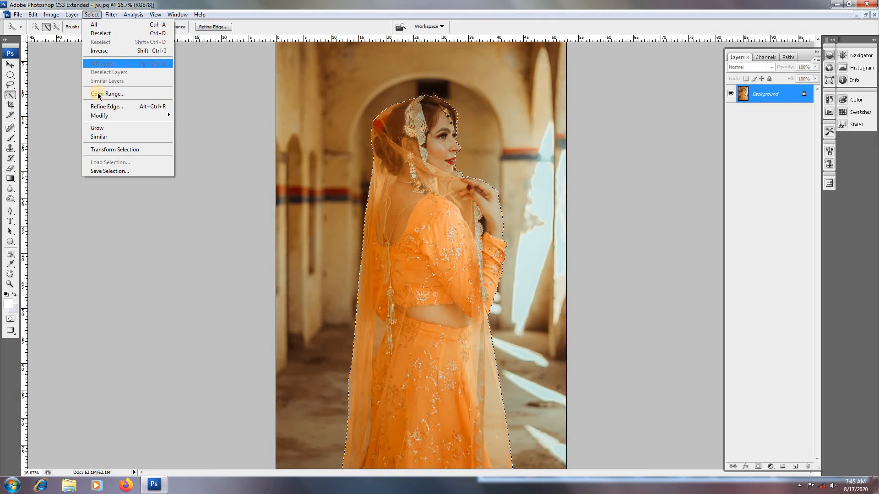
mouse_move(104, 115)
click(196, 143)
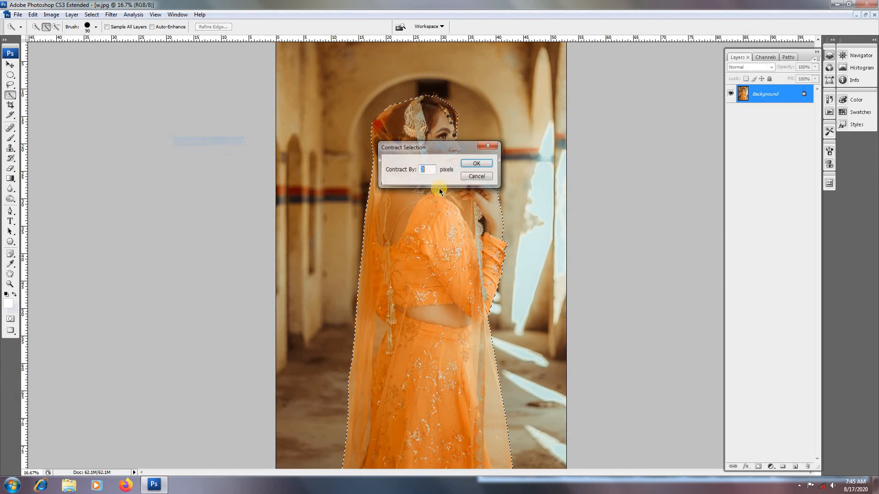
key(Return)
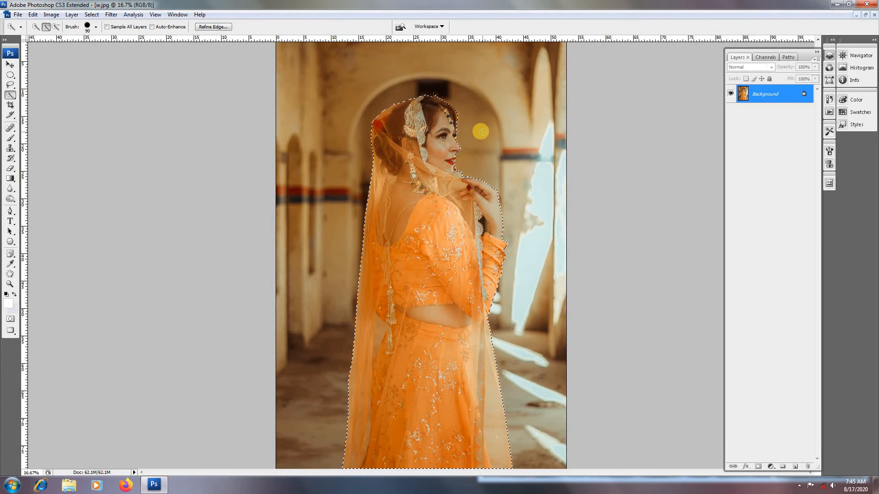
key(ctrl+alt+d)
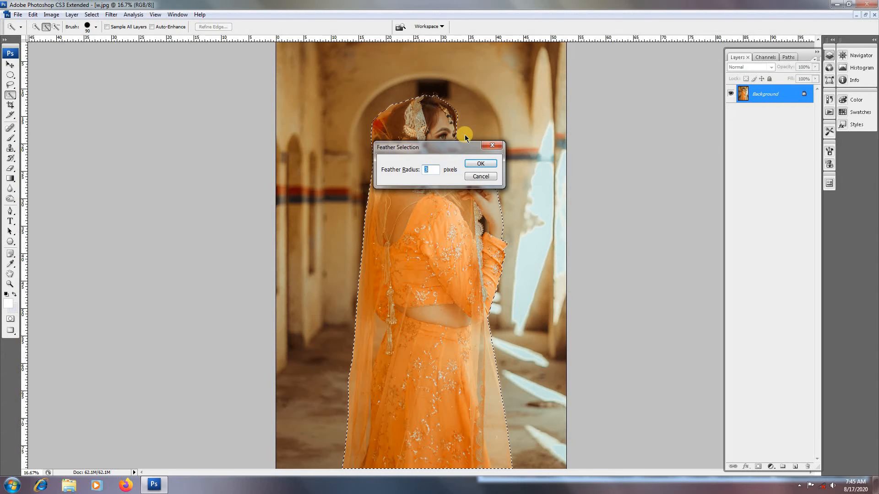
text(2)
key(Return)
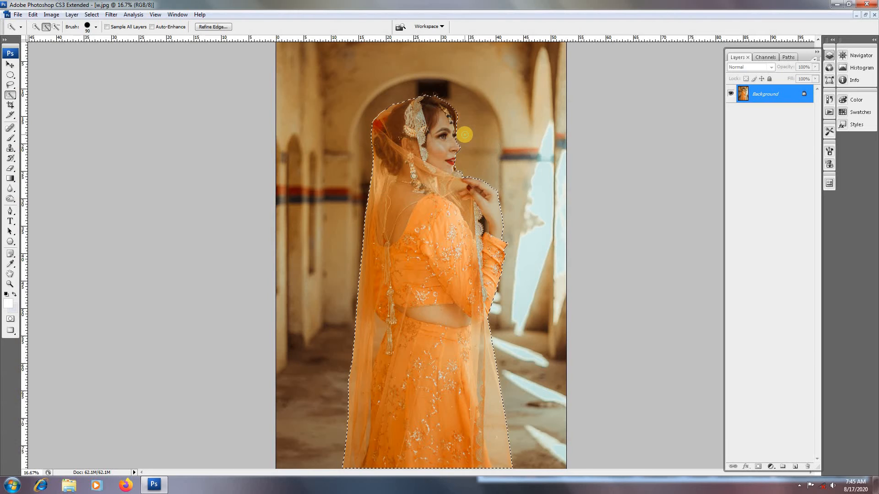
- Cut the selected bride from w.jpg and paste her into the Untitled-1 layout above Layer 1
key(ctrl+x)
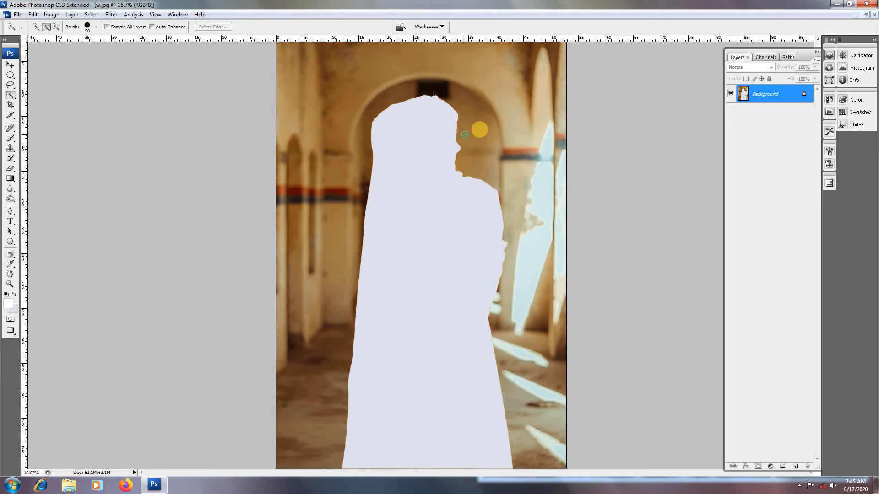
click(856, 16)
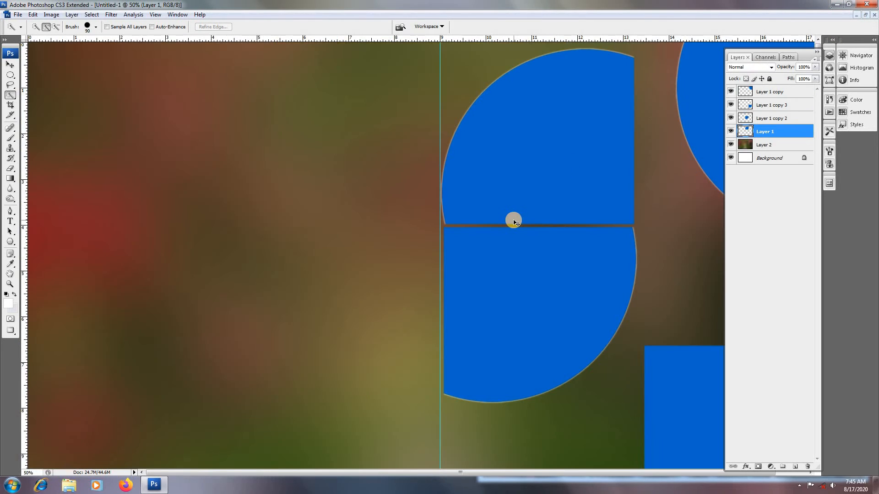
key(ctrl+v)
key(ctrl+minus)
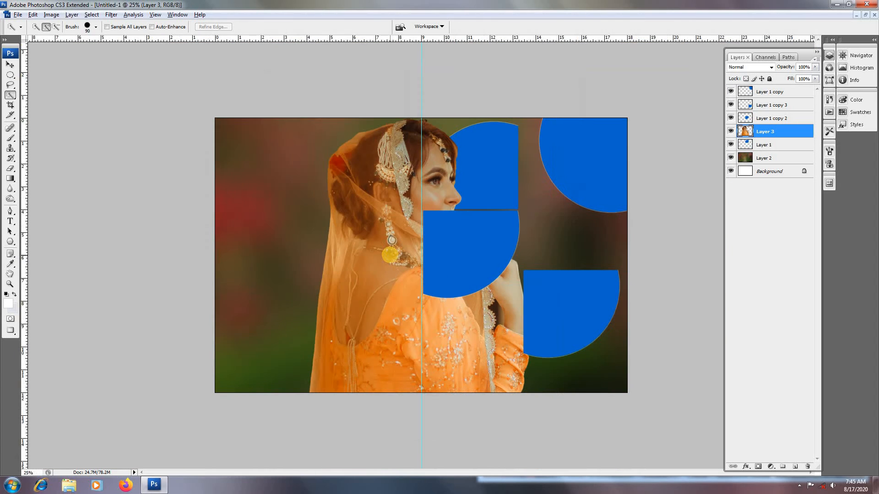
- Scale the pasted bride to 75.2%, tilt her 3.9° and move her to the left half of the canvas
key(ctrl+t)
drag(534, 124, 342, 167)
drag(415, 137, 423, 155)
drag(351, 200, 341, 185)
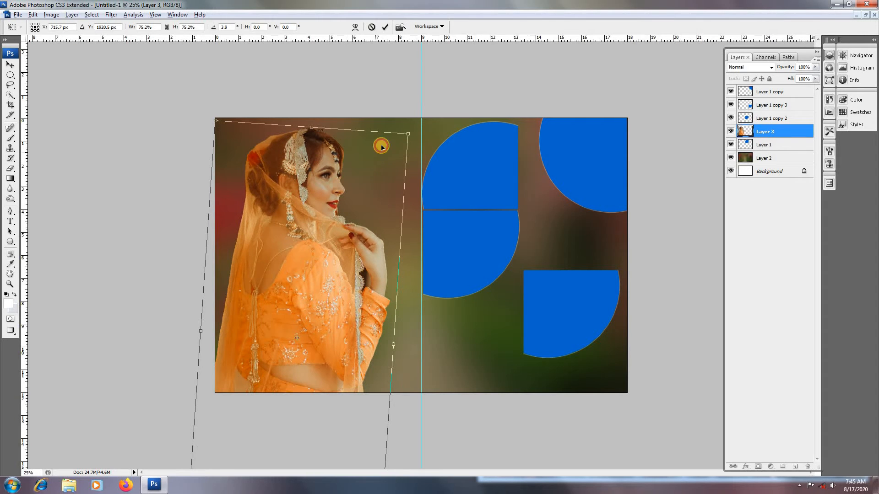
- Try the bride at 52.5% and at 79.5% scale, tilting the larger version to 4.9°
drag(407, 134, 372, 155)
drag(357, 202, 351, 186)
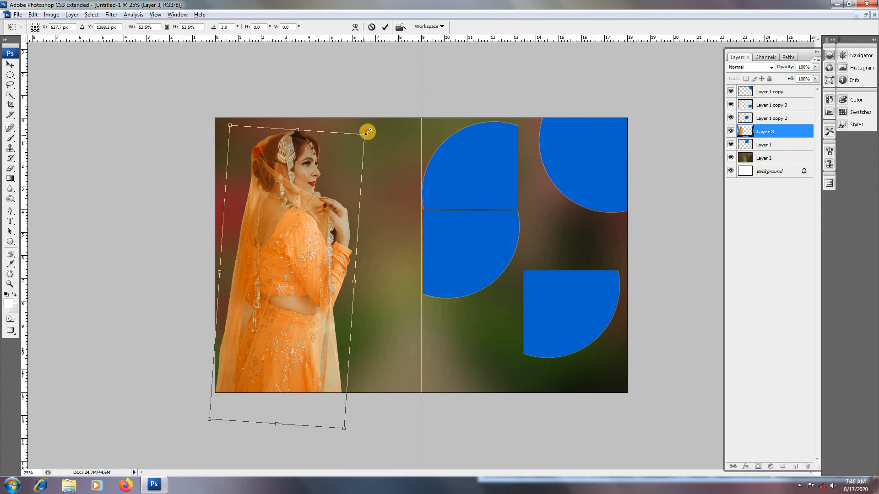
drag(368, 132, 407, 59)
drag(379, 177, 392, 248)
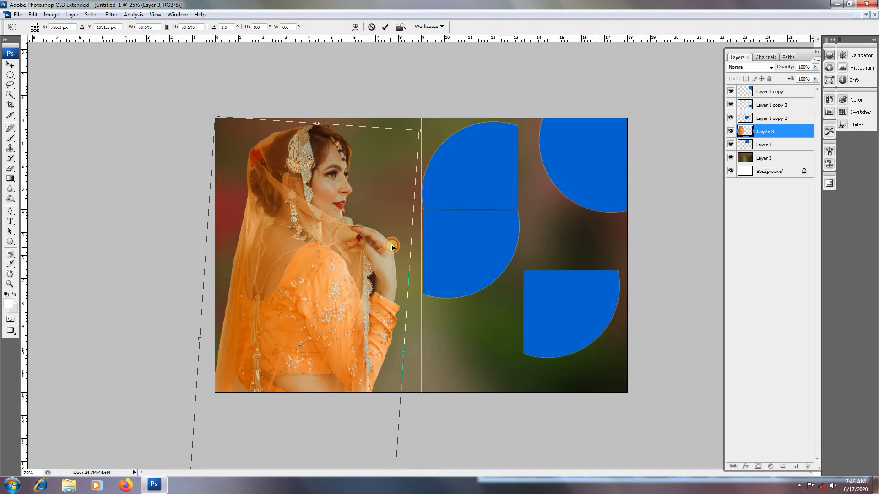
drag(487, 190, 487, 178)
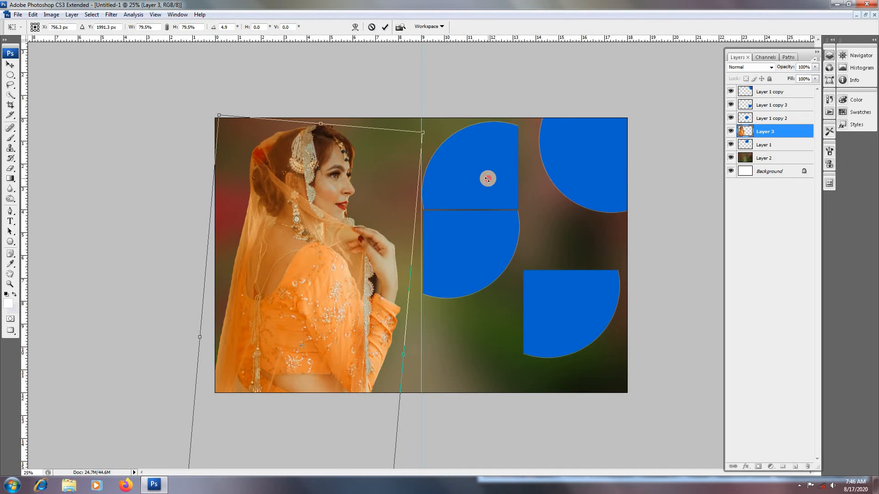
- Reduce the bride to 57.3%, set her tilt to 1.0° and place her along the canvas's left edge
drag(420, 131, 398, 171)
drag(362, 209, 368, 180)
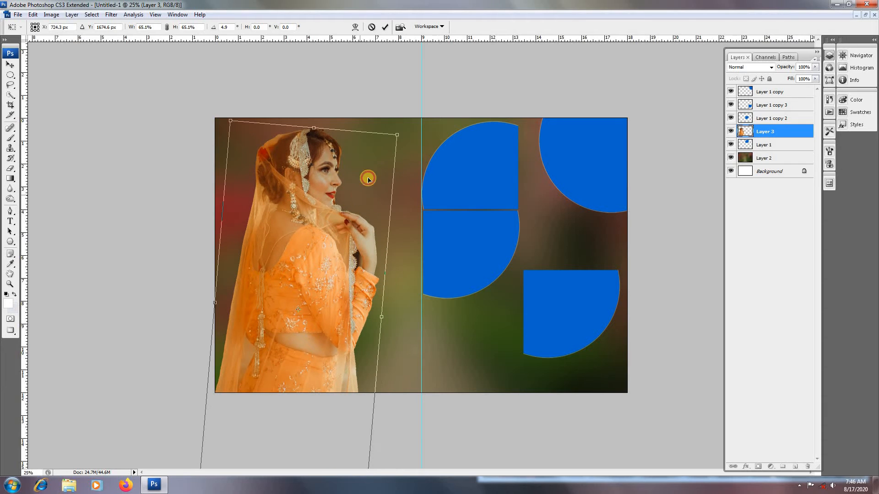
mouse_move(397, 135)
mouse_down()
mouse_move(372, 149)
mouse_move(385, 145)
mouse_up()
drag(357, 177, 415, 130)
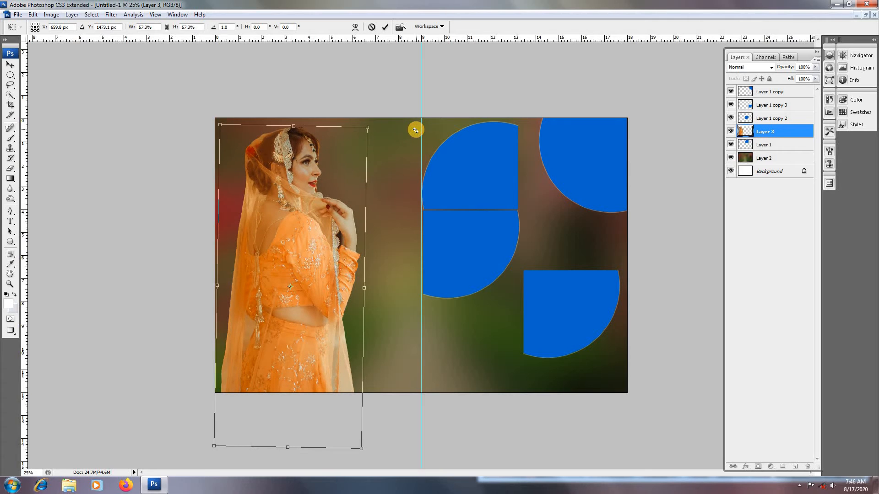
key(Return)
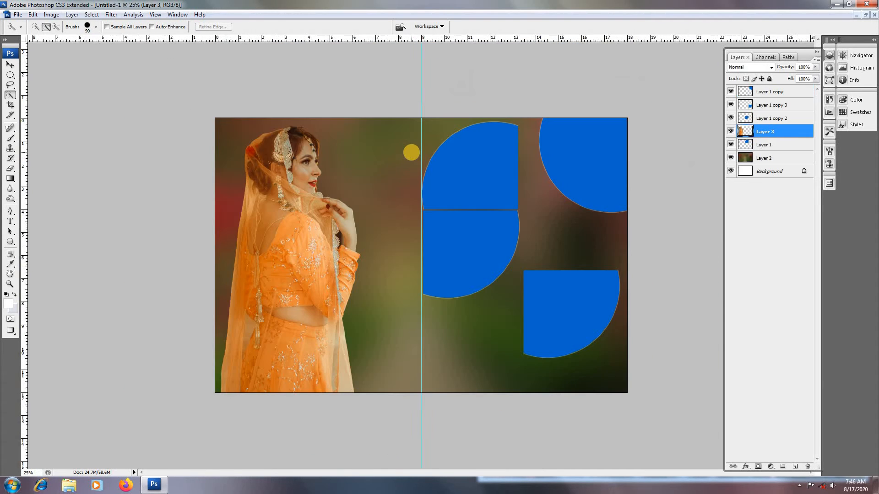
- Enlarge the bride cut-out to 116.8%, tilt her 2.6° and shift her down along the canvas's left edge
key(ctrl+t)
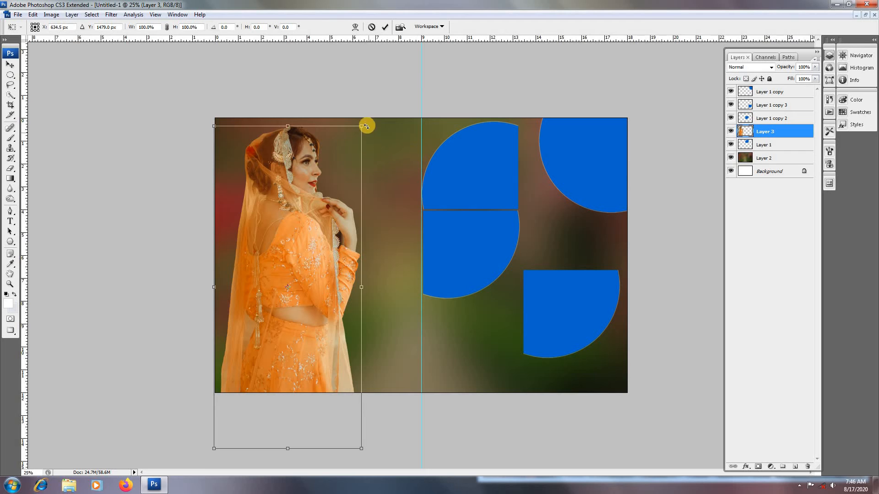
drag(364, 125, 377, 123)
drag(374, 158, 374, 182)
drag(434, 147, 435, 160)
drag(361, 159, 360, 164)
drag(381, 126, 379, 133)
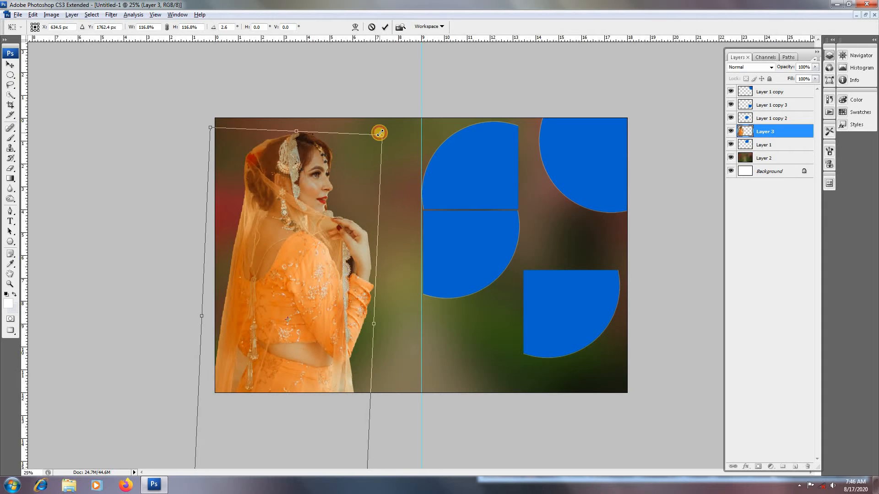
key(Return)
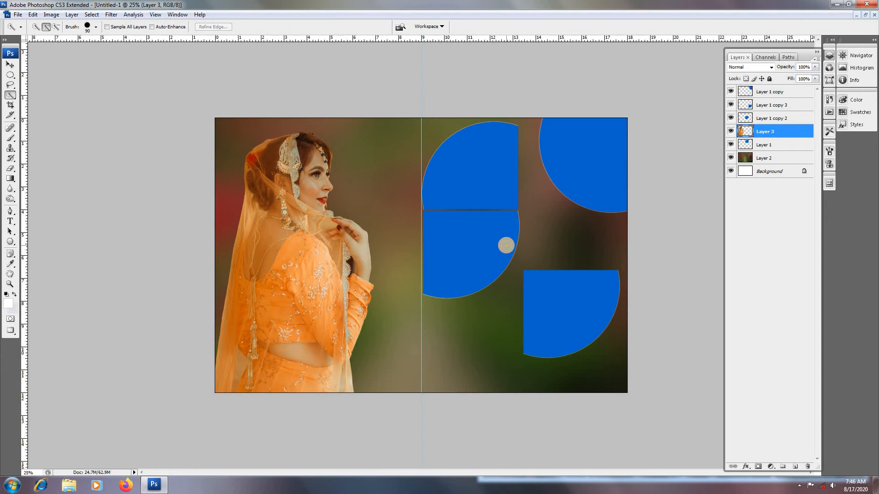
click(506, 246)
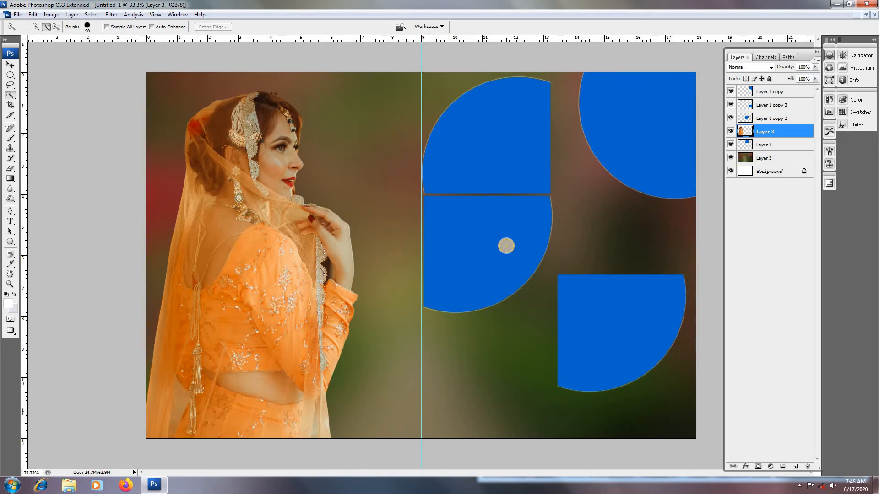
- Close the w.jpg document without saving its changes
key(ctrl+Tab)
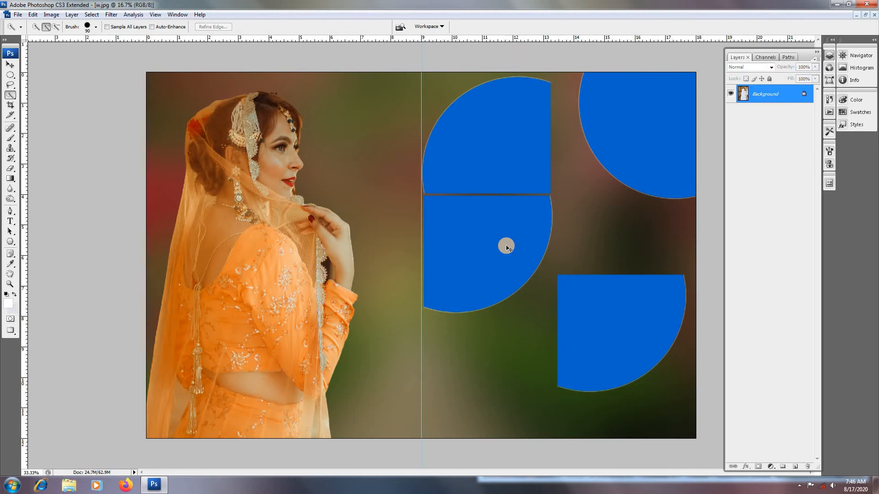
key(ctrl+w)
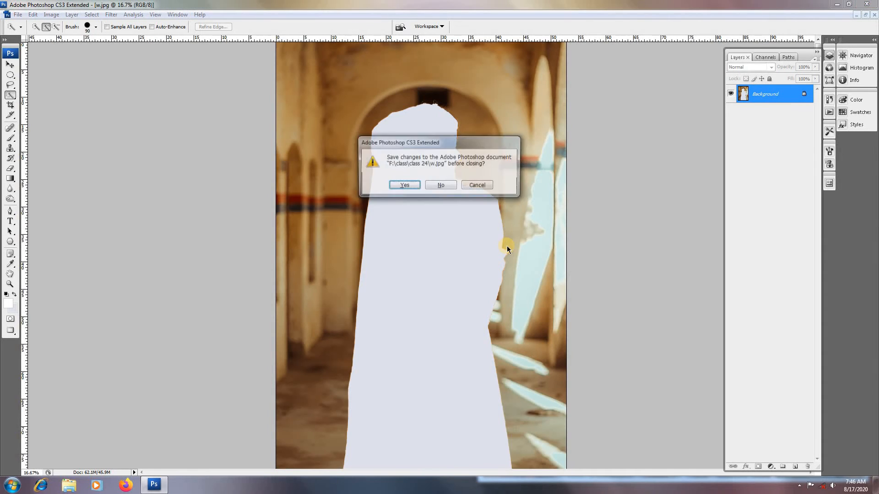
click(440, 185)
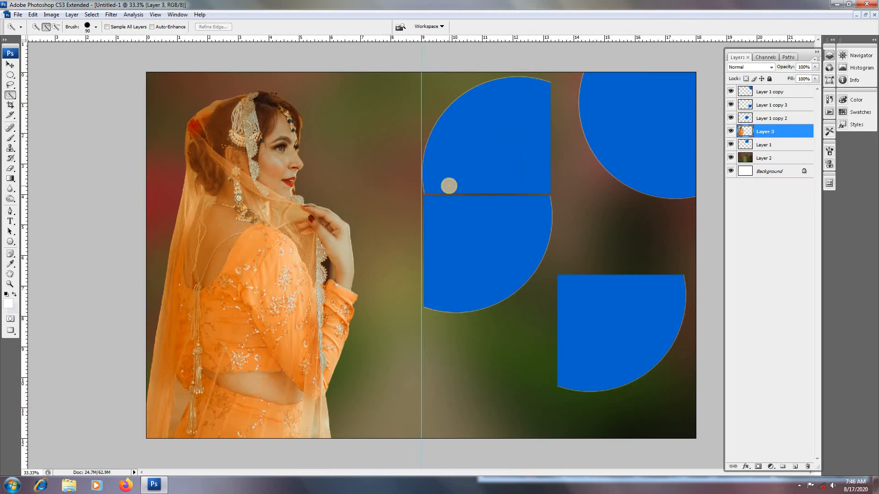
- Copy the whole wer.jpg portrait and return to the Untitled-1 layout
key(ctrl+Tab)
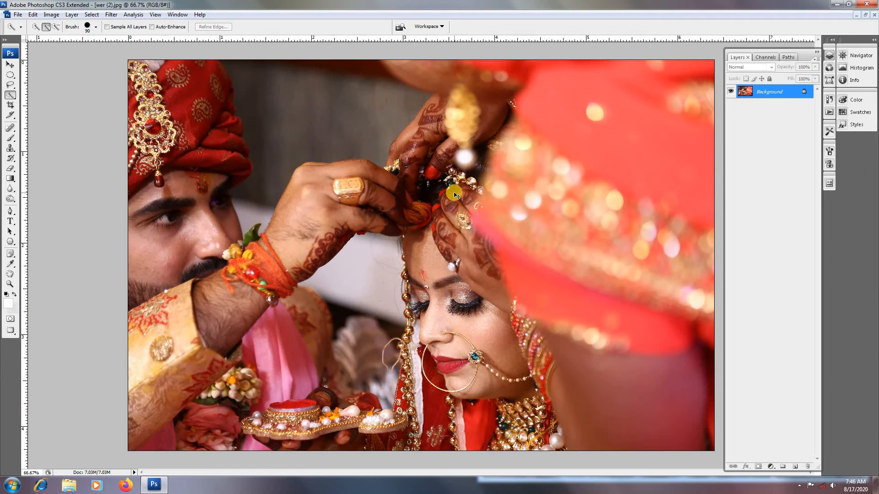
key(ctrl+Tab)
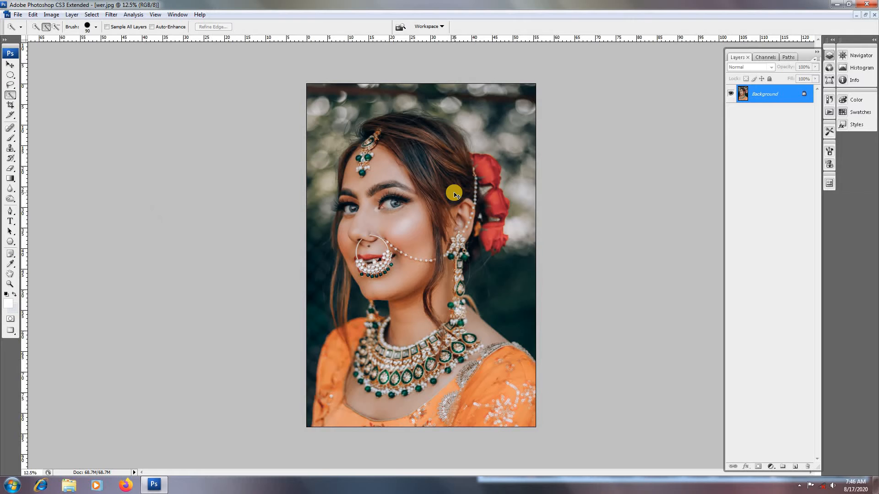
key(ctrl+a)
key(ctrl+Tab)
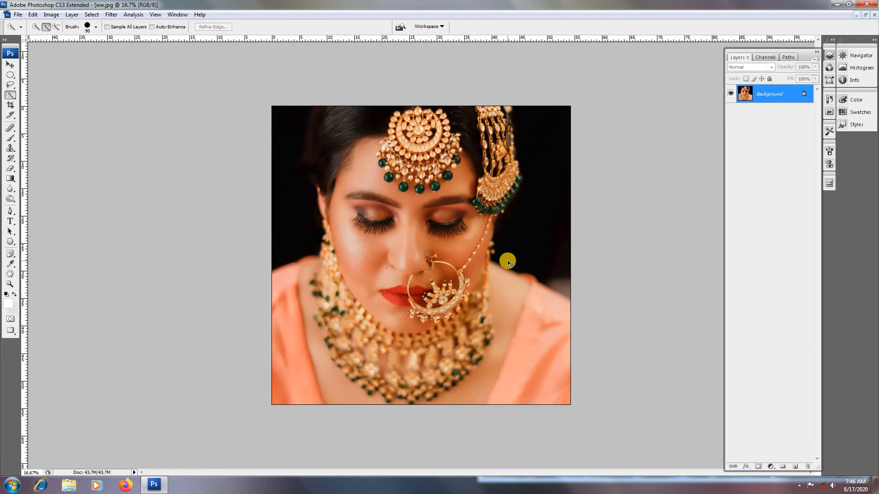
key(ctrl+Tab)
- Duplicate the lower-right blue frame (Layer 1 copy 3) to the canvas's bottom edge, just right of the centre guide
key(v)
right_click(592, 316)
click(628, 323)
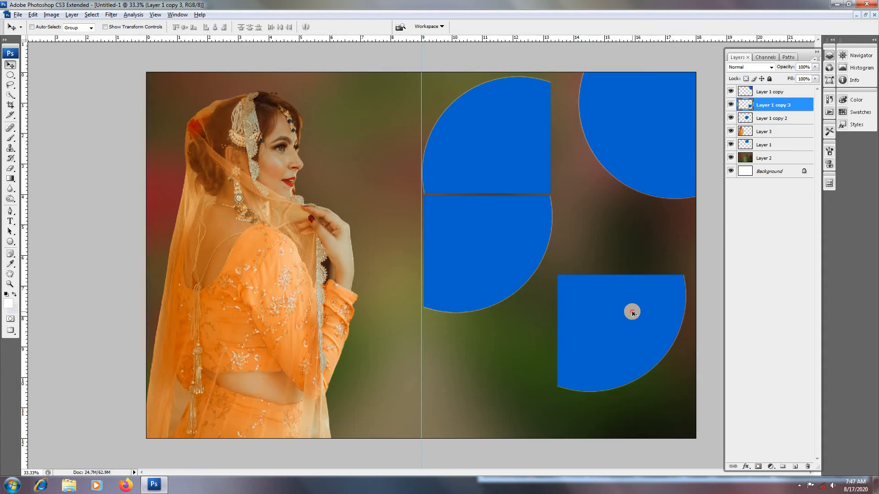
drag(633, 313, 500, 372)
- Rotate the duplicated bottom frame 180° plus another 90° clockwise and position it beside the centre guide beneath the middle frame
key(ctrl+t)
right_click(498, 371)
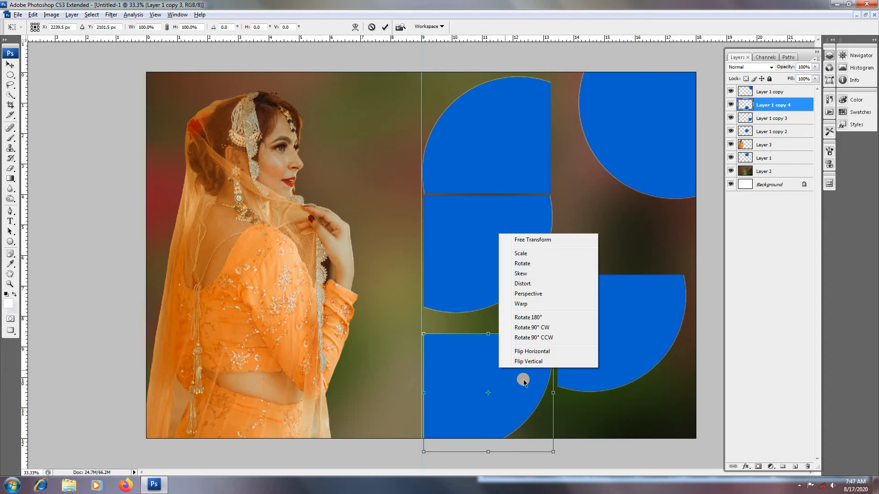
click(534, 317)
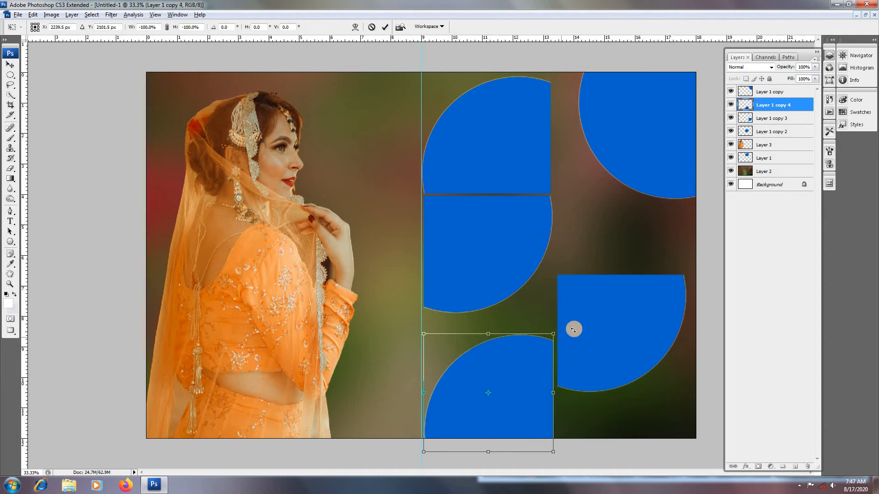
drag(540, 346, 526, 343)
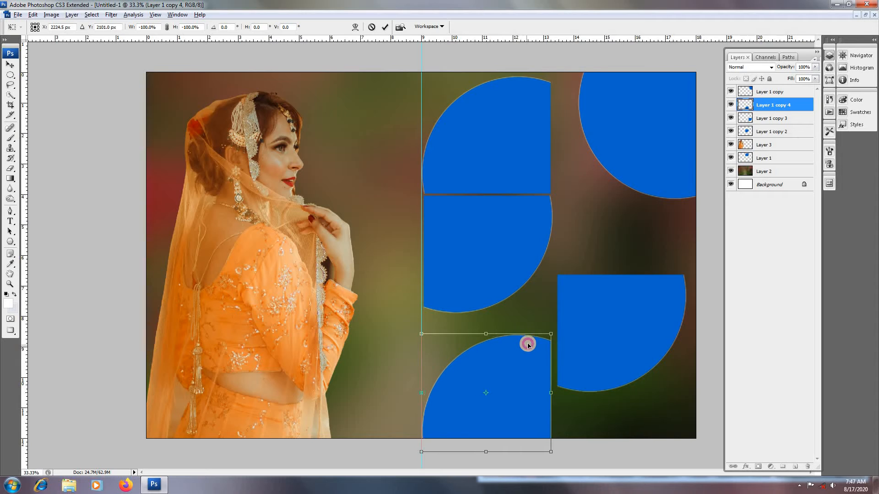
right_click(523, 350)
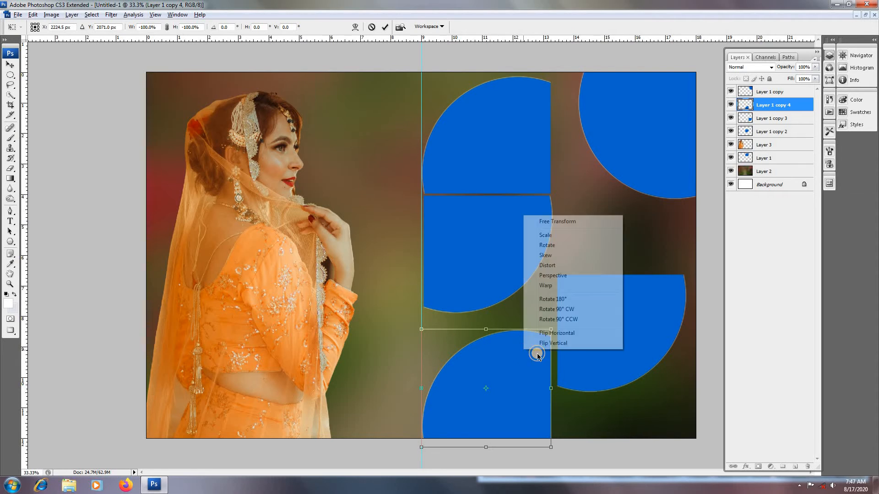
click(567, 310)
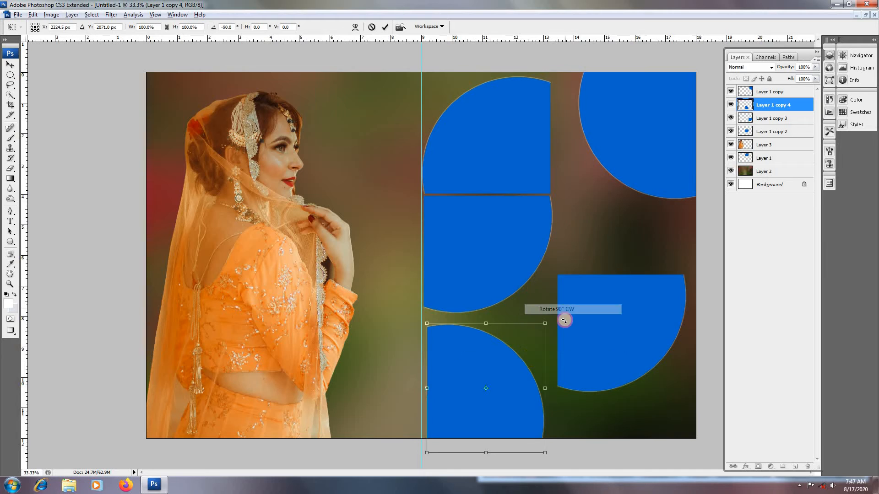
key(Return)
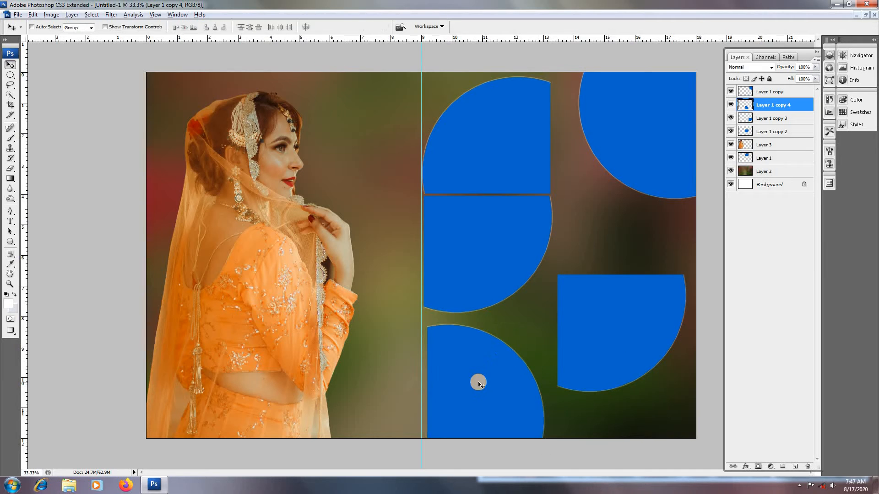
- Paste the wer.jpg portrait into the bottom frame's outline, scaled to 19.4% and tilted -11.1° so the face fills the frame
ctrl+click(749, 106)
key(ctrl+t)
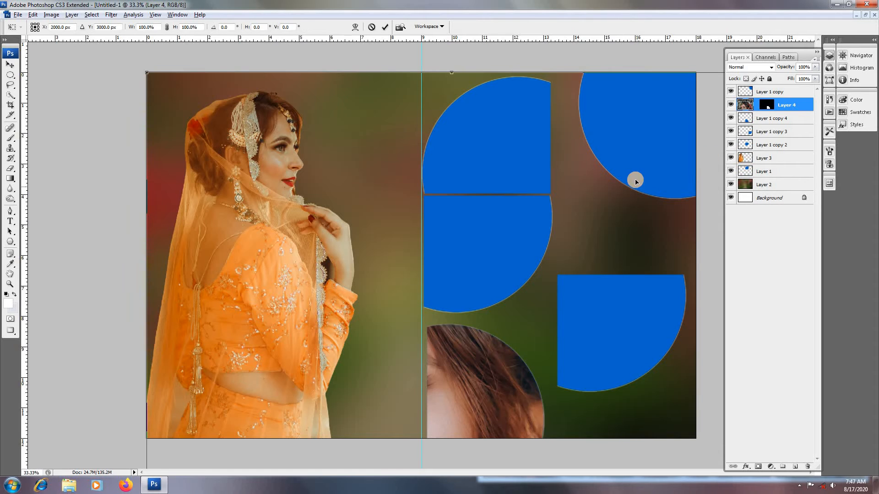
drag(143, 72, 363, 396)
drag(421, 425, 450, 326)
drag(570, 297, 511, 336)
drag(569, 316, 563, 290)
drag(518, 313, 530, 304)
drag(496, 354, 502, 348)
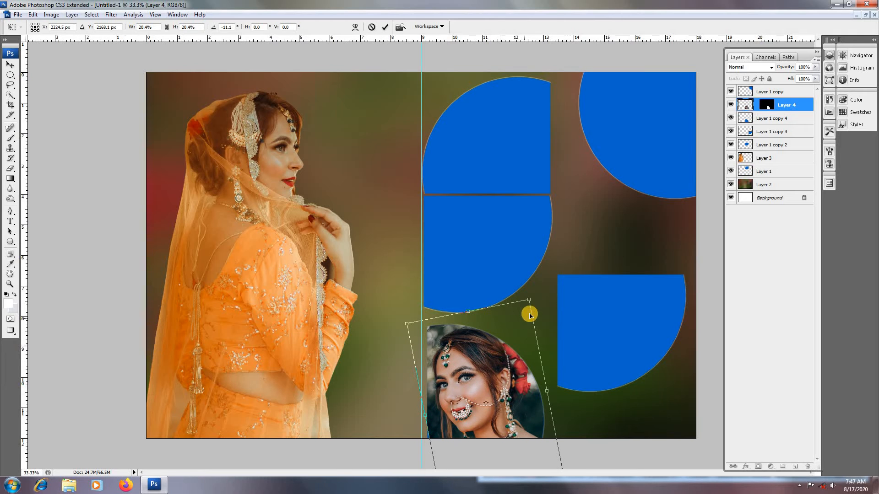
drag(526, 298, 506, 329)
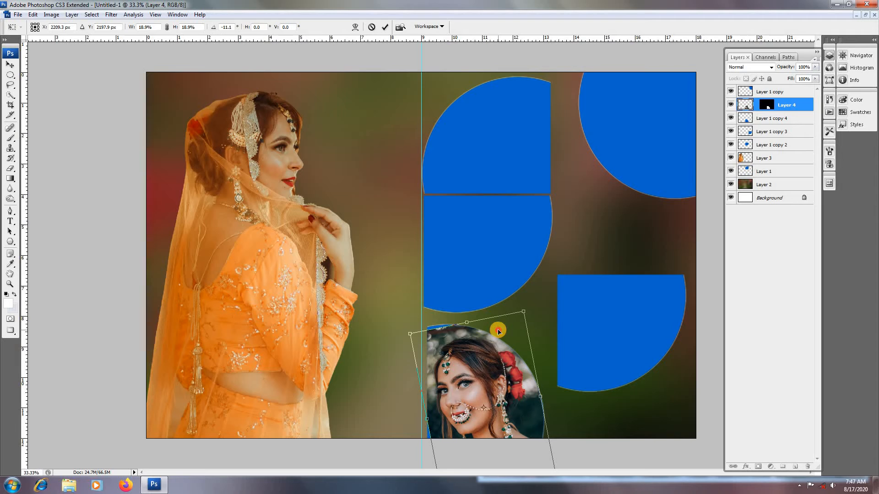
drag(523, 309, 524, 308)
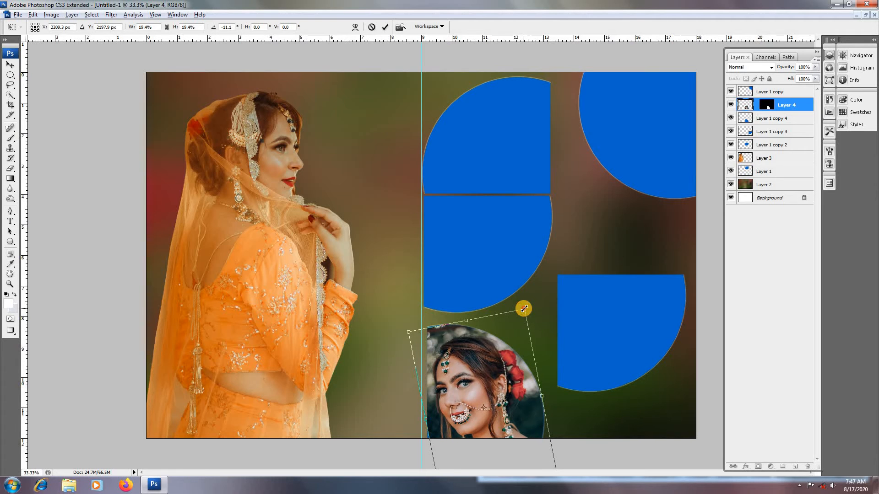
key(Return)
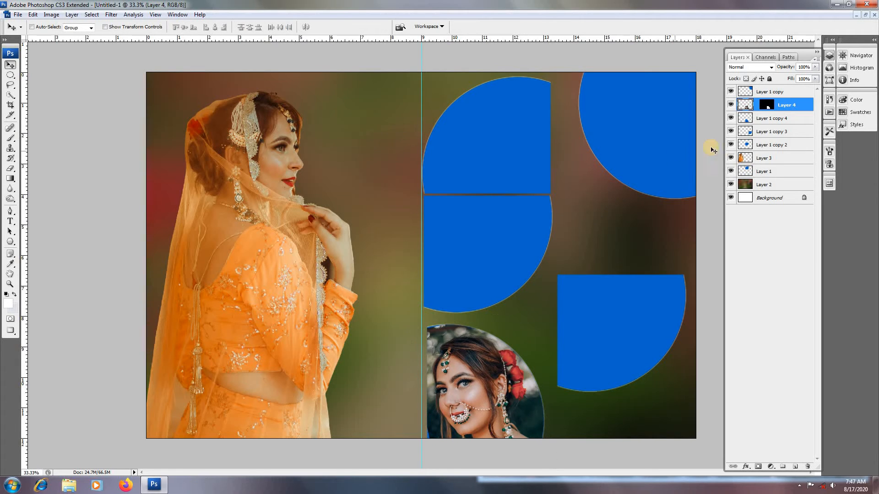
- Add a yellow (ffff00) outside stroke to the bottom frame's layer, Layer 1 copy 4
double_click(805, 120)
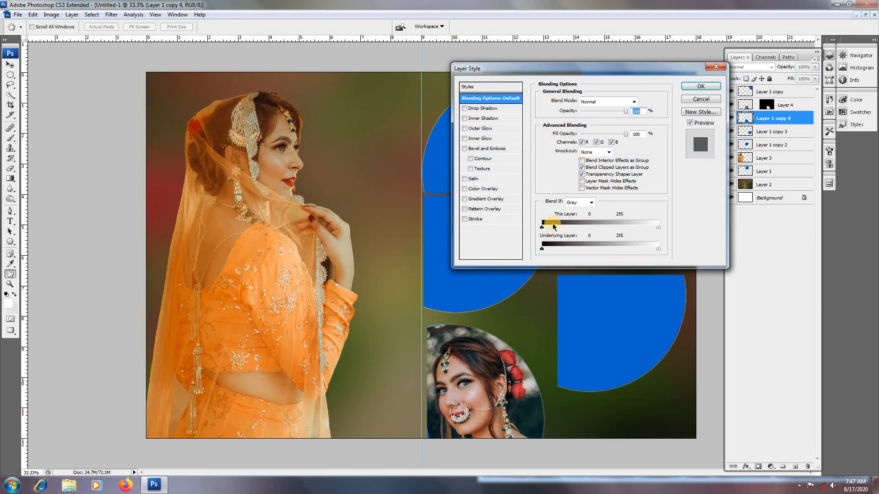
click(475, 219)
click(572, 160)
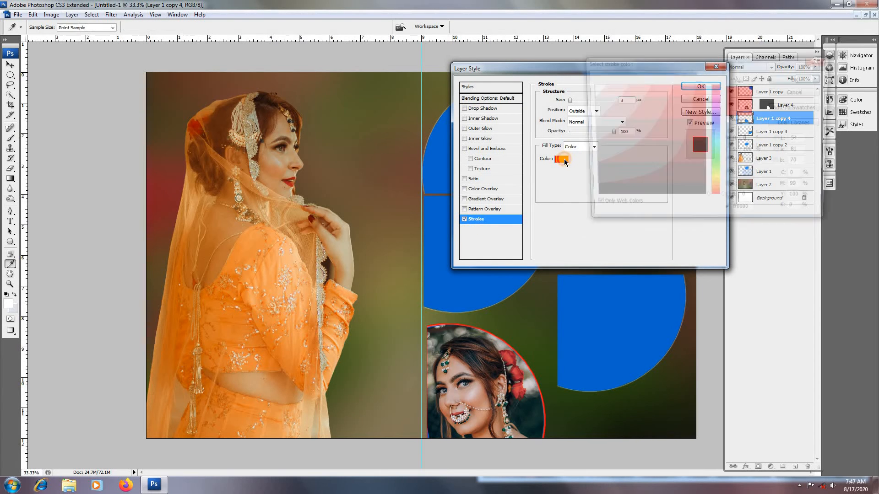
click(716, 181)
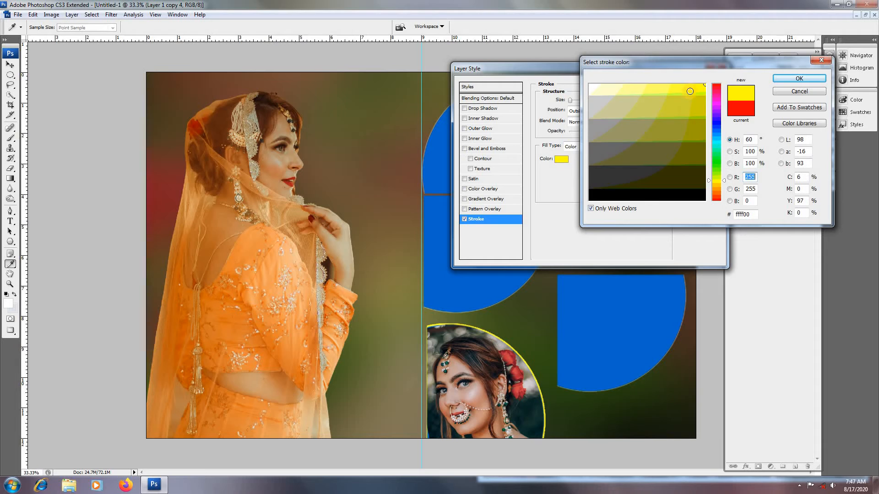
click(783, 76)
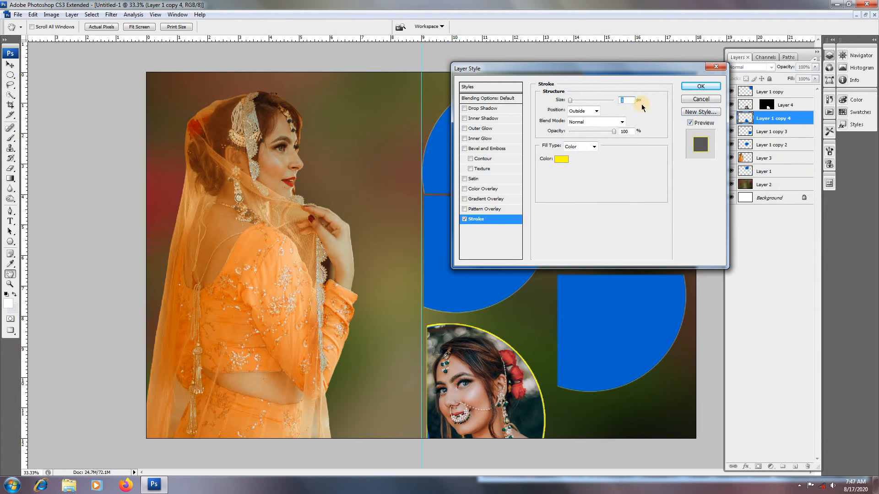
click(688, 86)
- Select the top-right blue frame's layer, Layer 1 copy, and load its outline as a selection
right_click(612, 133)
click(675, 138)
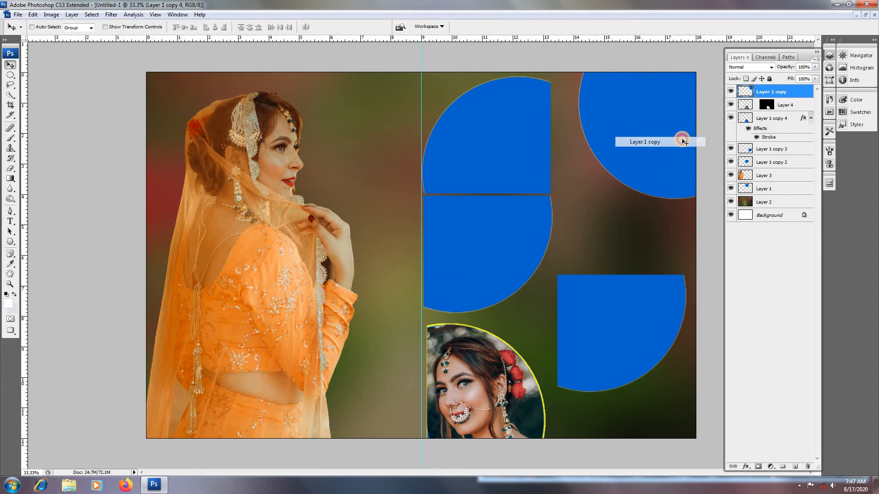
click(752, 91)
ctrl+click(750, 93)
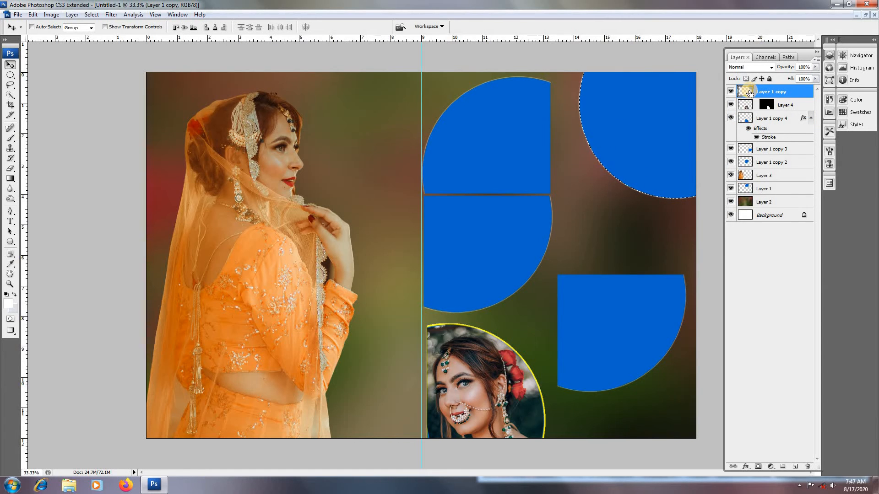
- Copy the whole wrt.jpg portrait and return to the Untitled-1 layout
key(ctrl+Tab)
key(ctrl+Tab)
key(ctrl+Tab)
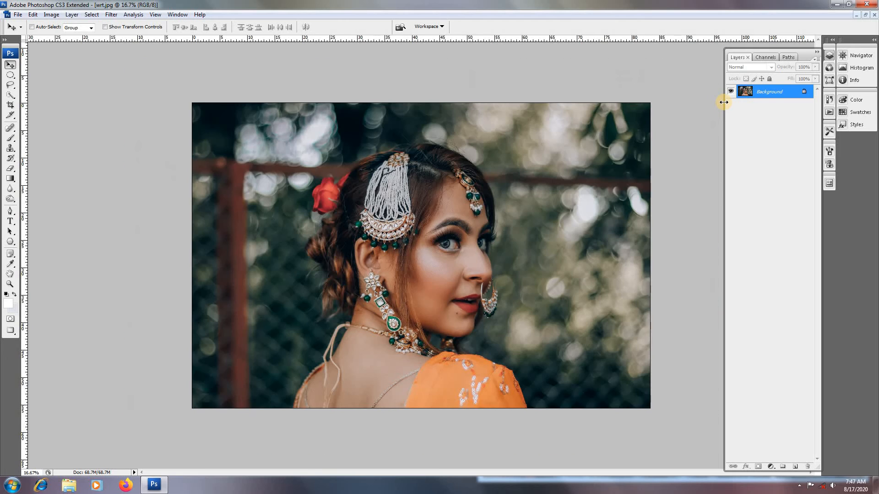
key(ctrl+Tab)
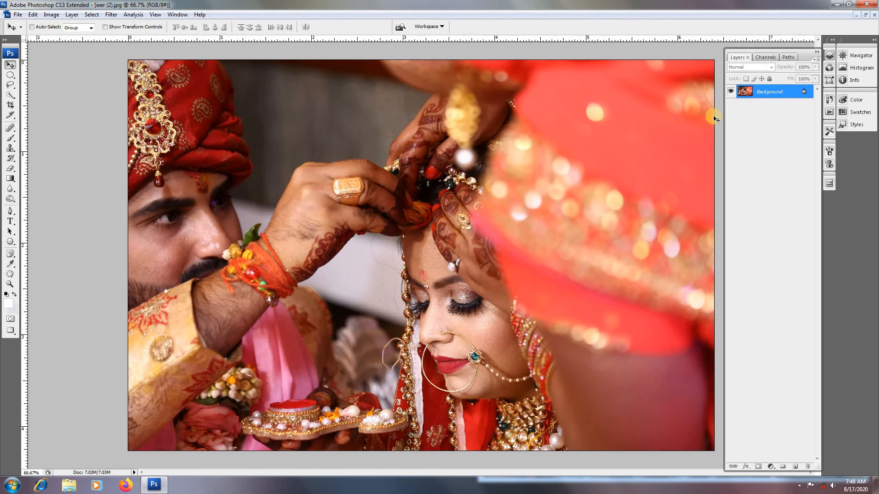
key(ctrl+Tab)
key(ctrl+Tab)
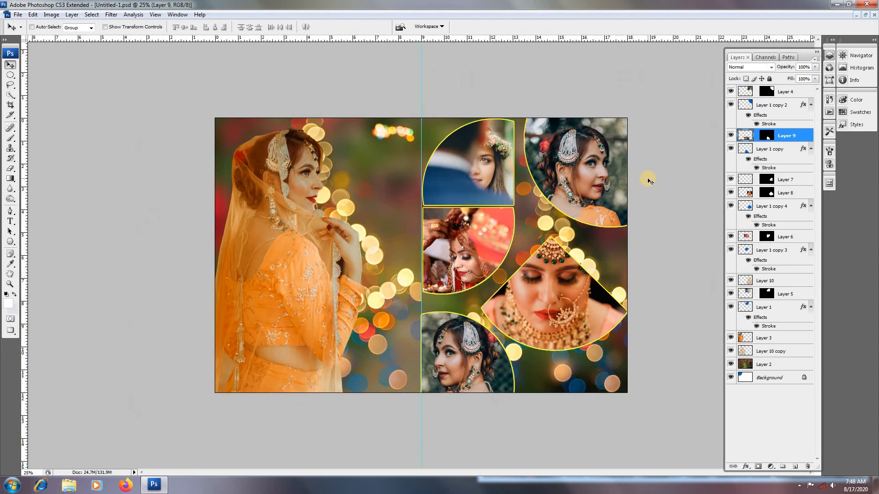
key(ctrl+Tab)
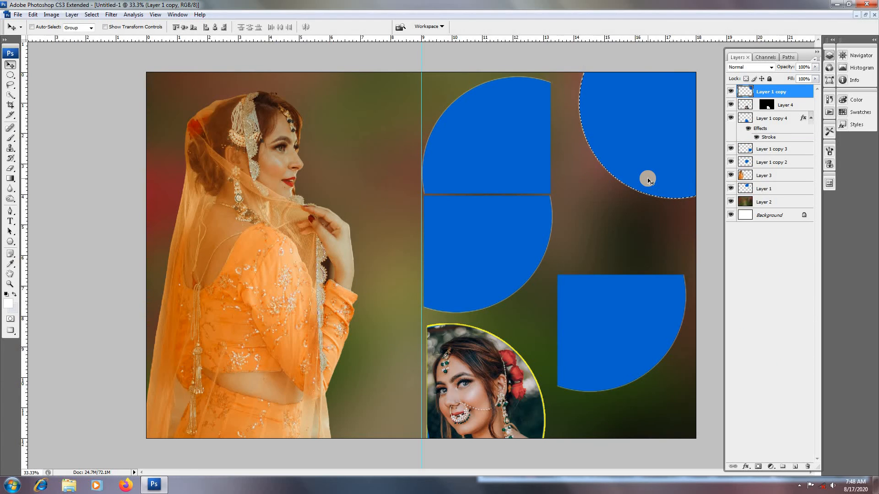
- Paste the wrt.jpg portrait into the top-right frame's outline, scaled to 22.6% and positioned so the face fills the frame
key(ctrl+shift+v)
key(ctrl+t)
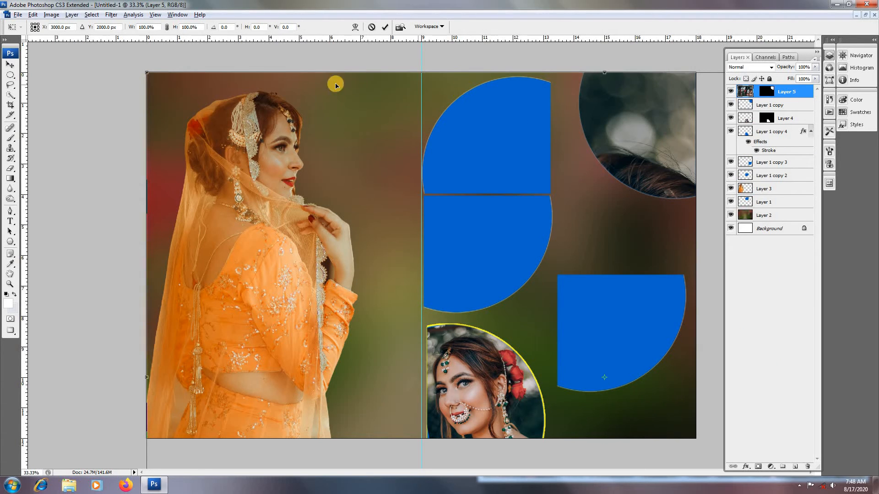
drag(147, 73, 402, 243)
drag(510, 347, 548, 92)
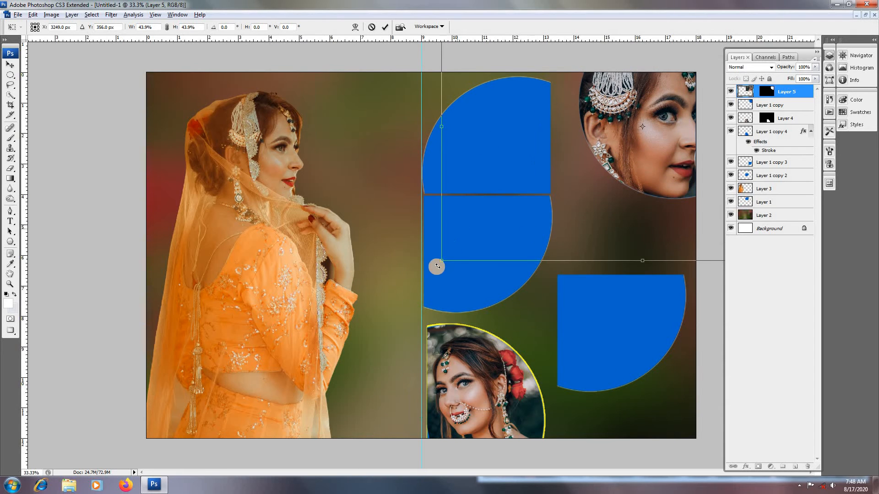
drag(442, 261, 508, 152)
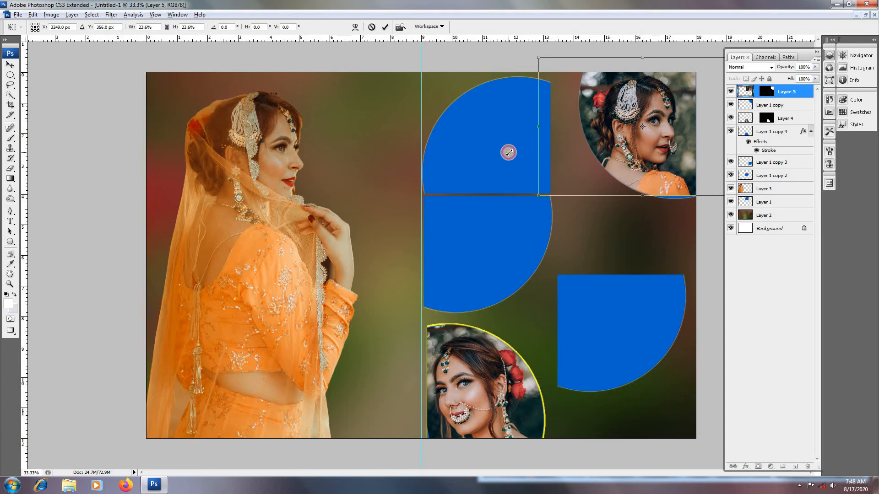
drag(630, 138, 632, 143)
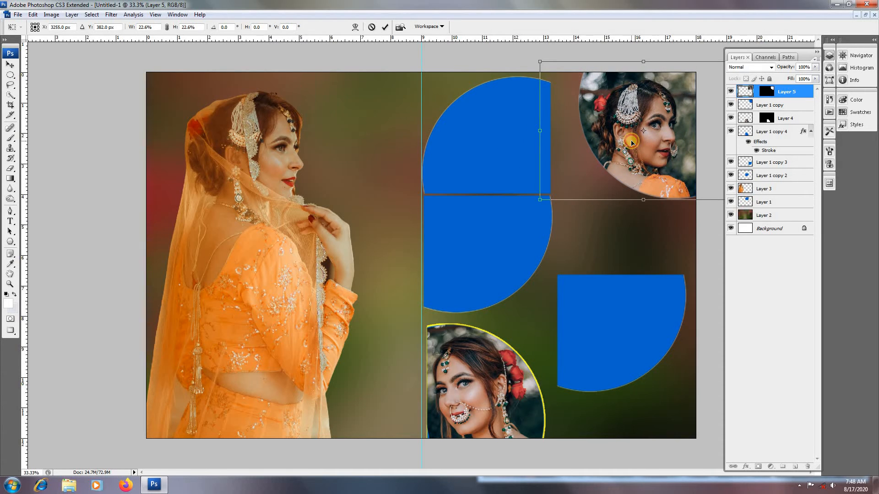
key(Return)
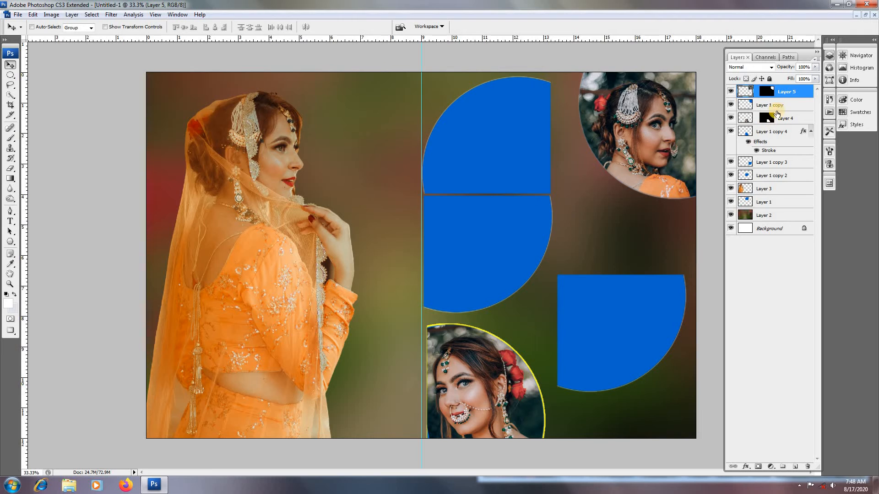
- Add a yellow (ffff00) 3 px outside stroke to the top-right frame's layer, Layer 1 copy
click(790, 105)
double_click(800, 106)
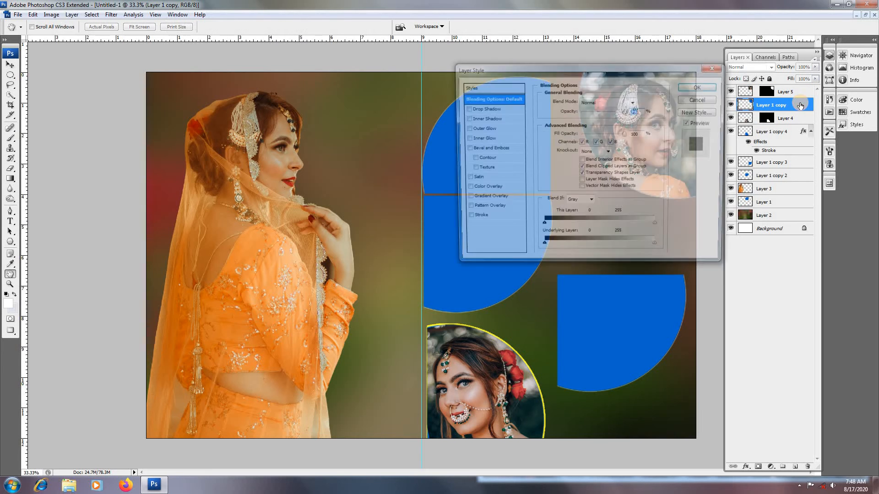
click(476, 219)
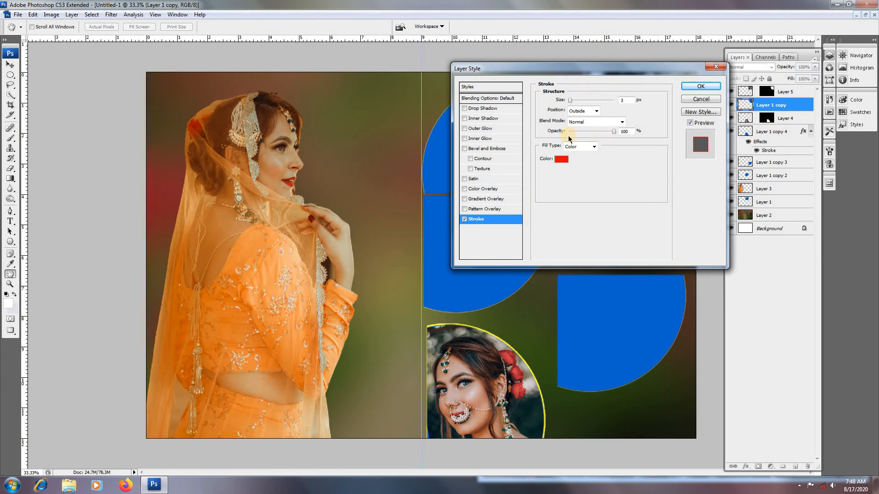
click(561, 159)
click(717, 180)
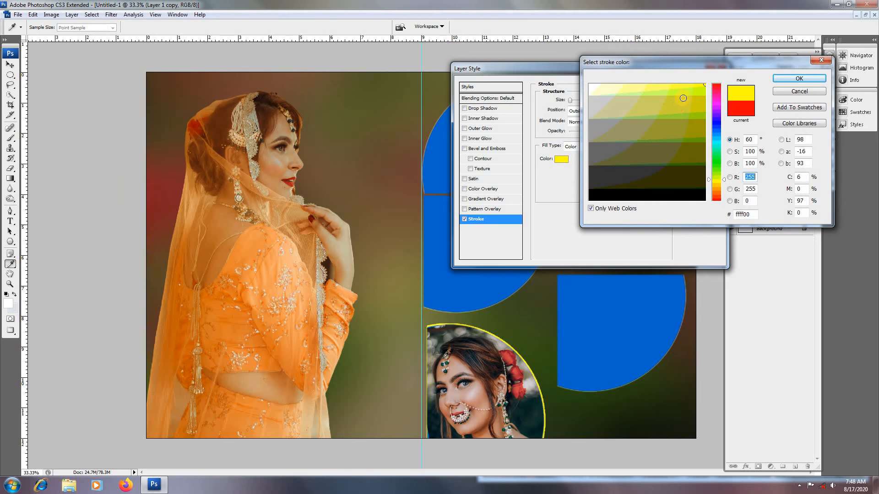
click(786, 80)
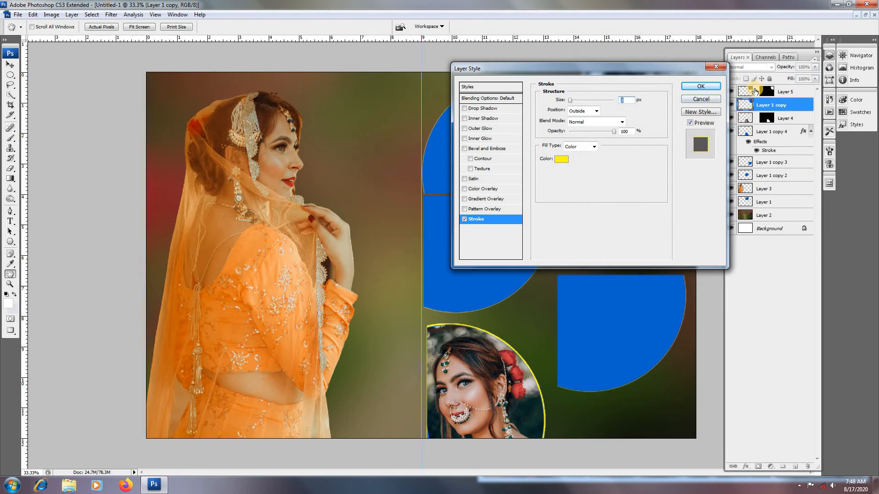
click(701, 86)
key(v)
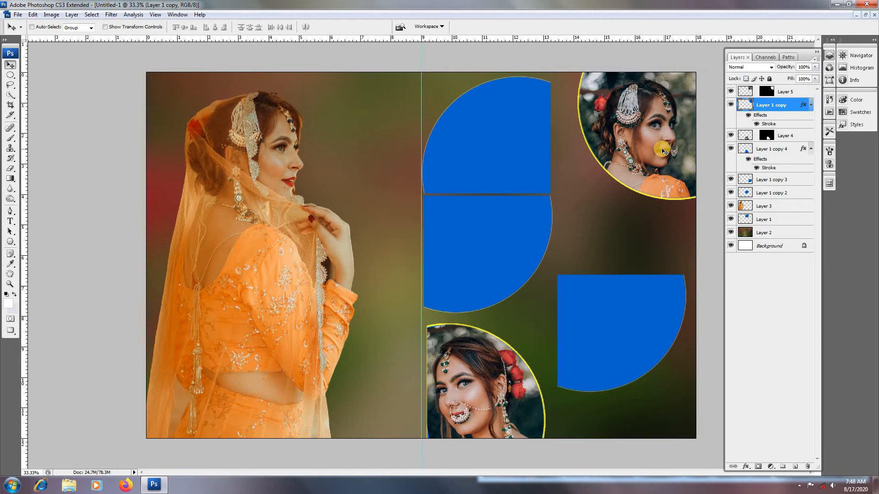
- Load the upper-middle blue frame (Layer 1) as a selection and copy the wer (2).jpg photo for the Untitled-1 layout
right_click(534, 139)
click(557, 145)
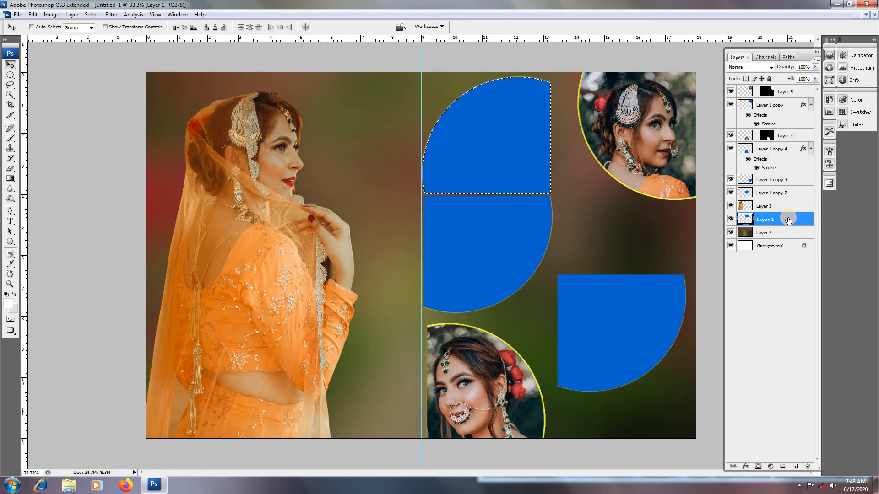
key(ctrl+Tab)
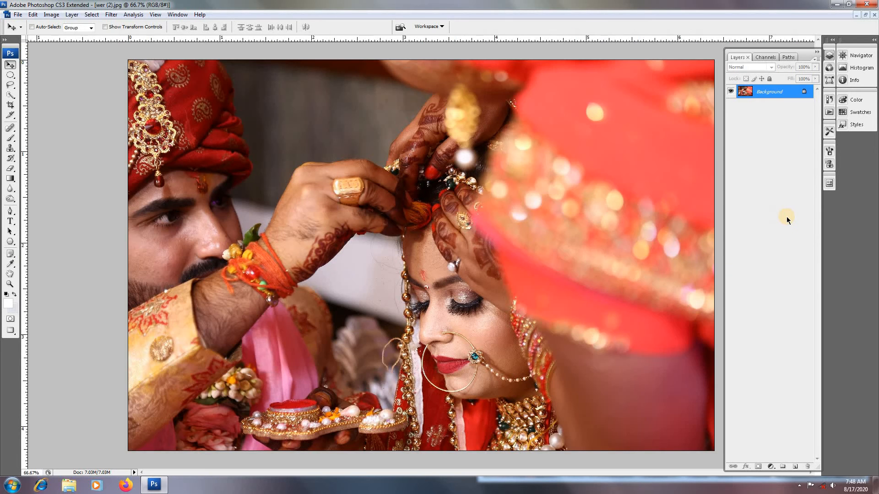
key(ctrl+Tab)
key(ctrl+Tab)
key(ctrl+Tab)
key(ctrl+Tab)
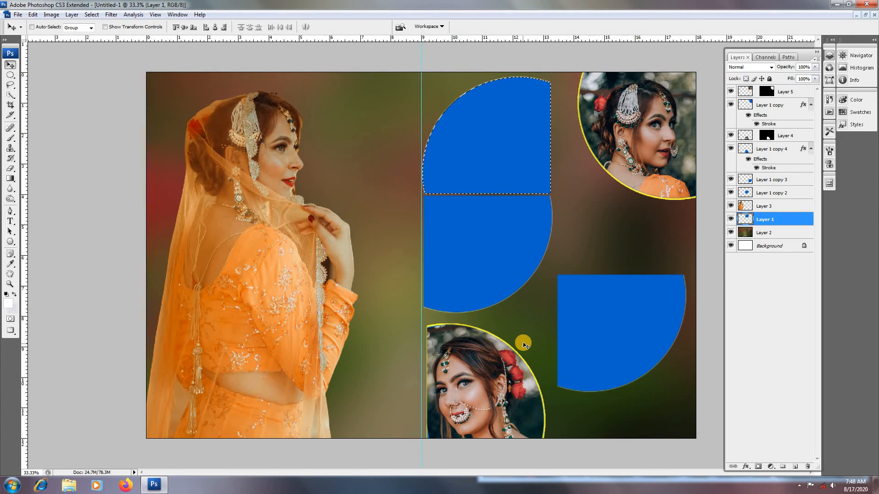
- Paste the wer (2).jpg photo into the Layer 1 frame's outline, scaled to 65% and positioned to show the bride's face
key(ctrl+shift+v)
key(ctrl+t)
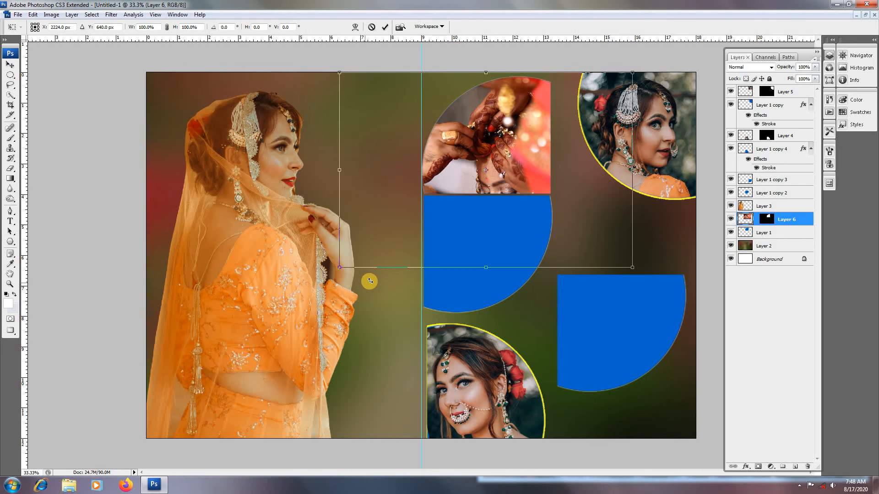
drag(340, 267, 412, 219)
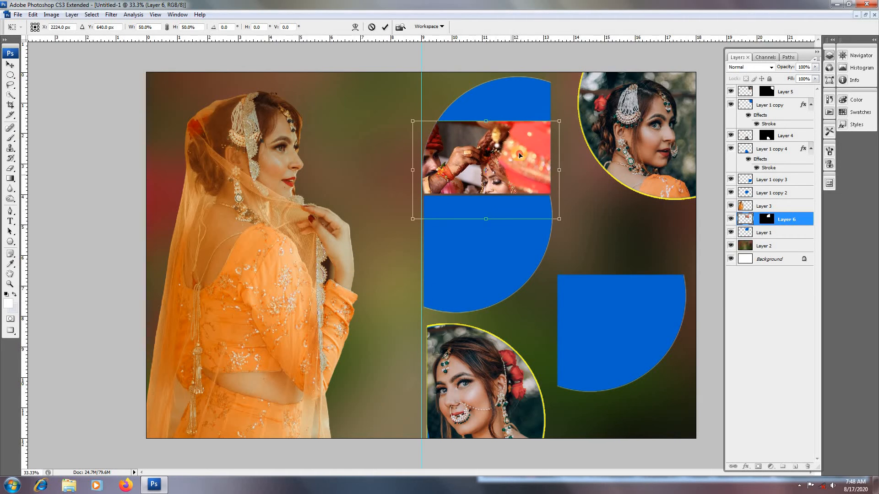
mouse_move(520, 155)
mouse_down()
mouse_move(516, 115)
mouse_move(512, 150)
mouse_up()
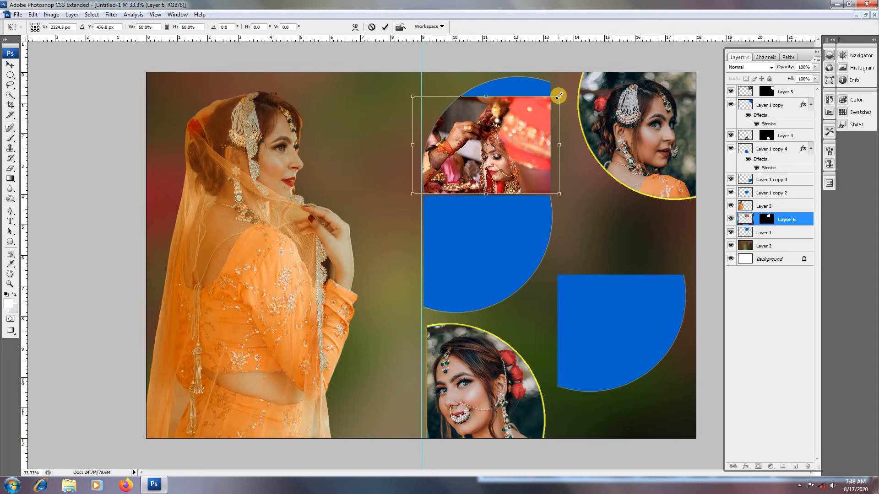
drag(559, 96, 588, 51)
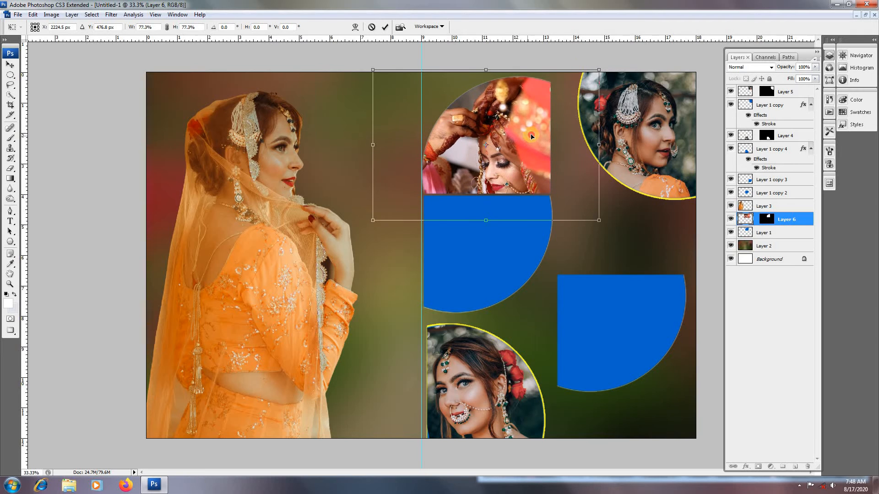
mouse_move(528, 136)
mouse_down()
mouse_move(534, 127)
mouse_move(539, 137)
mouse_up()
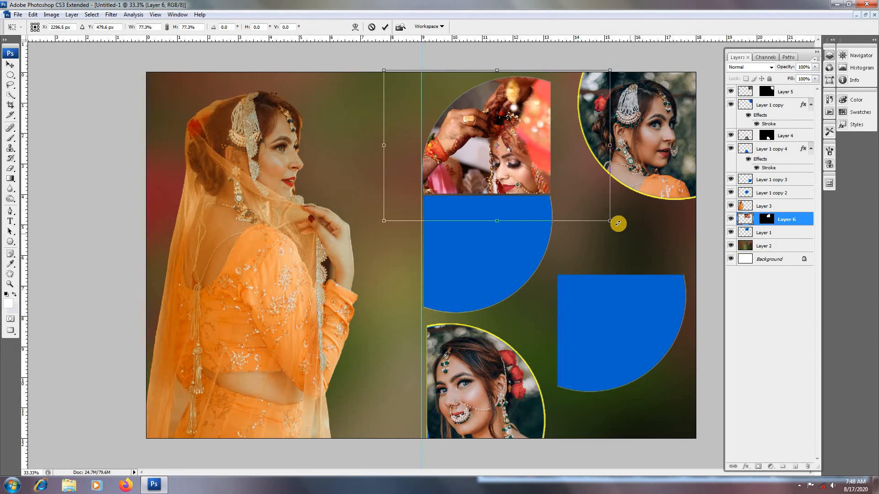
drag(610, 220, 587, 205)
drag(525, 170, 533, 172)
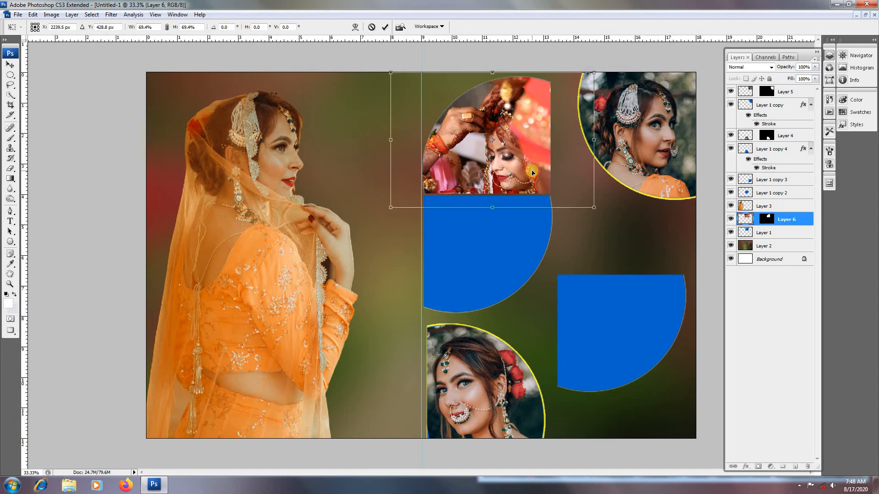
drag(594, 204, 595, 196)
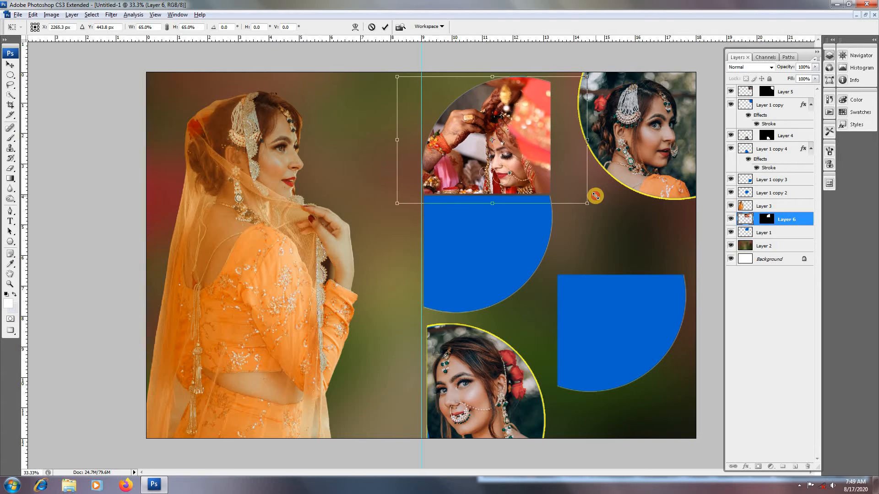
key(Return)
- Load the Layer 1 copy 2 frame's outline as a selection and copy the whole wert.jpg photo from the class 24 folder
ctrl+click(506, 248)
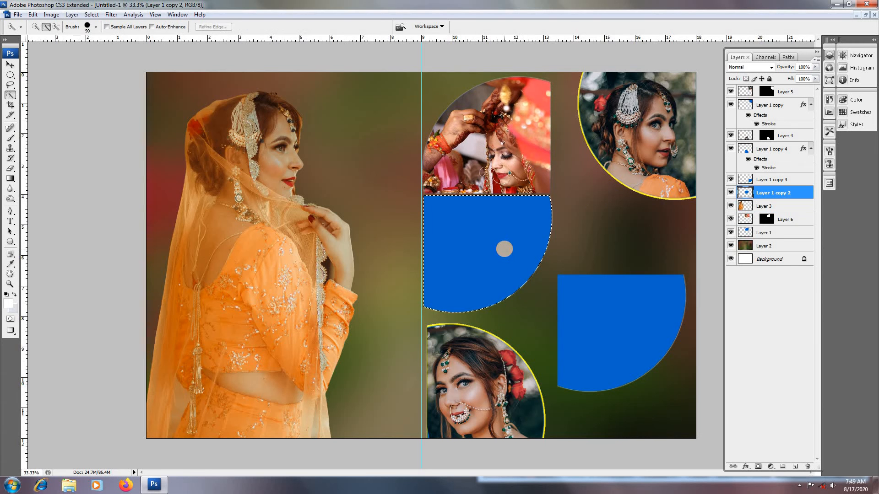
key(ctrl+o)
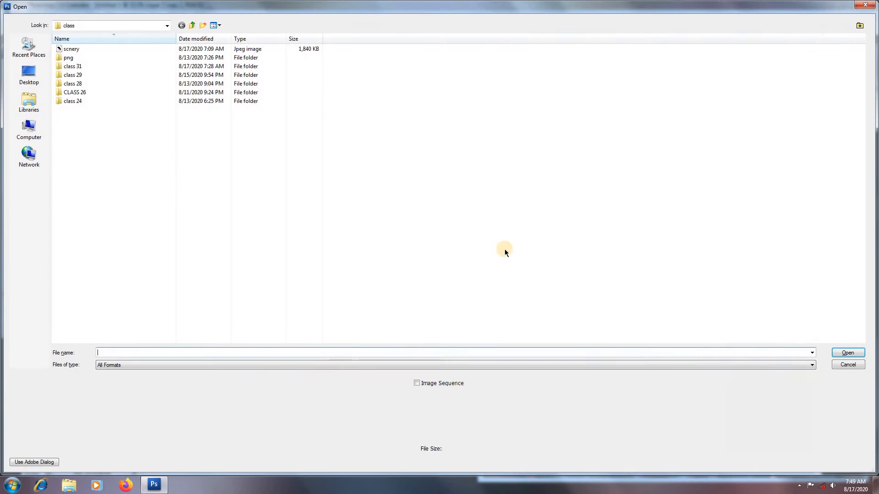
double_click(109, 101)
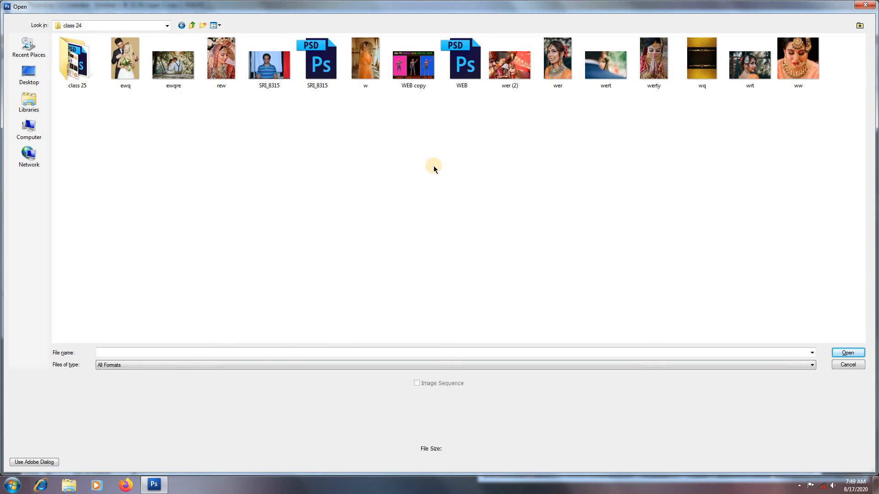
double_click(619, 69)
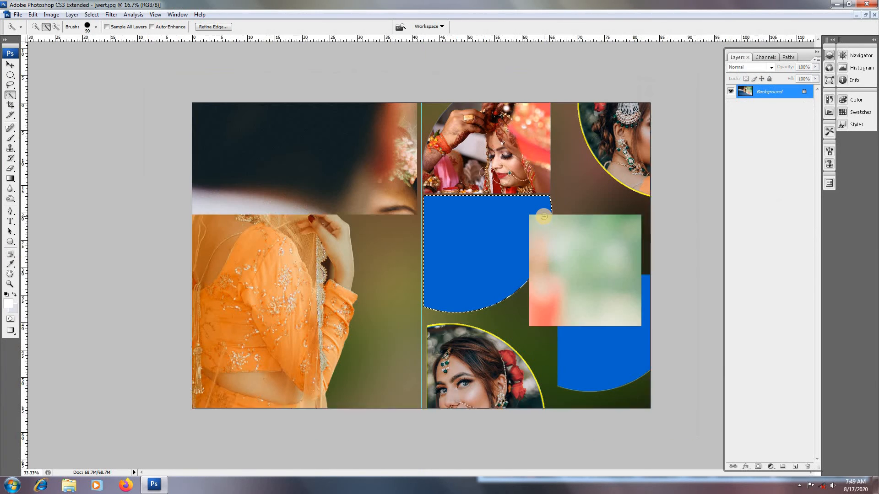
key(ctrl+a)
key(ctrl+c)
key(ctrl+w)
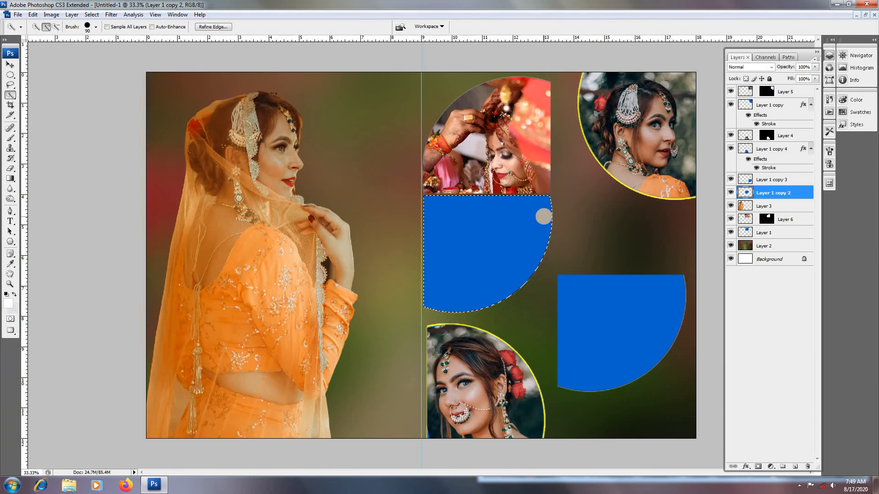
- Paste the wert.jpg photo into the Layer 1 copy 2 frame's outline, scaled to 23% with the woman's face inside the frame
key(ctrl+shift+v)
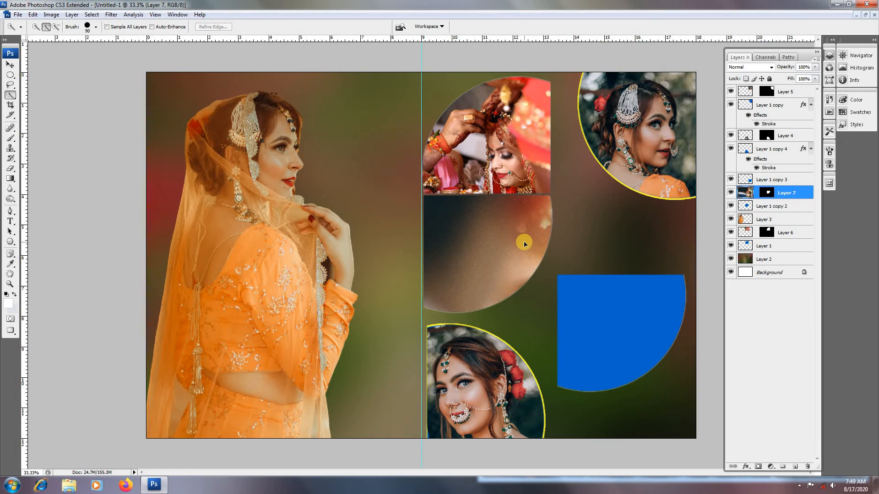
key(ctrl+t)
drag(145, 73, 413, 251)
drag(504, 240, 395, 127)
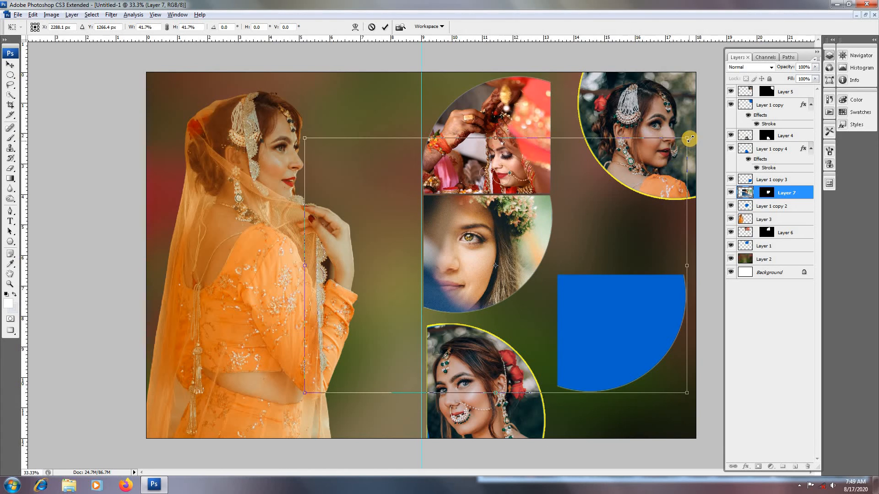
drag(687, 138, 611, 199)
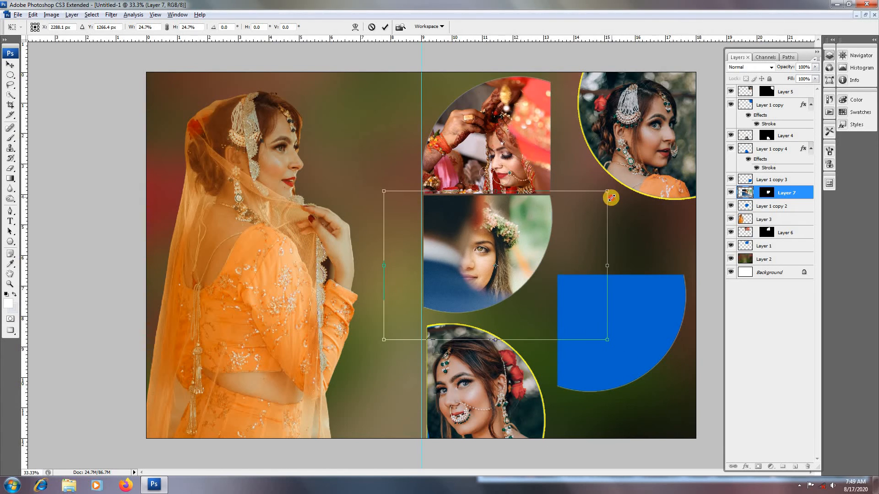
drag(545, 233, 556, 222)
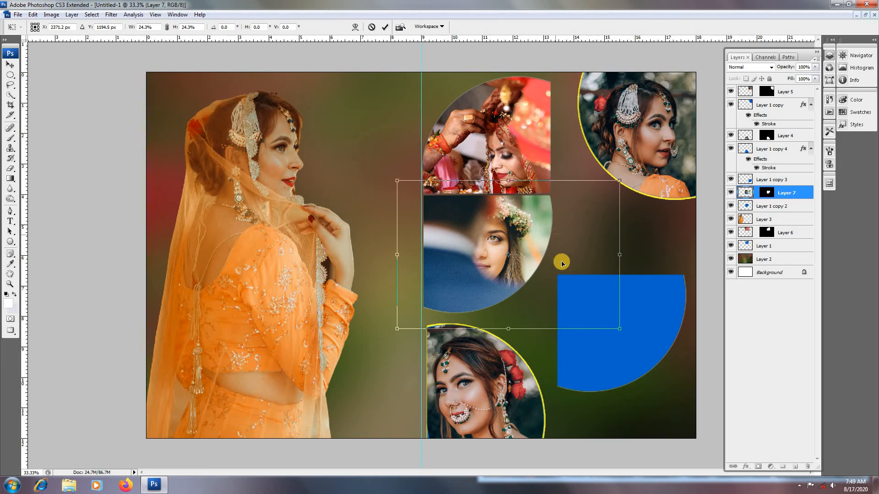
mouse_move(618, 329)
mouse_down()
mouse_move(610, 315)
mouse_move(611, 324)
mouse_up()
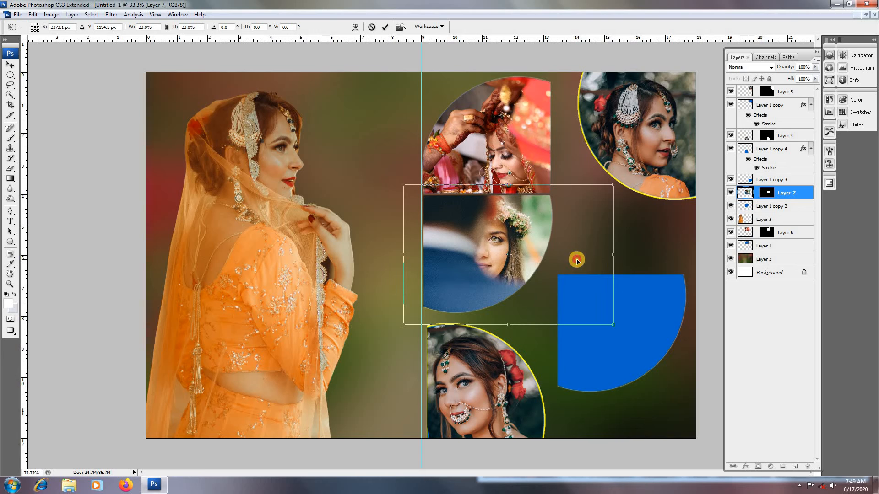
drag(576, 261, 577, 261)
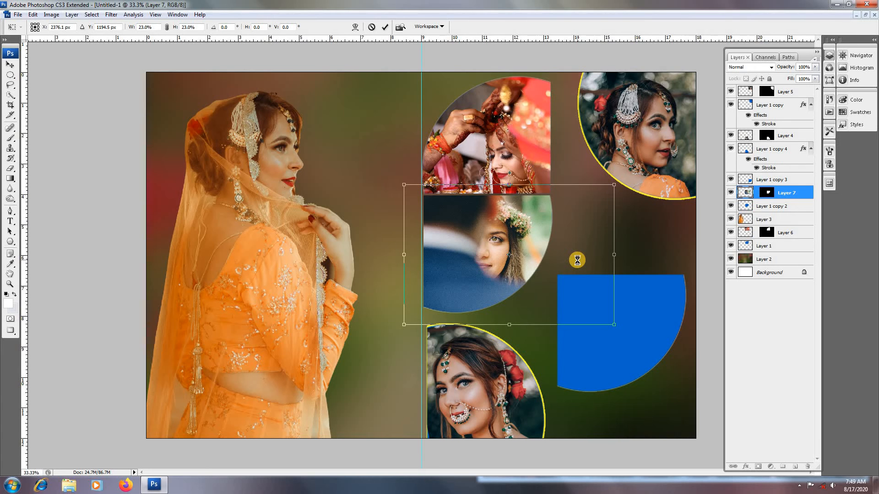
- Add a 3 px outside stroke in yellow (ffff00) to the Layer 1 copy 2 frame
double_click(798, 207)
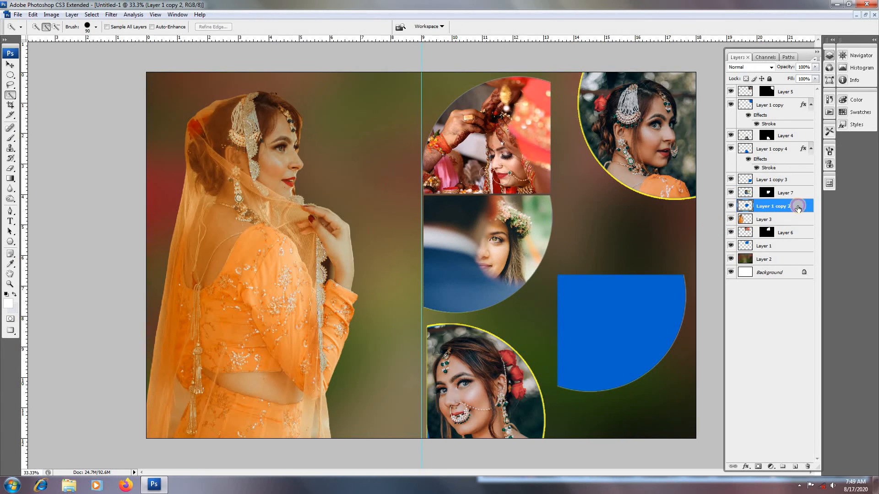
click(476, 219)
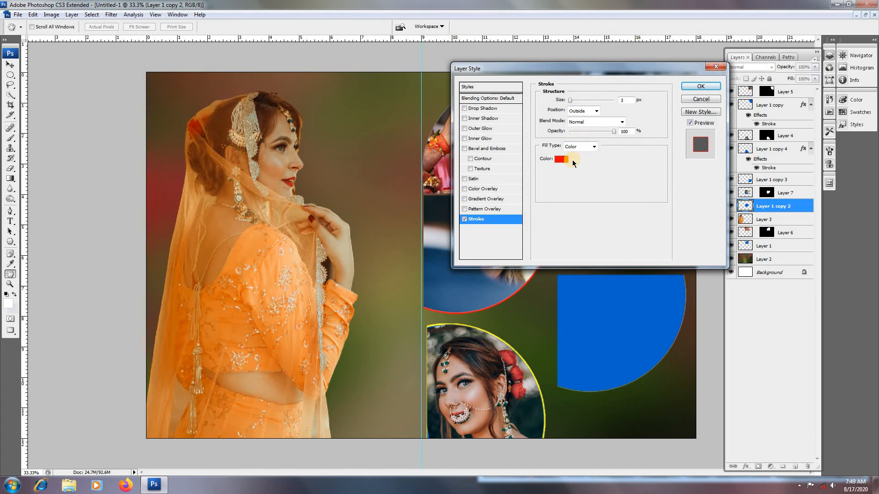
click(561, 158)
click(715, 185)
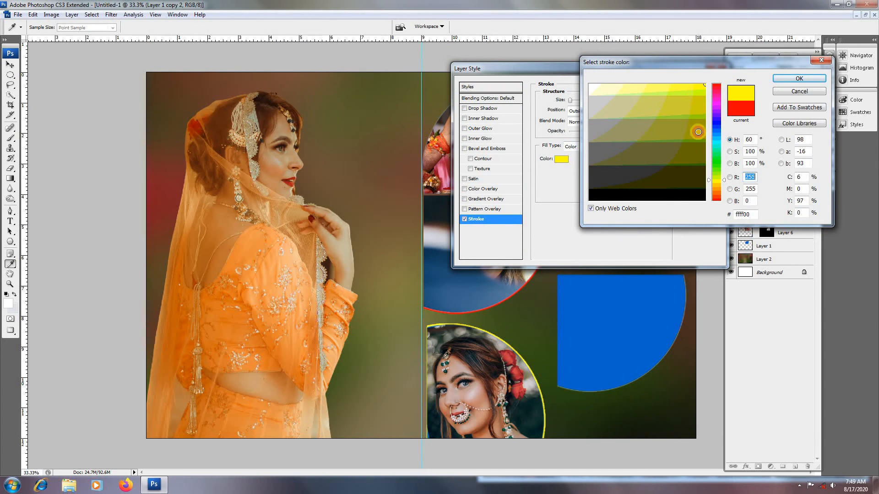
click(696, 131)
click(786, 78)
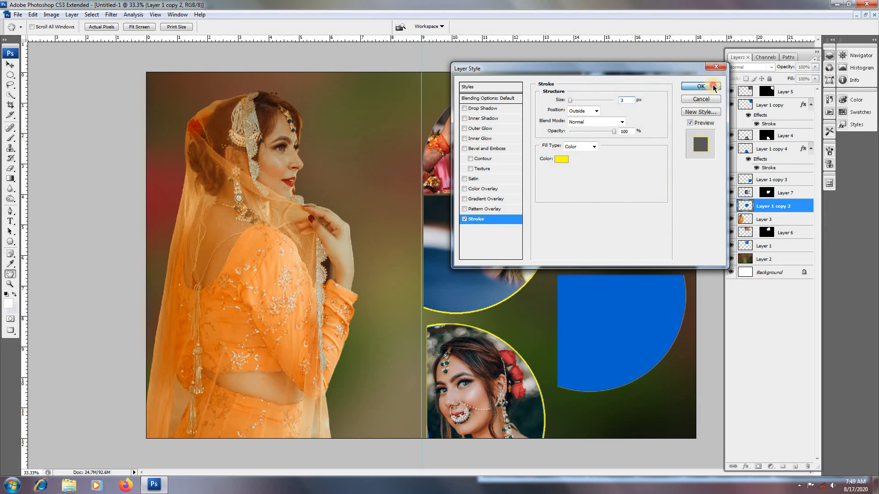
click(714, 88)
- Copy the yellow stroke style from Layer 1 copy 2 and paste it onto the Layer 1 frame
key(w)
right_click(796, 217)
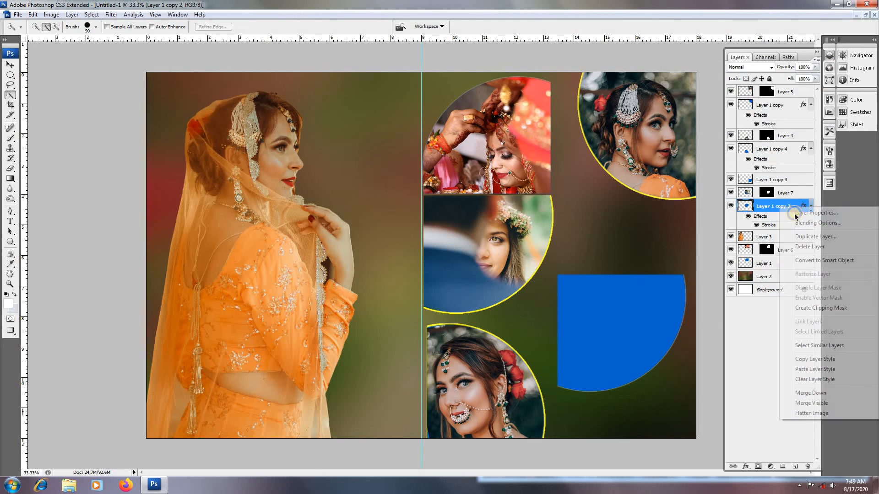
click(819, 360)
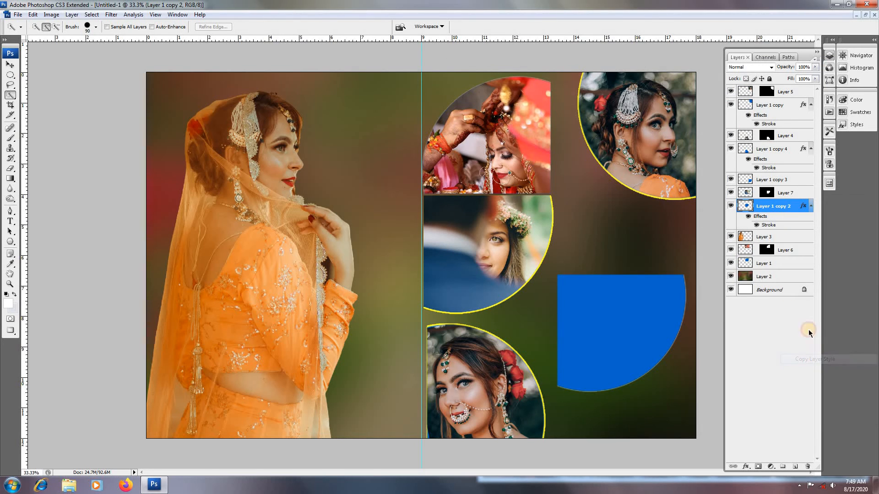
key(v)
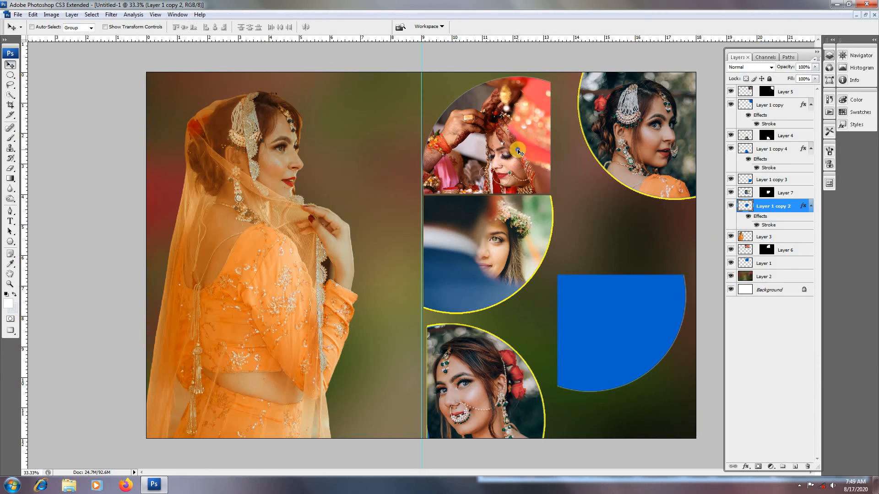
right_click(514, 147)
click(531, 155)
right_click(790, 266)
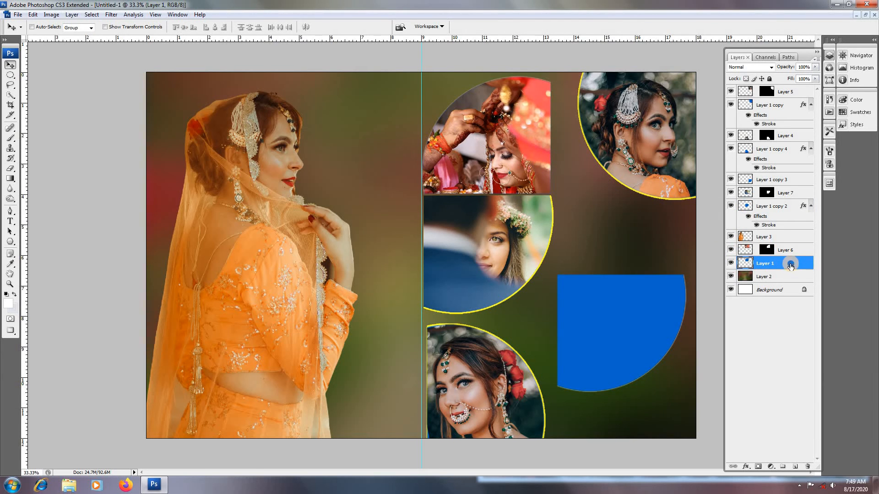
click(812, 213)
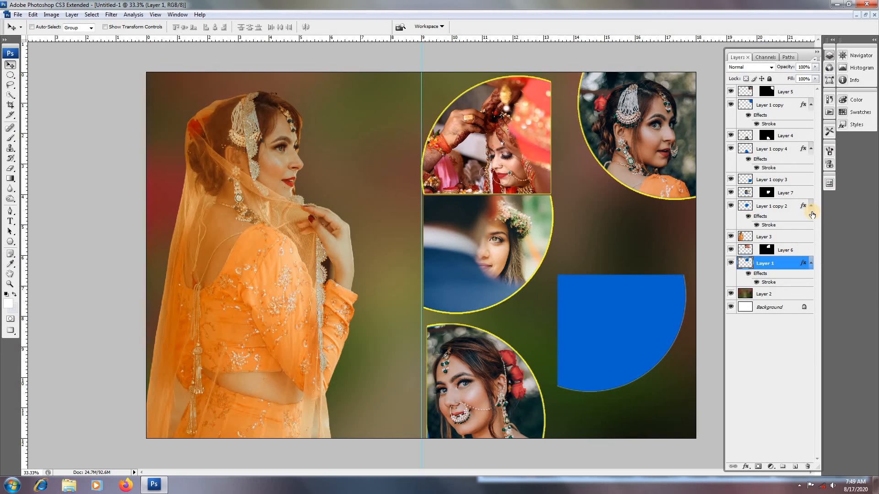
click(587, 234)
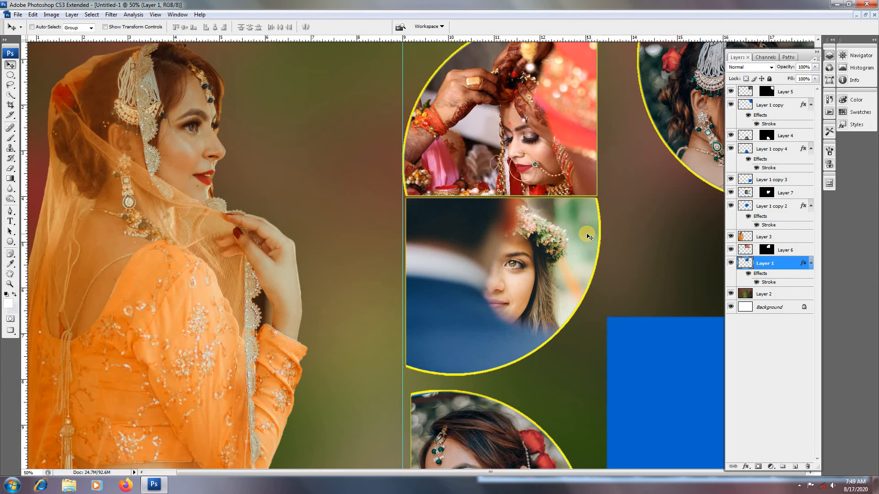
alt+click(587, 234)
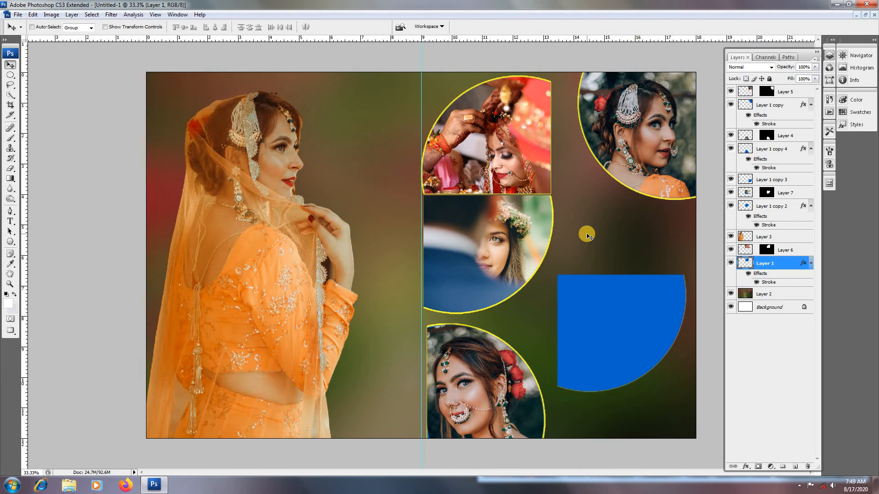
- Copy the whole ww.jpg photo and select the remaining blue frame, Layer 1 copy 3, in the Untitled-1 layout
right_click(596, 297)
click(619, 300)
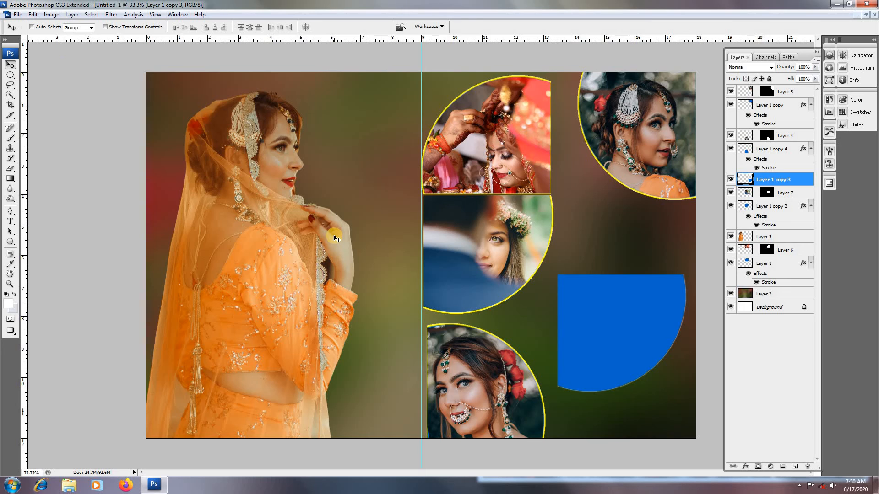
key(ctrl+Tab)
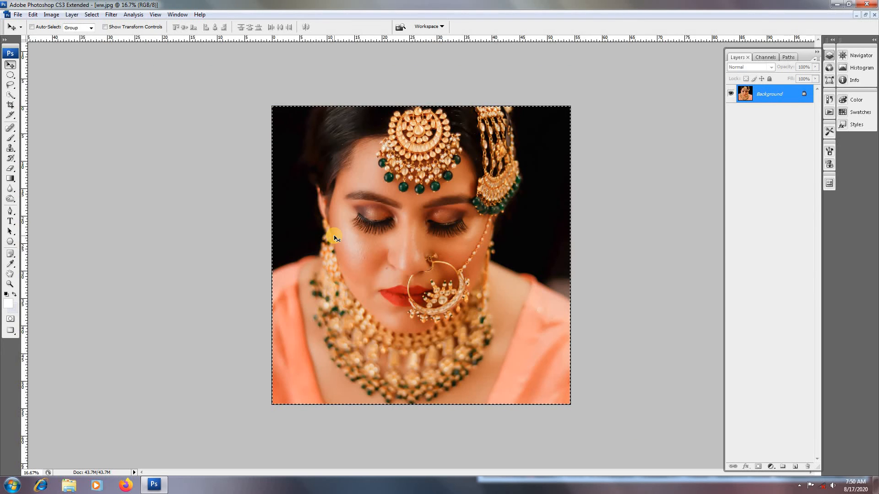
key(ctrl+Tab)
right_click(618, 356)
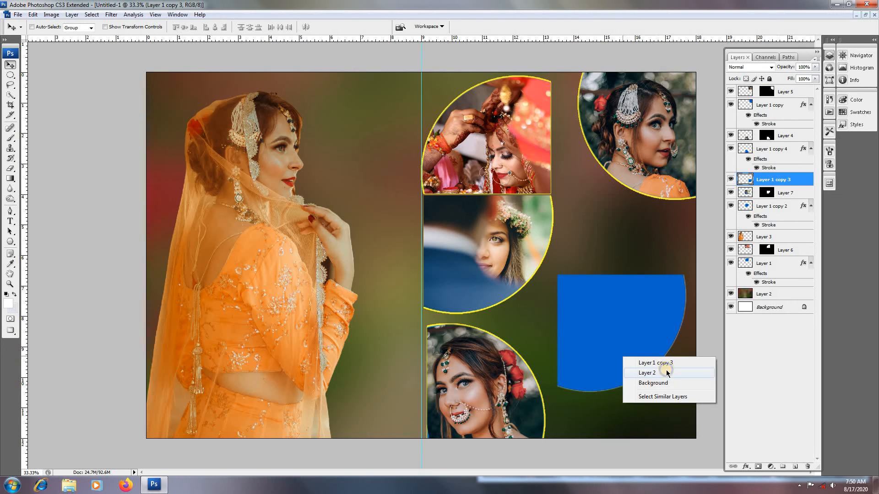
click(666, 364)
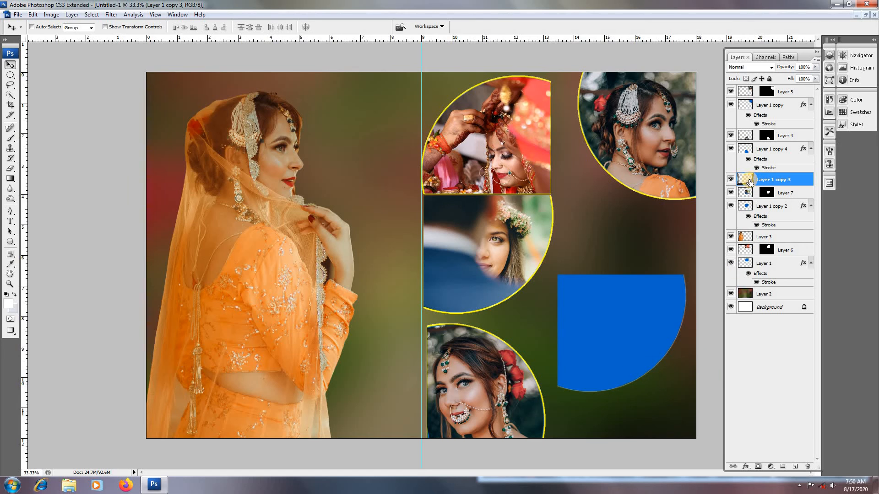
- Try pasting the ww.jpg photo into the Layer 1 copy 3 frame's outline at 29.8% scale, and undo the paste
ctrl+click(745, 179)
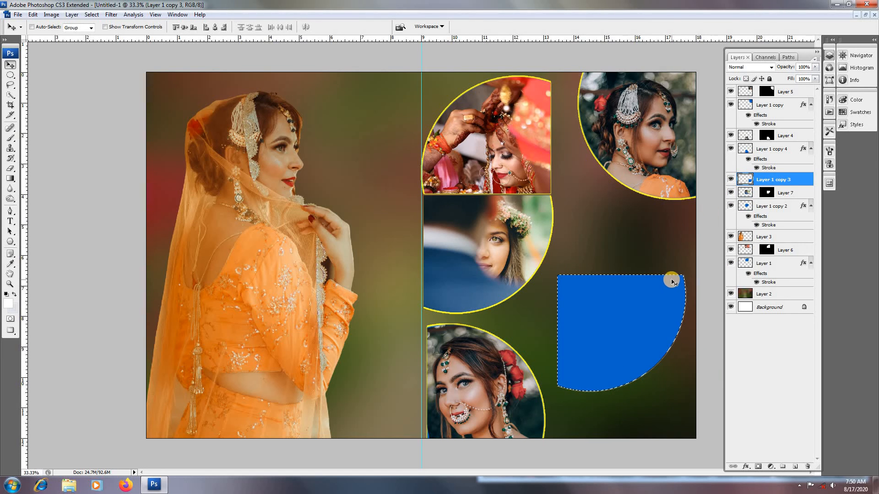
key(ctrl+shift+v)
key(ctrl+t)
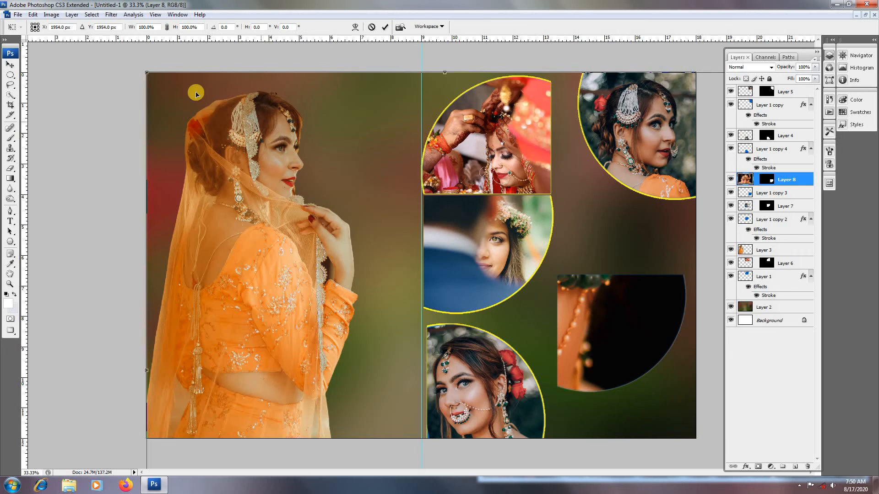
drag(151, 73, 356, 281)
drag(413, 311, 592, 284)
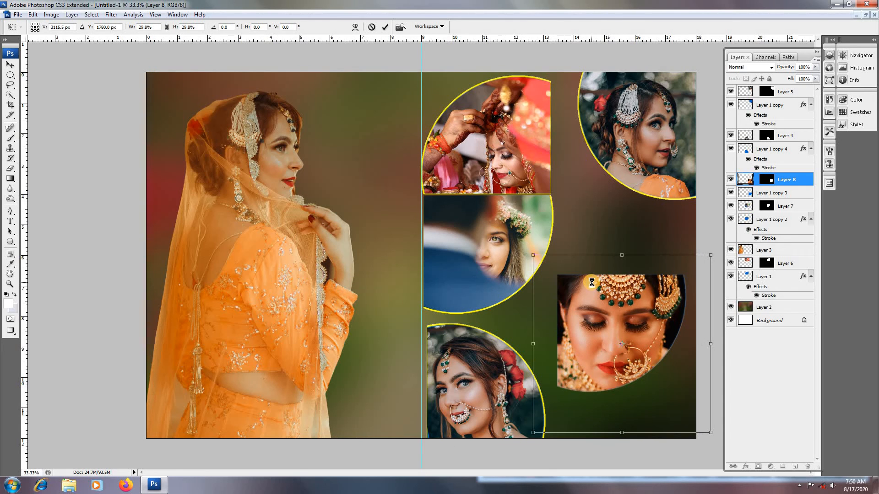
key(Return)
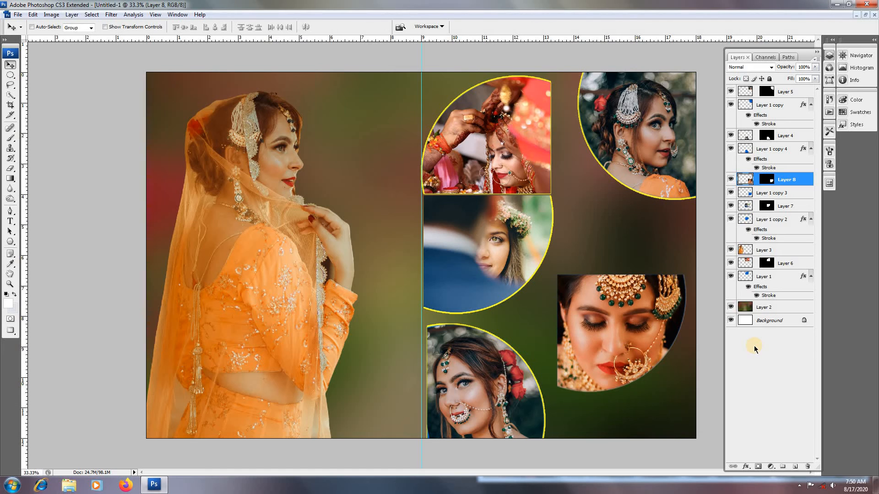
key(ctrl+alt+z)
key(ctrl+alt+z)
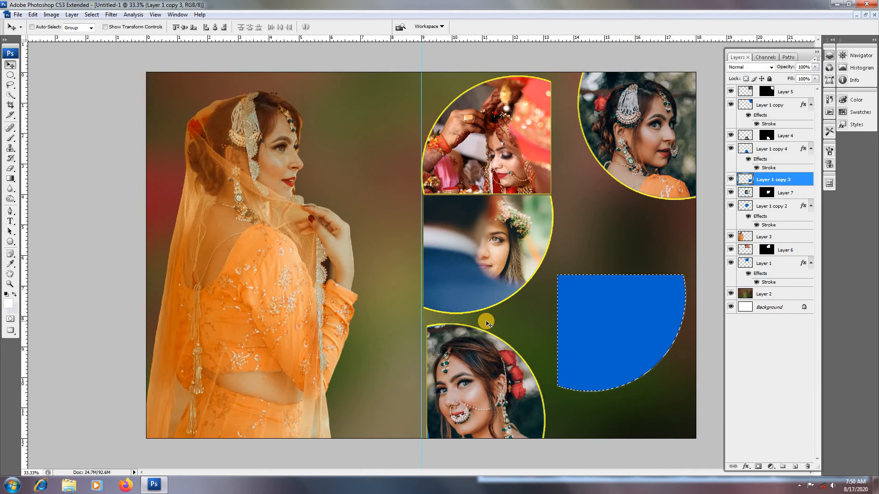
- Rotate the blue Layer 1 copy 3 frame about 44° and enlarge it to about 116%, with its corner pointing up beside the neighbouring frames
key(ctrl+t)
drag(514, 304, 533, 209)
drag(641, 308, 617, 304)
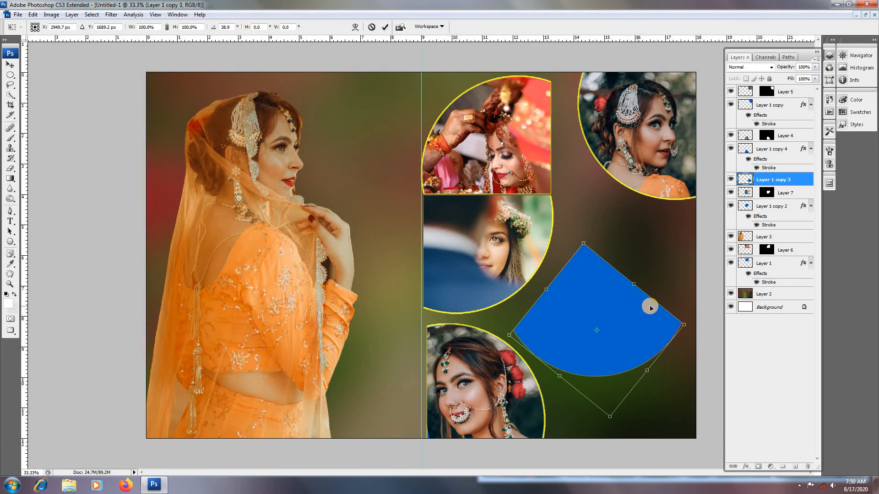
drag(687, 325, 699, 331)
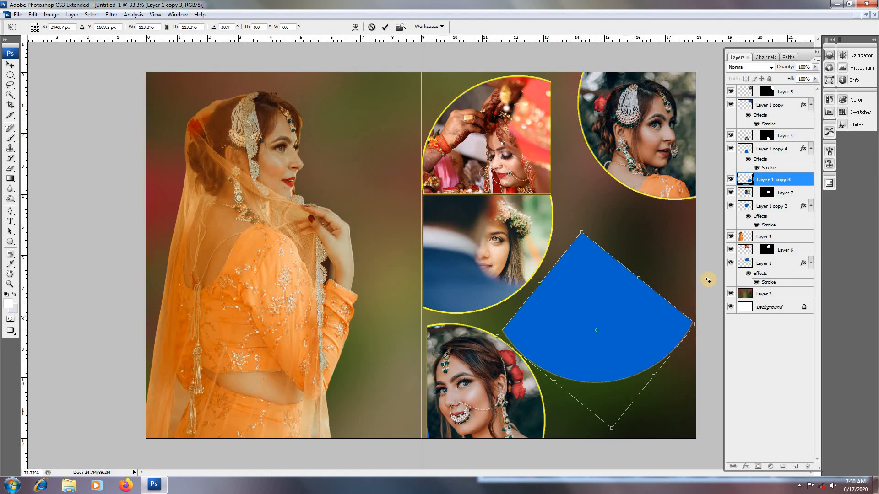
drag(708, 279, 708, 287)
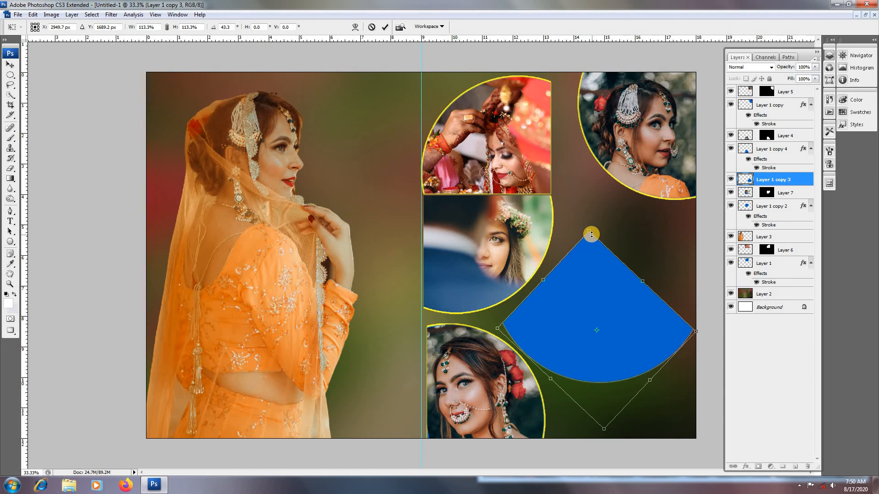
drag(589, 233, 590, 225)
mouse_move(716, 323)
mouse_down()
mouse_move(663, 339)
mouse_move(704, 326)
mouse_up()
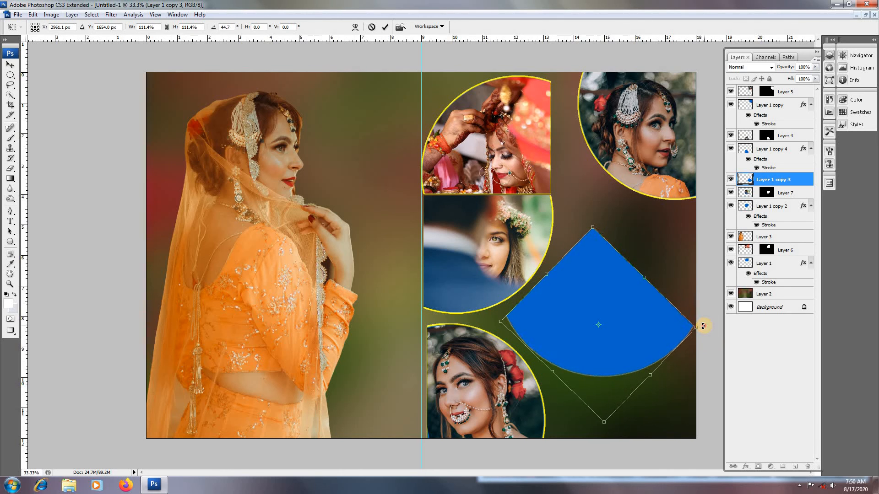
drag(636, 338, 637, 340)
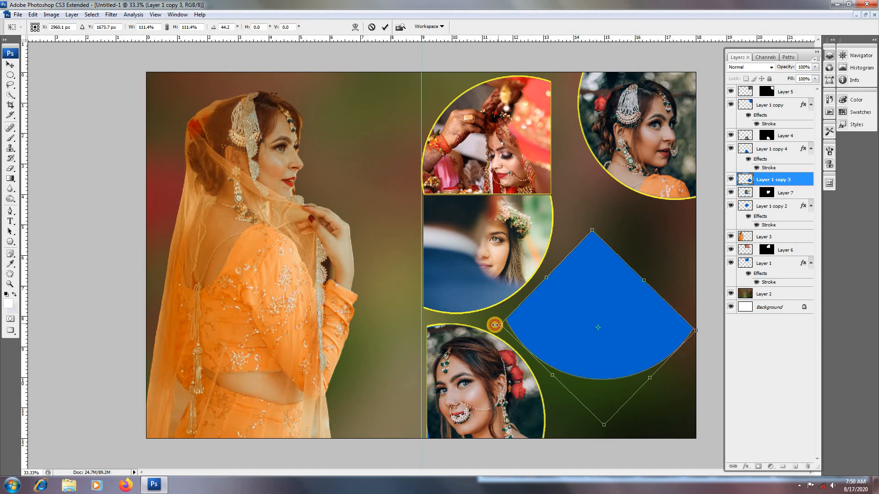
drag(495, 325, 487, 324)
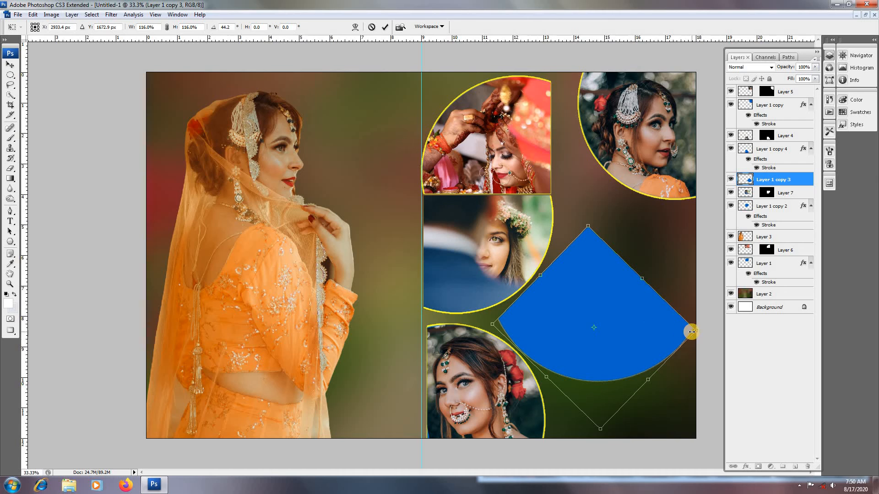
drag(648, 380, 653, 382)
key(Return)
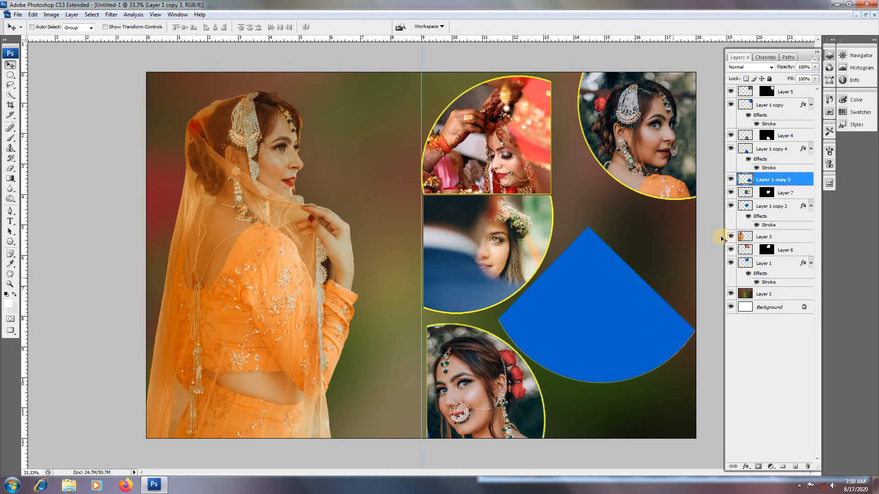
- Paste the ww.jpg photo into the rotated Layer 1 copy 3 frame's outline, scaled down and positioned to show the bride's face and jewellery
ctrl+click(748, 181)
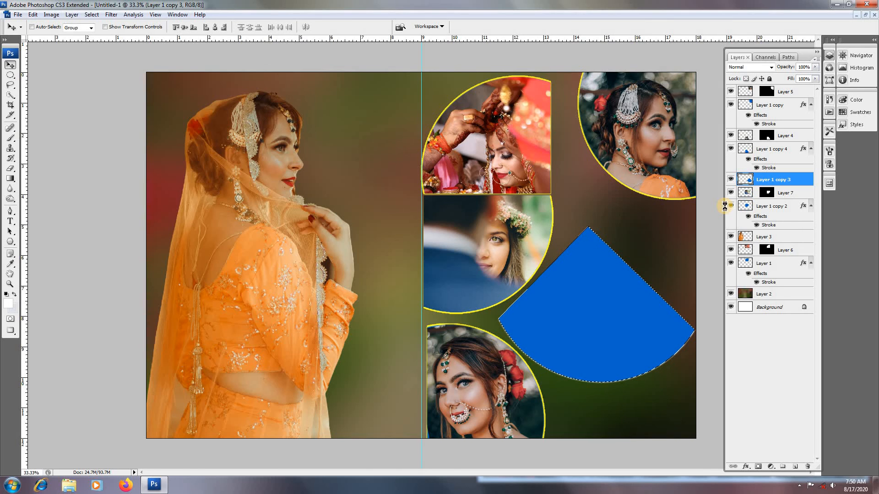
key(ctrl+shift+v)
key(ctrl+t)
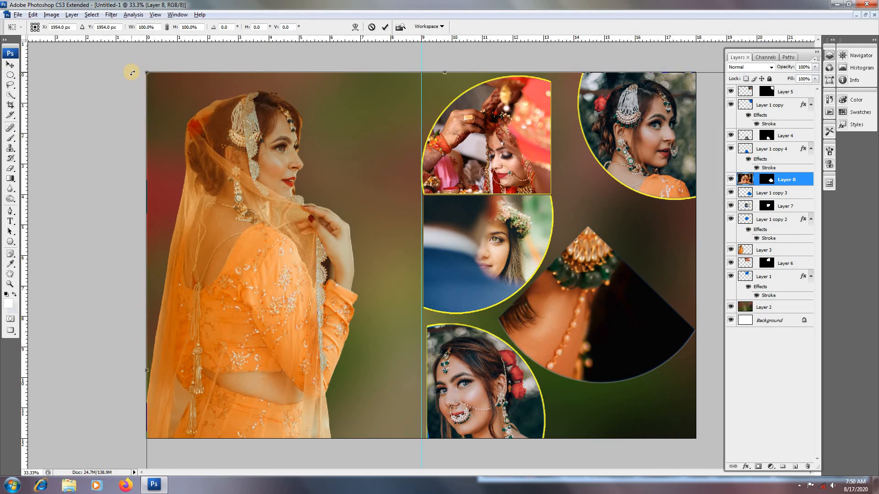
drag(147, 71, 323, 257)
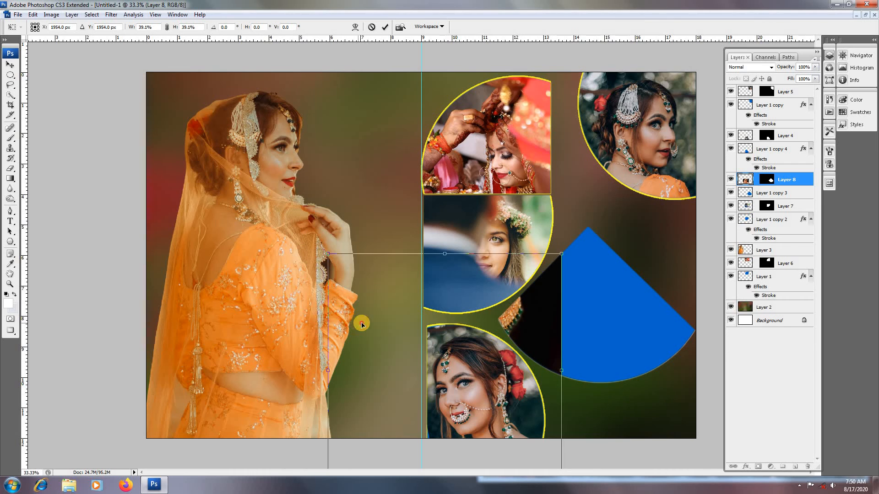
drag(361, 324, 517, 277)
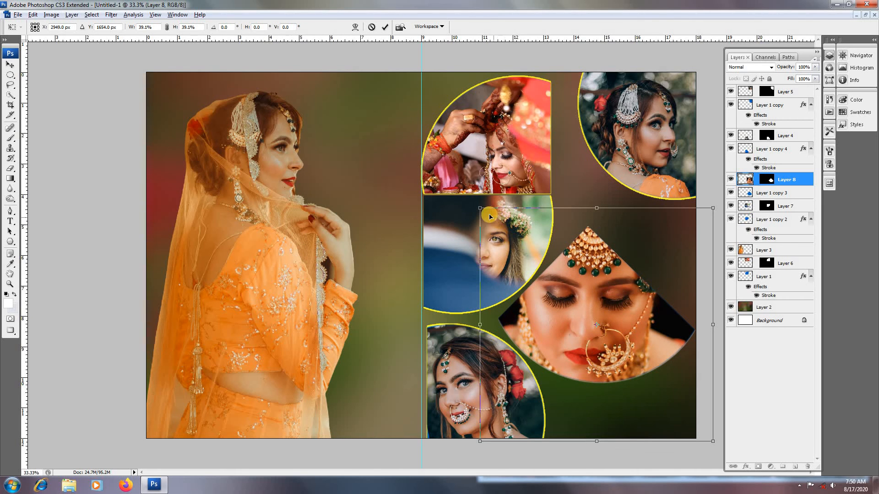
drag(480, 209, 520, 247)
drag(567, 297, 557, 296)
drag(665, 246, 693, 218)
drag(635, 284, 646, 289)
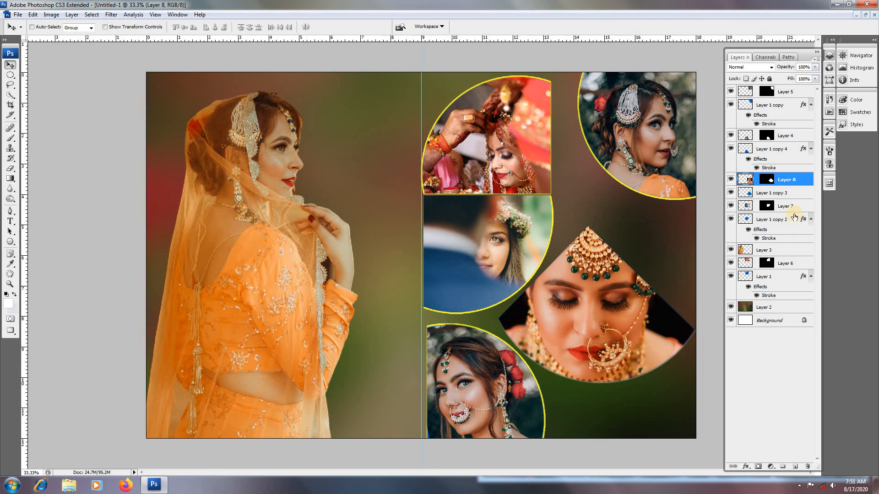
- Add a 3 px outside stroke in yellow (ffff00) to the Layer 8 photo of the bride's face and jewellery
double_click(805, 180)
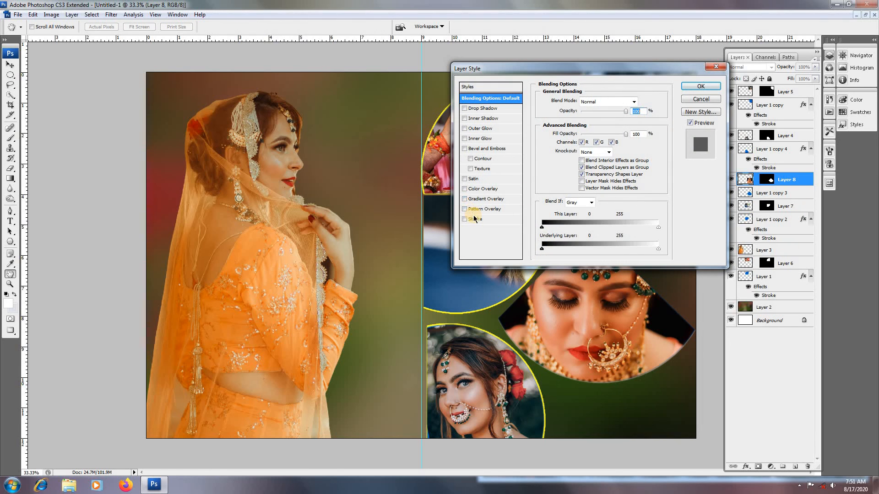
click(475, 220)
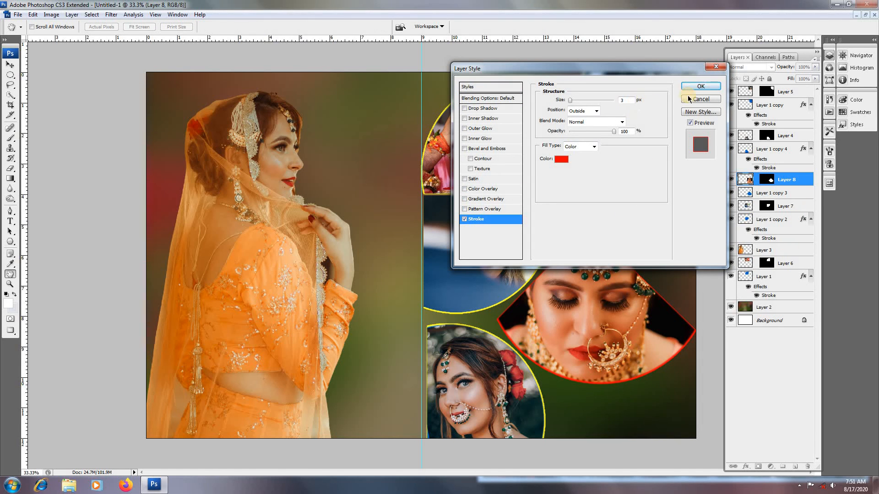
click(561, 159)
click(720, 185)
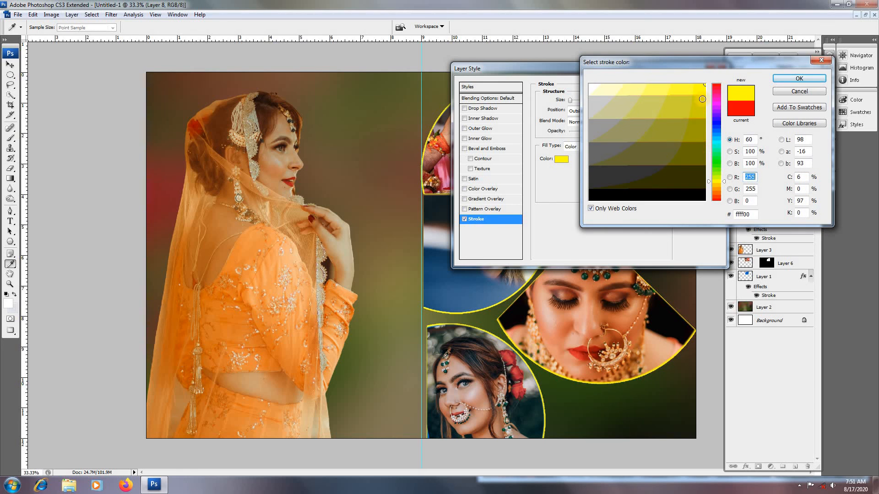
click(797, 79)
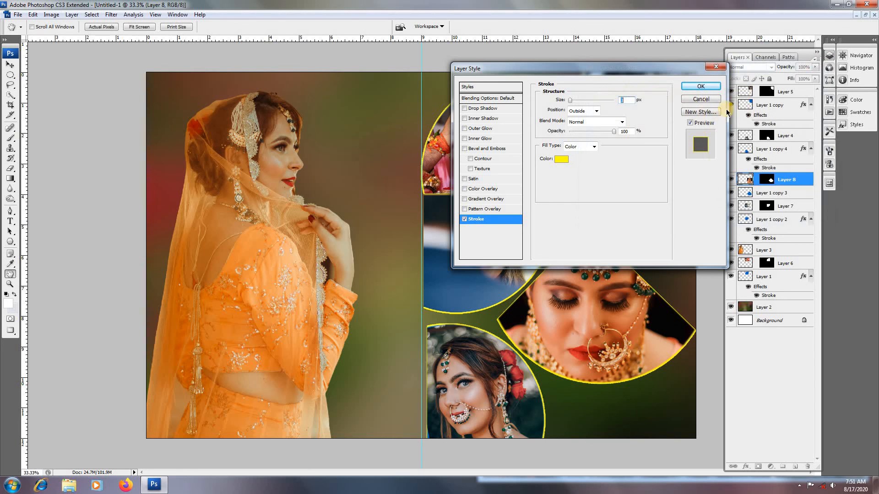
click(700, 86)
key(ctrl+plus)
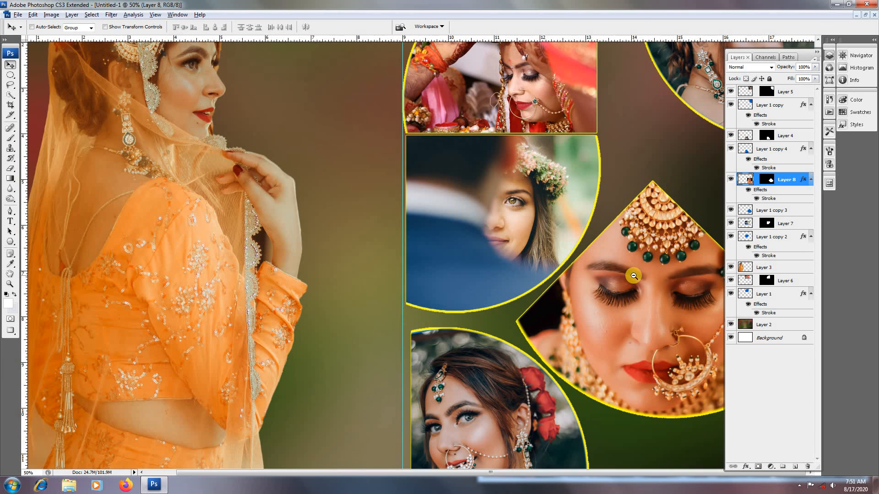
key(ctrl+minus)
key(ctrl+minus)
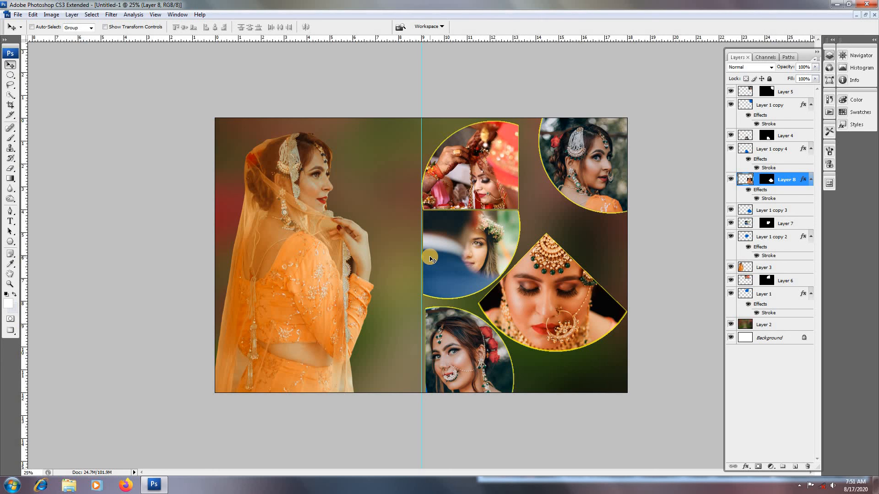
- Open the bokeh lights PNG from the bokehs folder inside PNGS in 3 FOLDER on drive D
click(16, 15)
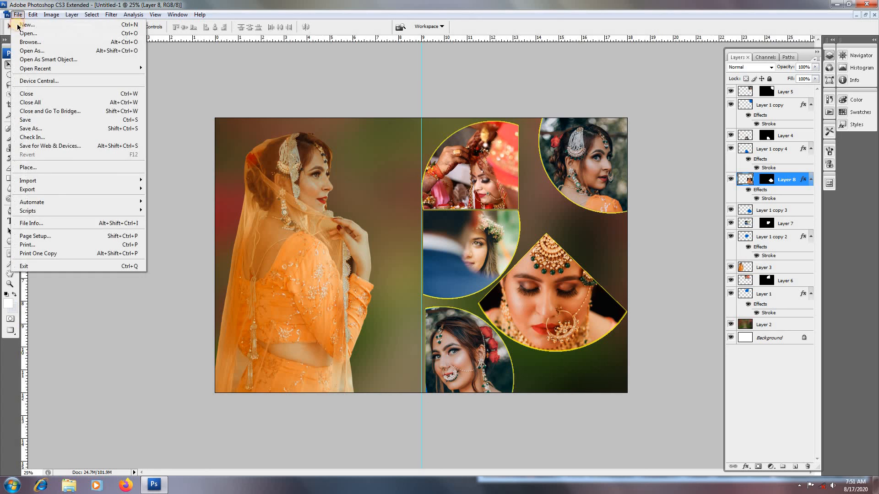
click(19, 31)
click(32, 120)
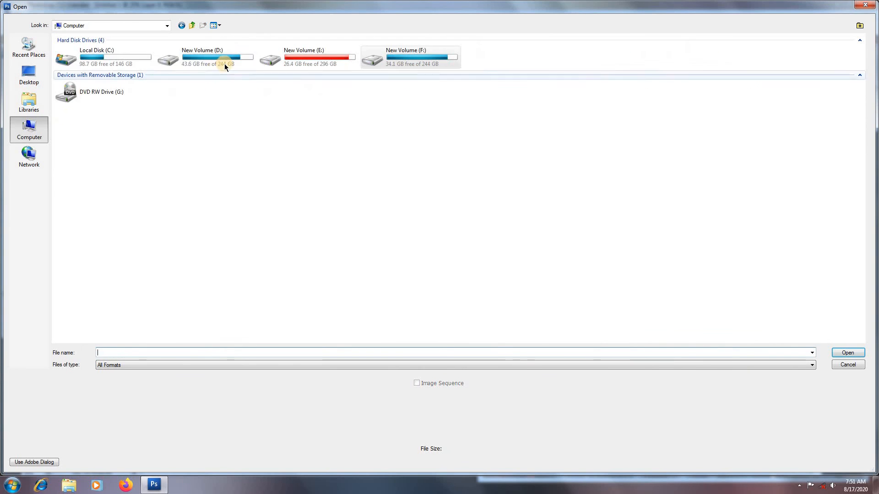
double_click(223, 60)
double_click(168, 87)
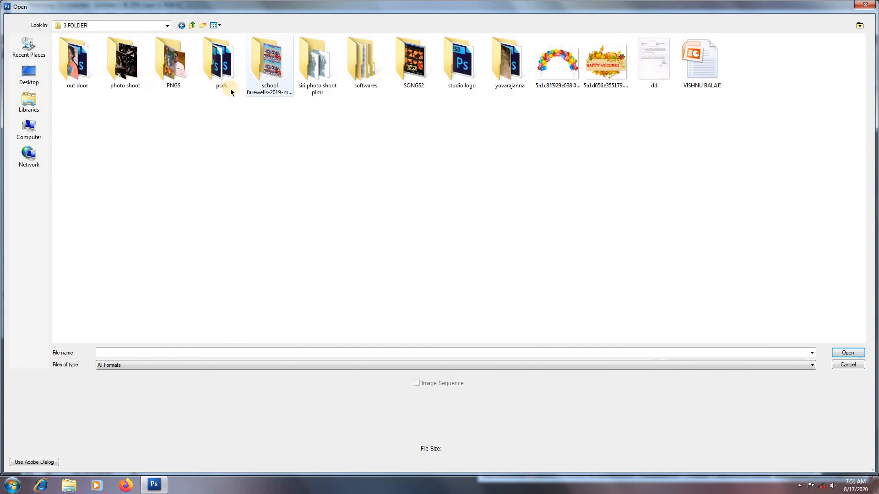
double_click(173, 74)
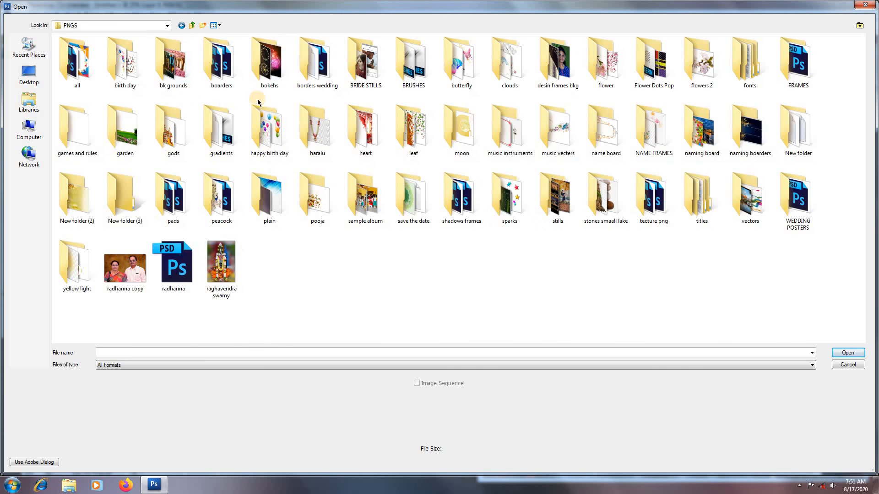
double_click(269, 61)
click(101, 86)
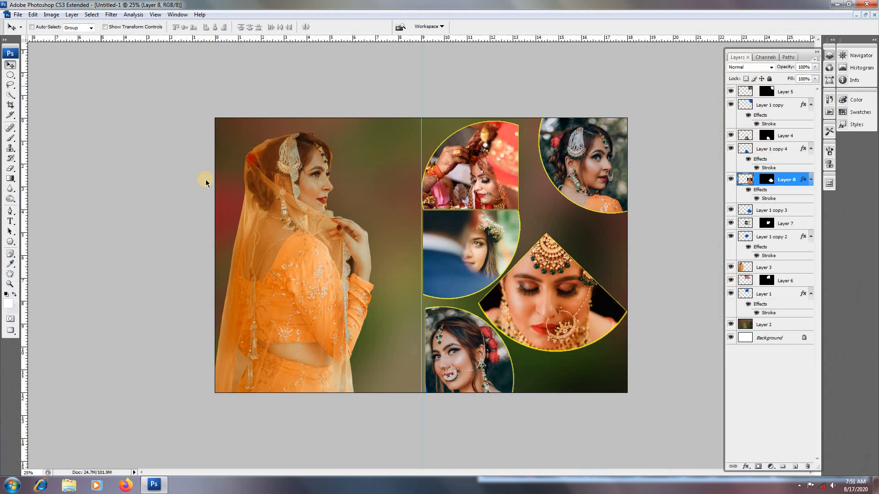
- Cut the entire bokeh image, close its file and paste the lights into the Untitled-1 layout
key(ctrl+a)
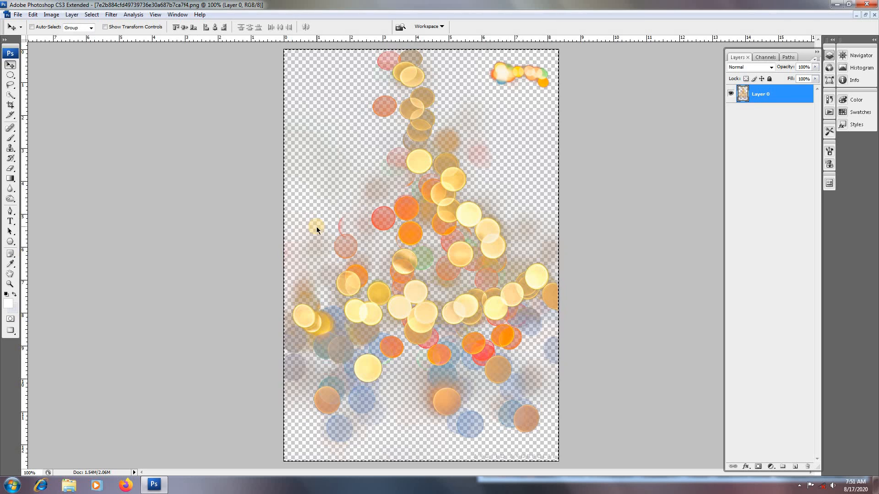
key(ctrl+x)
key(ctrl+w)
click(433, 188)
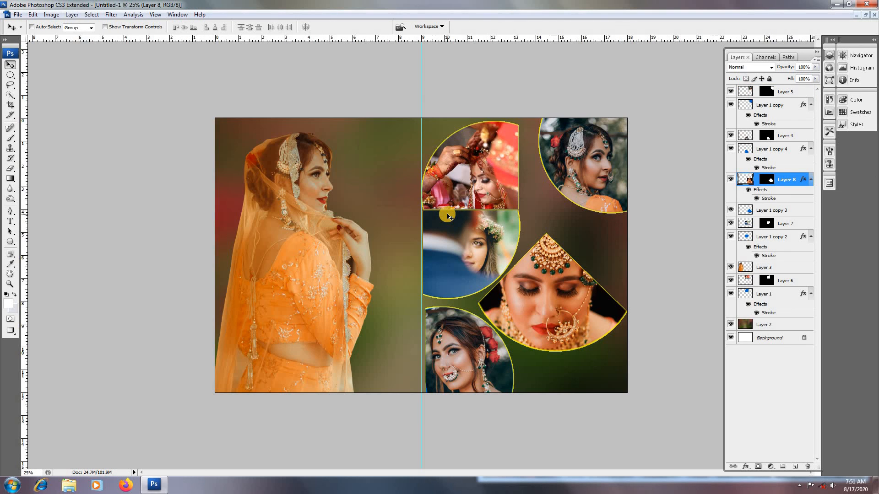
key(ctrl+v)
- Enlarge the pasted bokeh lights to more than 270% and position them over the bride's half of the layout, up to the centre guide
key(ctrl+t)
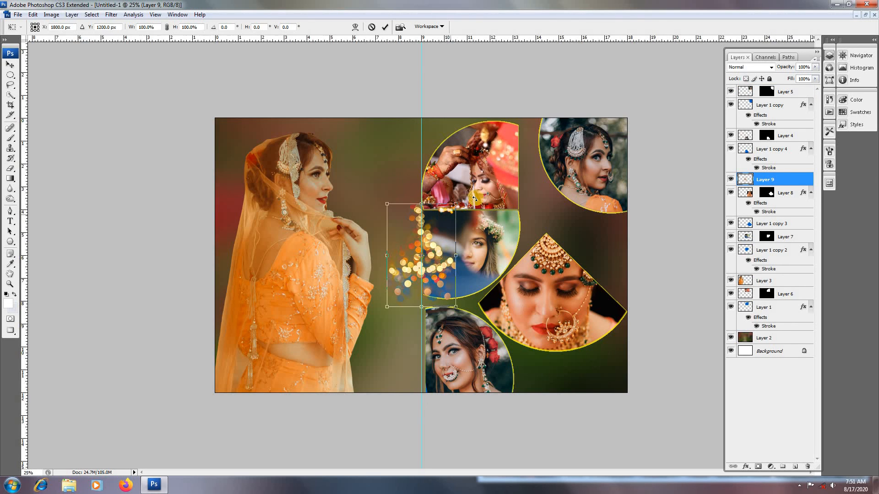
drag(456, 202, 510, 135)
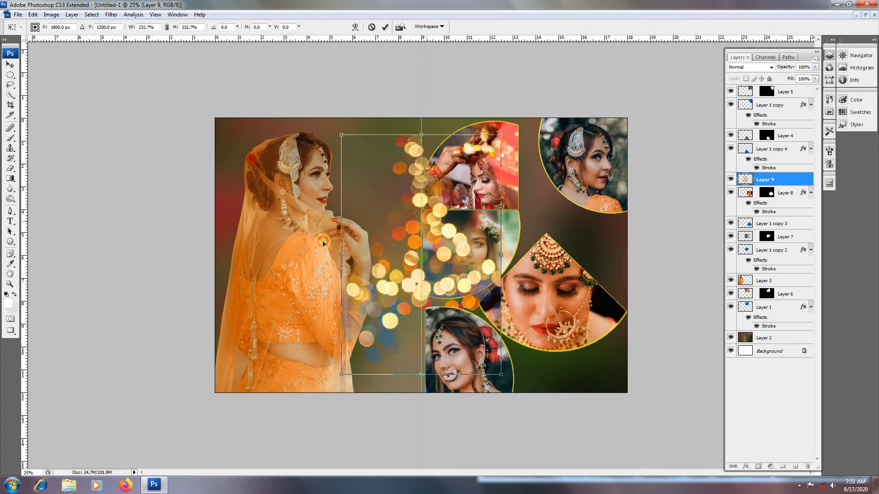
drag(434, 216, 319, 246)
drag(385, 169, 401, 143)
drag(356, 186, 374, 170)
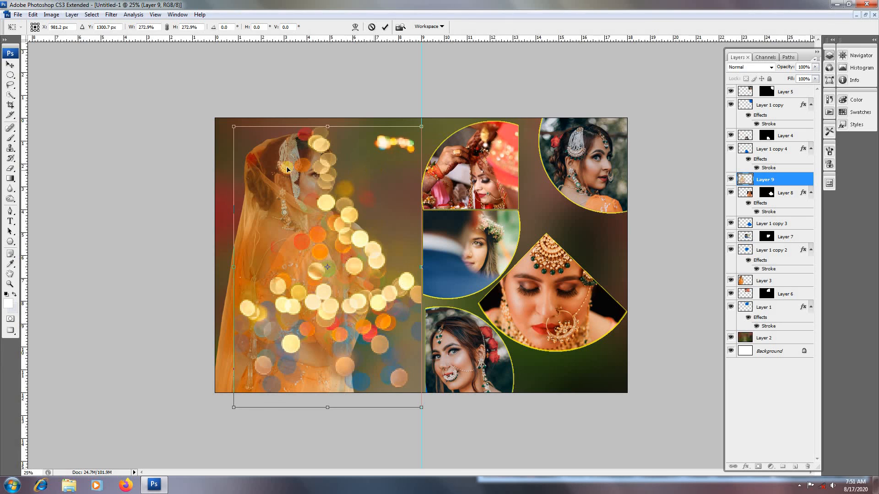
drag(234, 126, 224, 119)
key(Return)
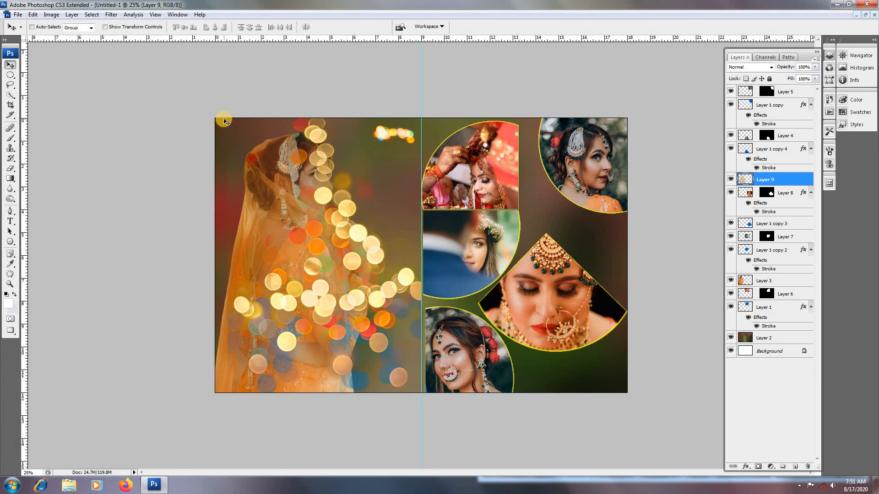
- Move the bokeh layer down the stacking order to sit directly beneath the bride cut-out, Layer 3
key(ctrl+bracketleft)
key(ctrl+bracketleft)
key(ctrl+bracketleft)
key(ctrl+bracketleft)
key(ctrl+bracketleft)
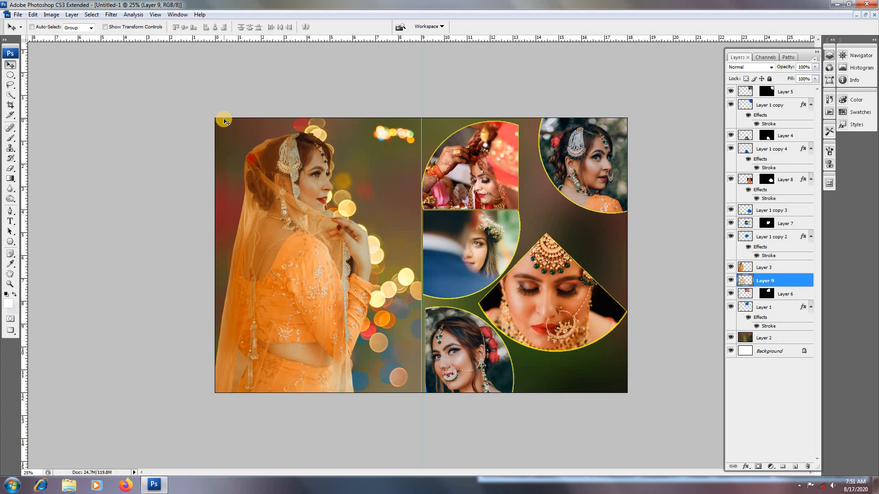
- Slightly resize the bride cut-out on Layer 3 and shift it a little left and down
right_click(287, 192)
click(311, 201)
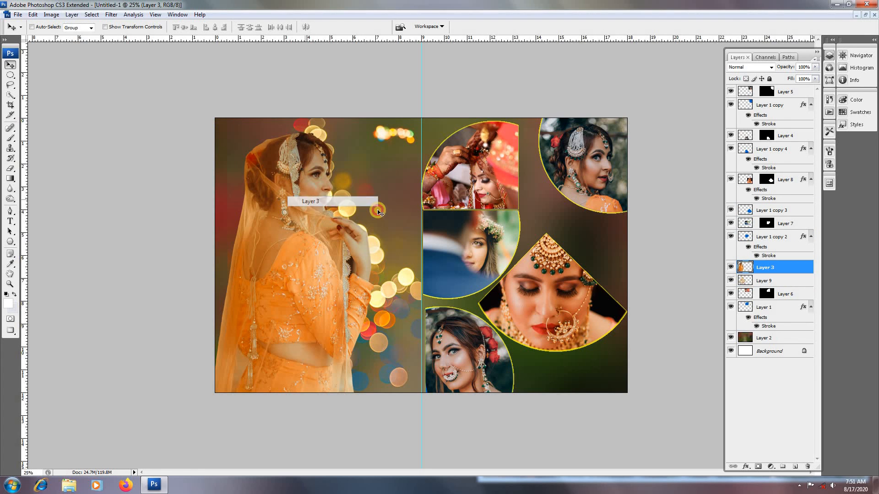
key(ctrl+t)
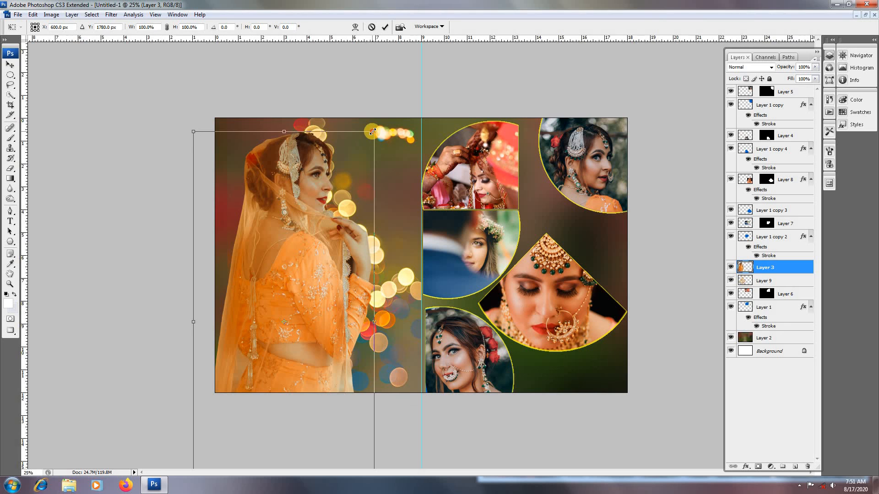
mouse_move(372, 130)
mouse_down()
mouse_move(366, 145)
mouse_move(379, 137)
mouse_move(376, 150)
mouse_move(375, 136)
mouse_up()
drag(352, 171, 350, 172)
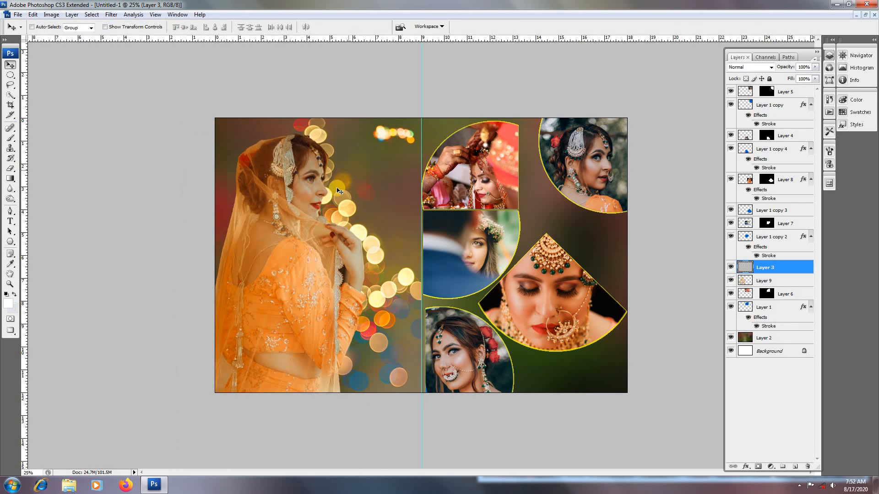
- Brighten the bride cut-out with a Curves point at input 185, output 195, and set its Levels black input to 16
key(ctrl+m)
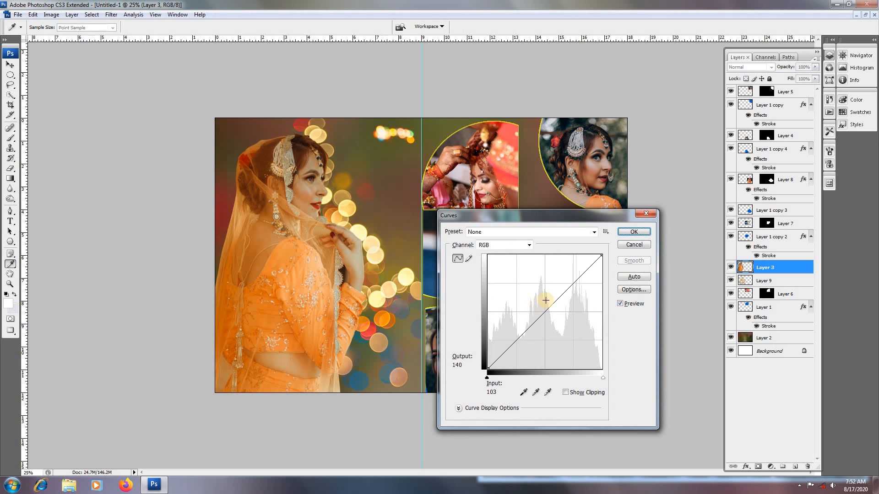
click(570, 282)
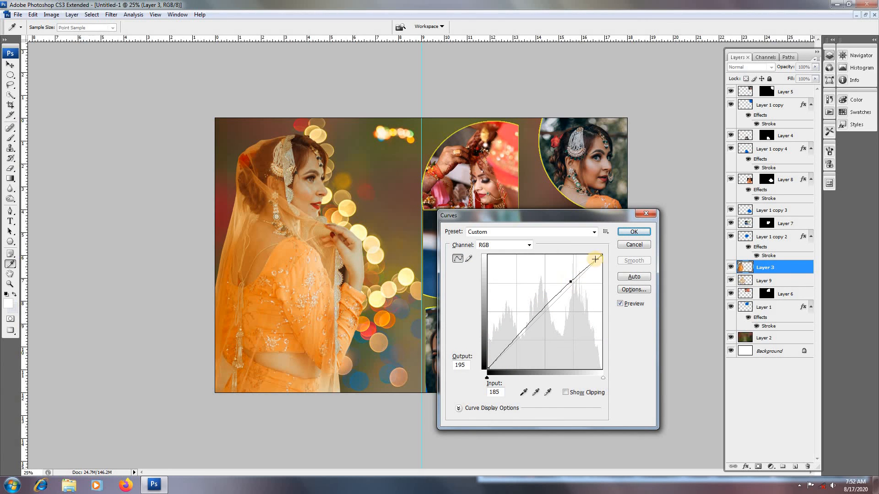
click(641, 233)
key(ctrl+l)
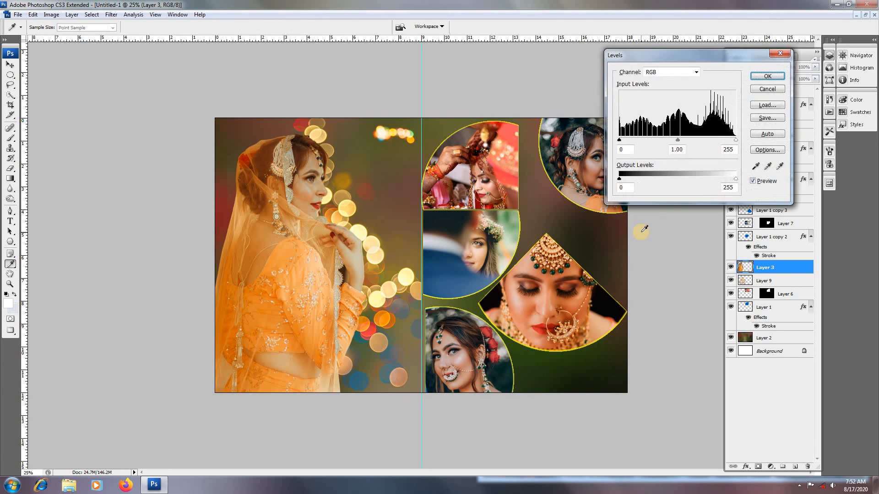
drag(620, 140, 627, 140)
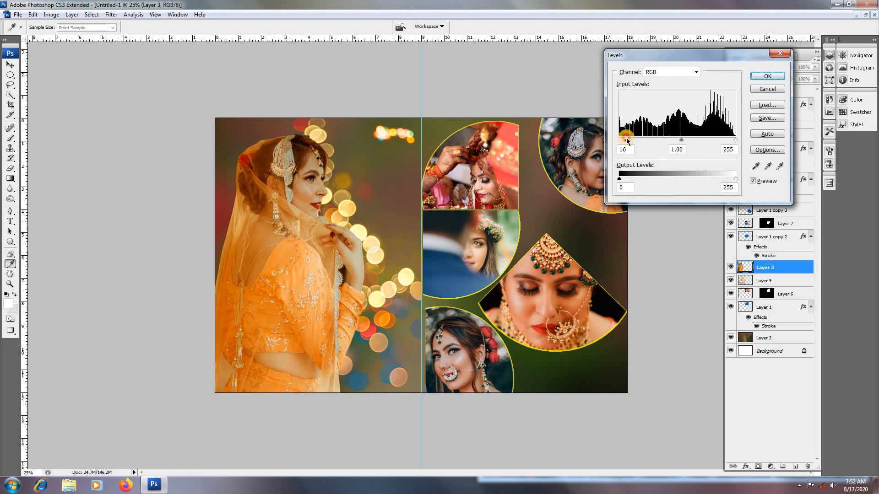
click(767, 76)
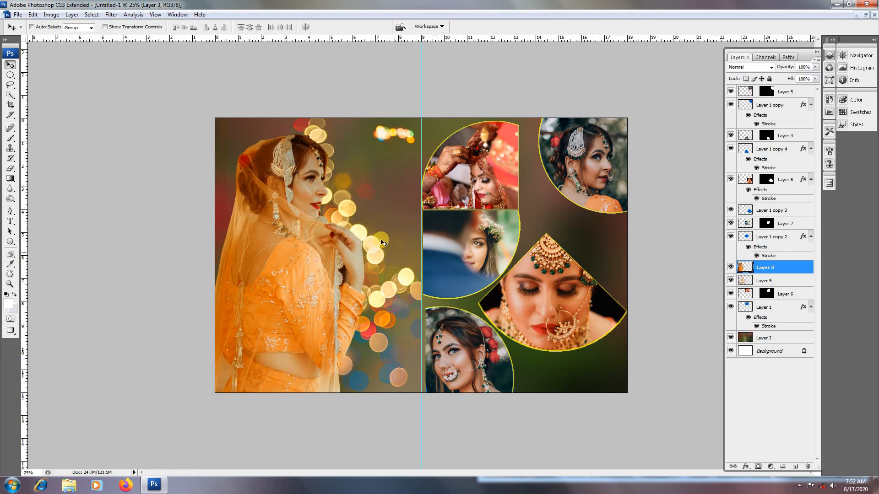
- Duplicate the Layer 9 bokeh lights and place the copy behind the framed photos on the layout's right half
right_click(344, 212)
click(357, 221)
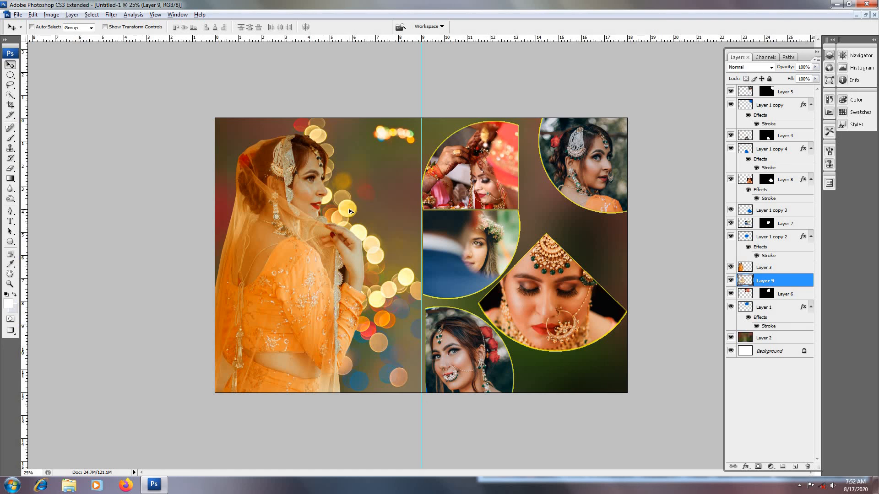
drag(350, 211, 571, 232)
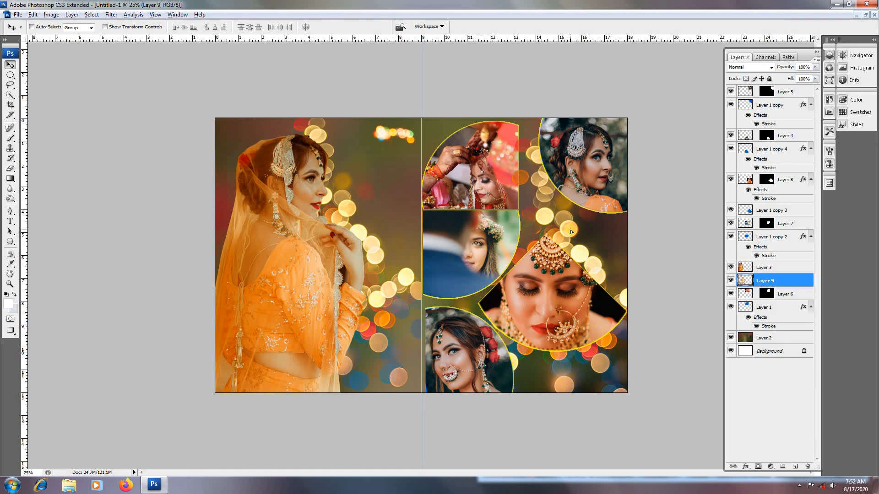
key(ctrl+j)
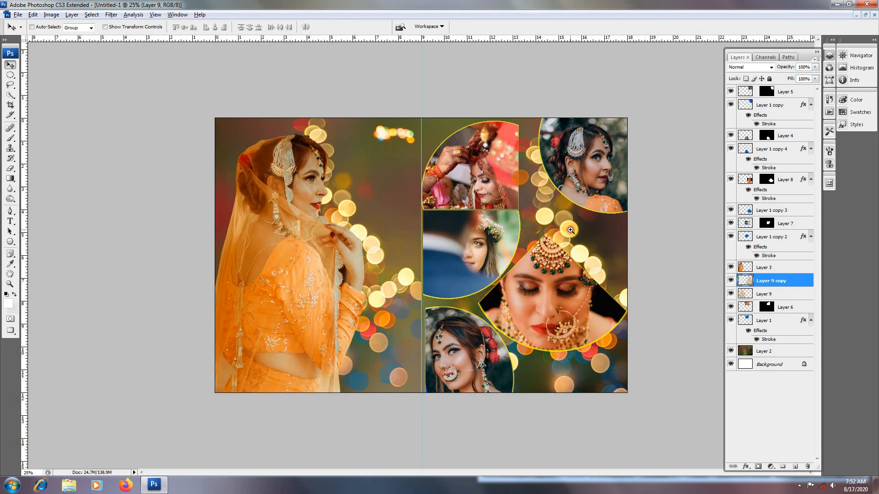
ctrl+click(570, 230)
ctrl+click(570, 229)
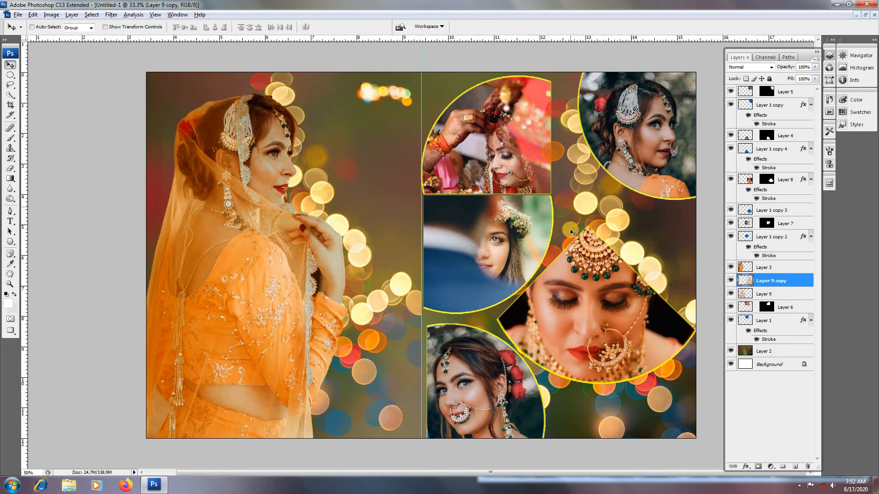
key(ctrl+minus)
key(ctrl+minus)
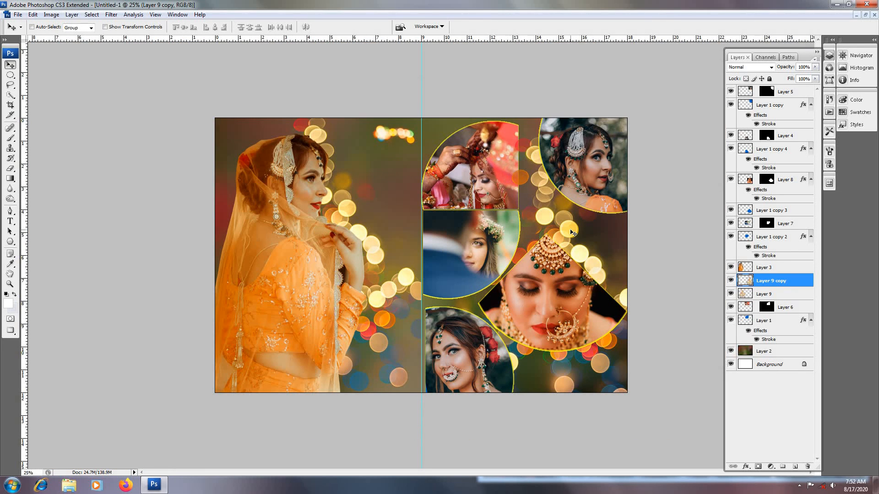